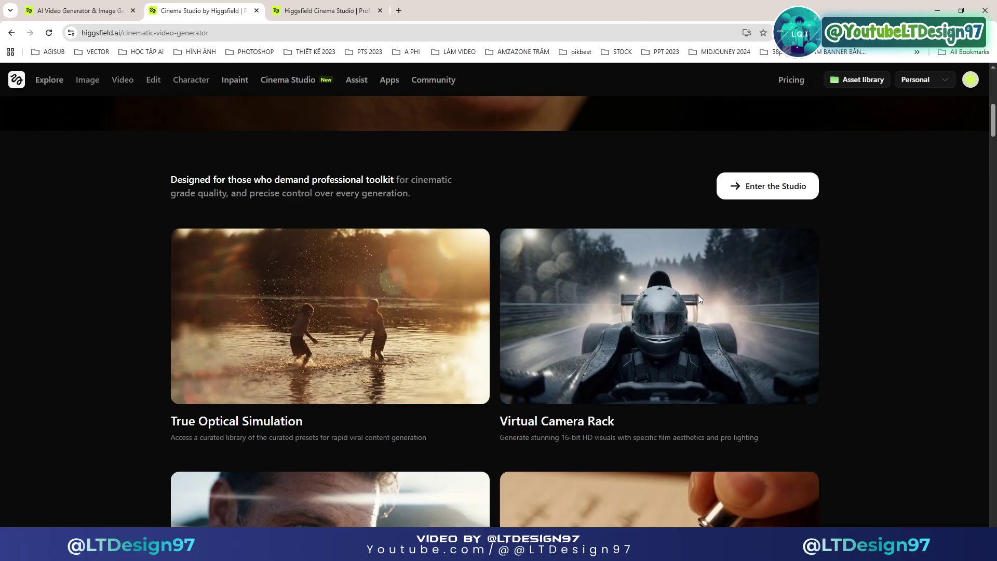
Step: Read the Cinema Studio feature cards, from True Optical Simulation and Virtual Camera Rack to Character Lock and Infinite Depth of Field
{"action": "scroll", "coordinate": [697, 299], "scroll_direction": "down", "scroll_amount": 1}
{"action": "left_click_drag", "start_coordinate": [166, 372], "coordinate": [307, 372]}
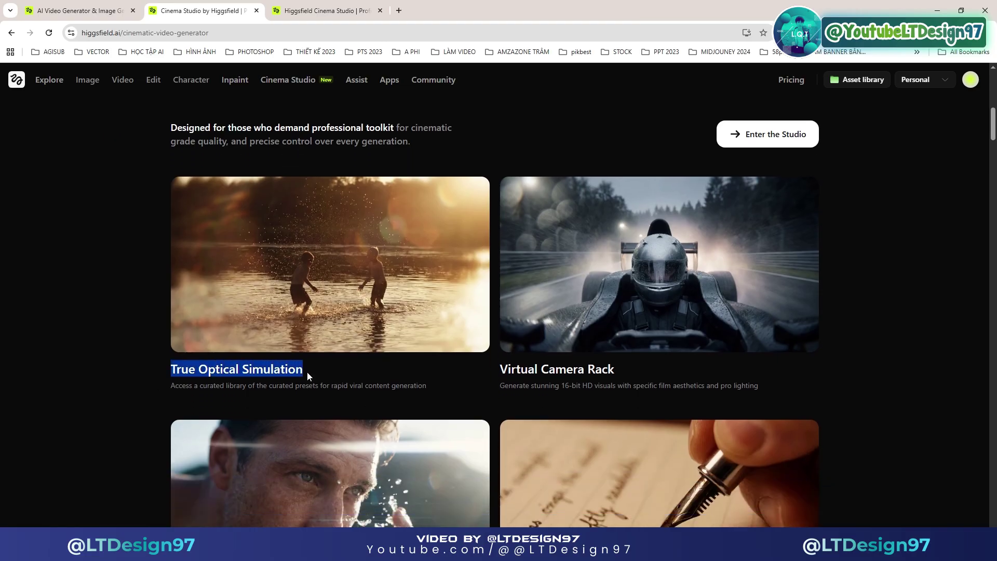
{"action": "left_click_drag", "start_coordinate": [498, 370], "coordinate": [659, 369]}
{"action": "left_click", "coordinate": [694, 365]}
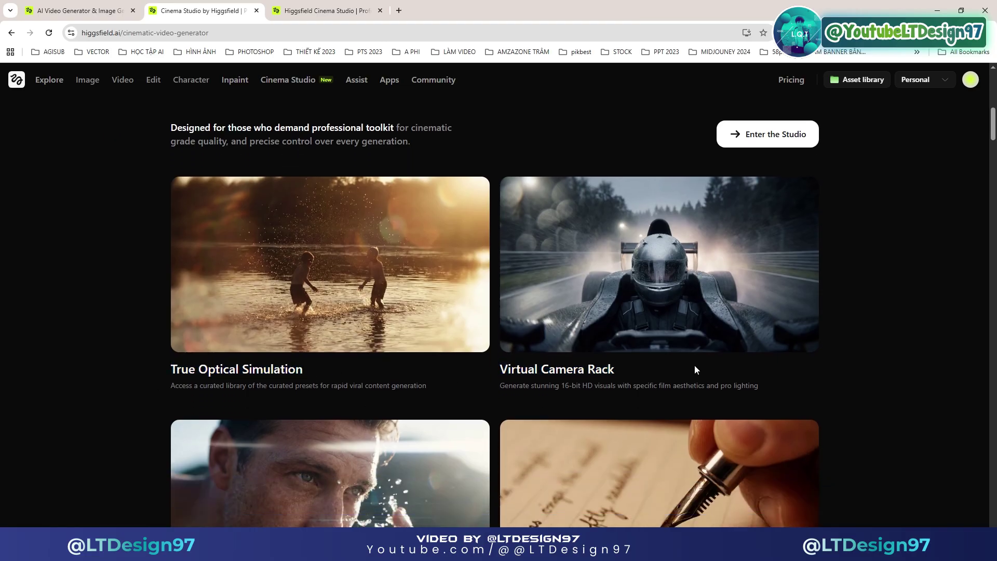
{"action": "scroll", "coordinate": [694, 365], "scroll_direction": "down", "scroll_amount": 4}
{"action": "scroll", "coordinate": [694, 366], "scroll_direction": "down", "scroll_amount": 5}
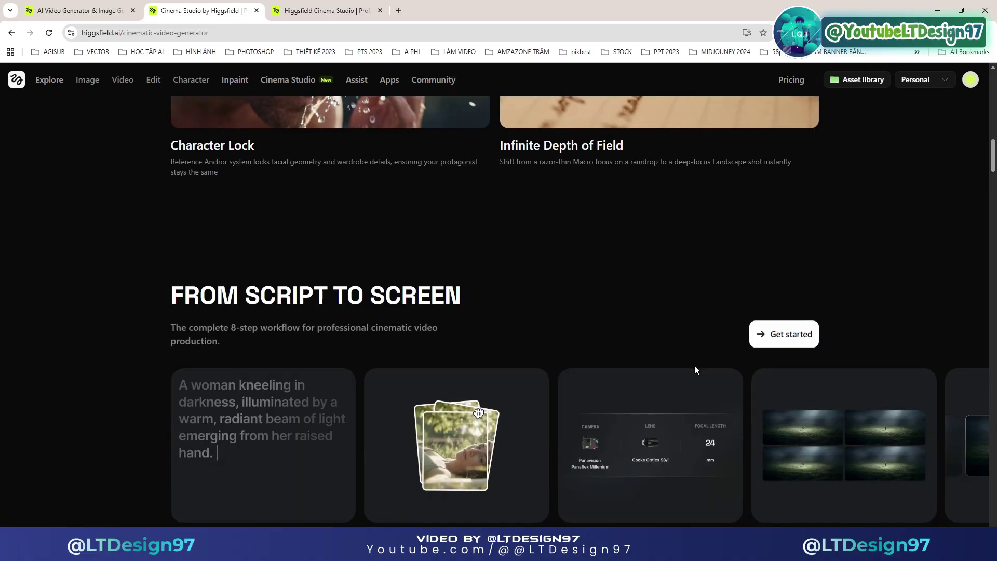
Step: Examine the descriptions of the eight stages in the From Script to Screen workflow carousel
{"action": "scroll", "coordinate": [695, 366], "scroll_direction": "down", "scroll_amount": 3}
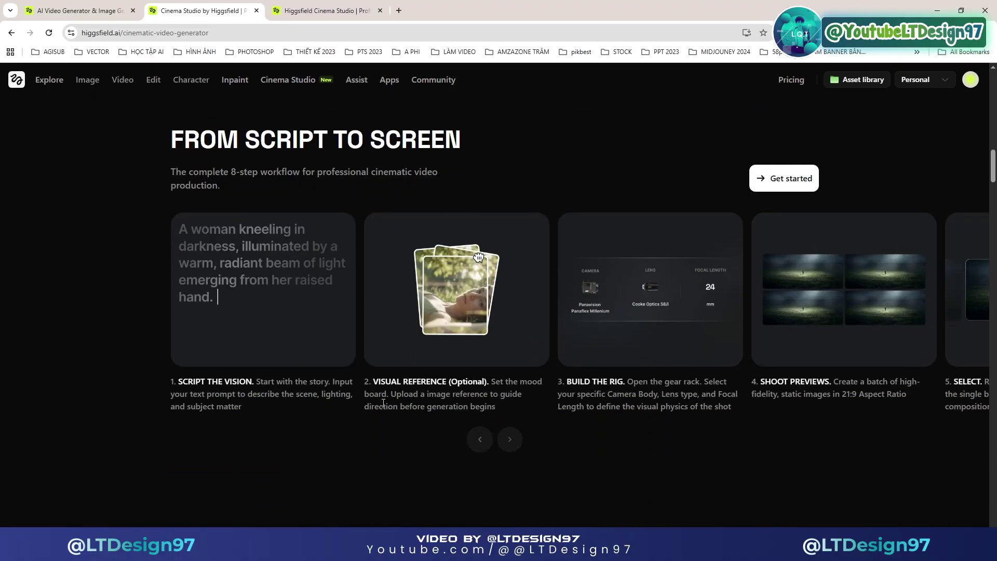
{"action": "left_click_drag", "start_coordinate": [166, 386], "coordinate": [240, 407]}
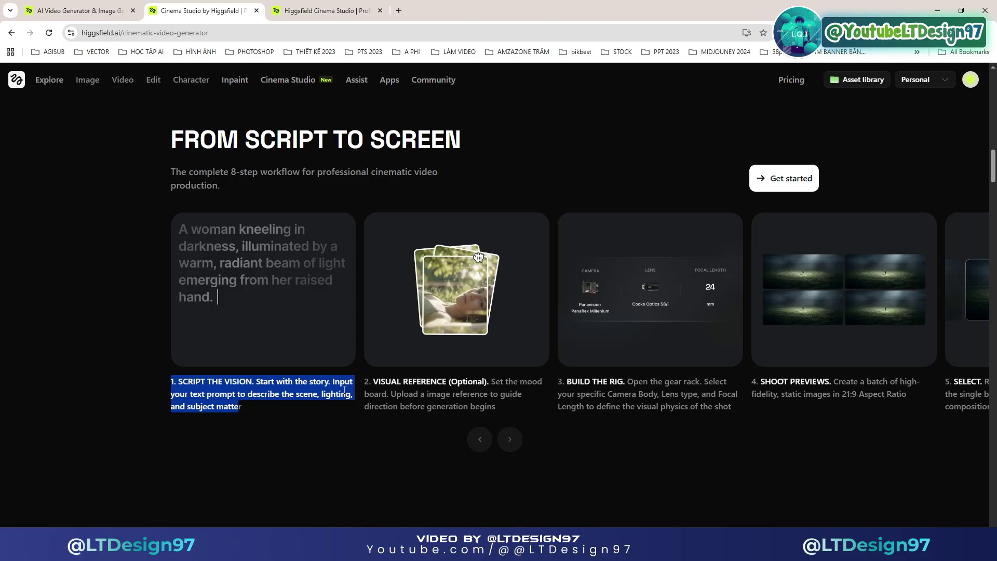
{"action": "left_click_drag", "start_coordinate": [363, 385], "coordinate": [253, 386]}
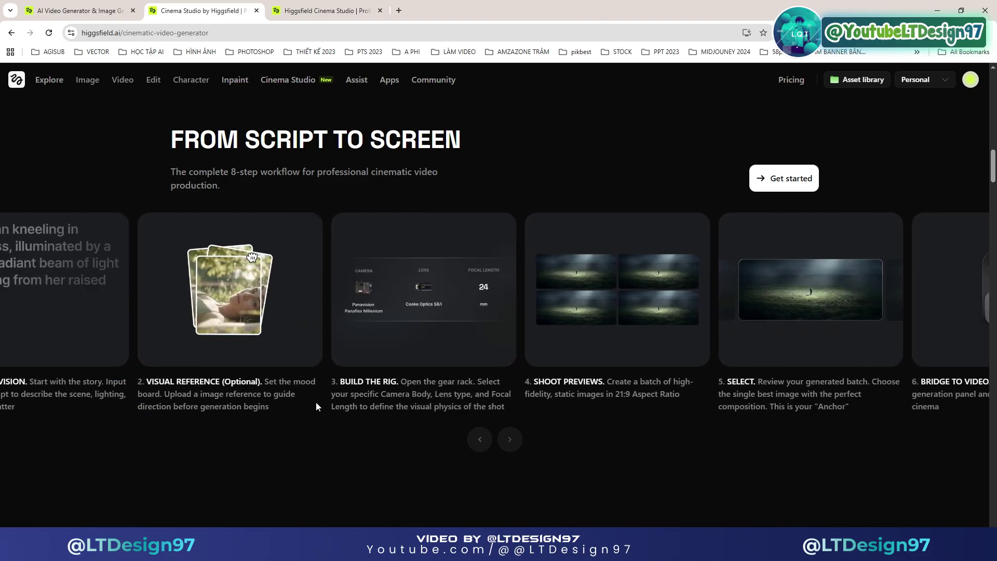
{"action": "left_click_drag", "start_coordinate": [184, 383], "coordinate": [206, 417]}
{"action": "left_click_drag", "start_coordinate": [376, 382], "coordinate": [385, 412]}
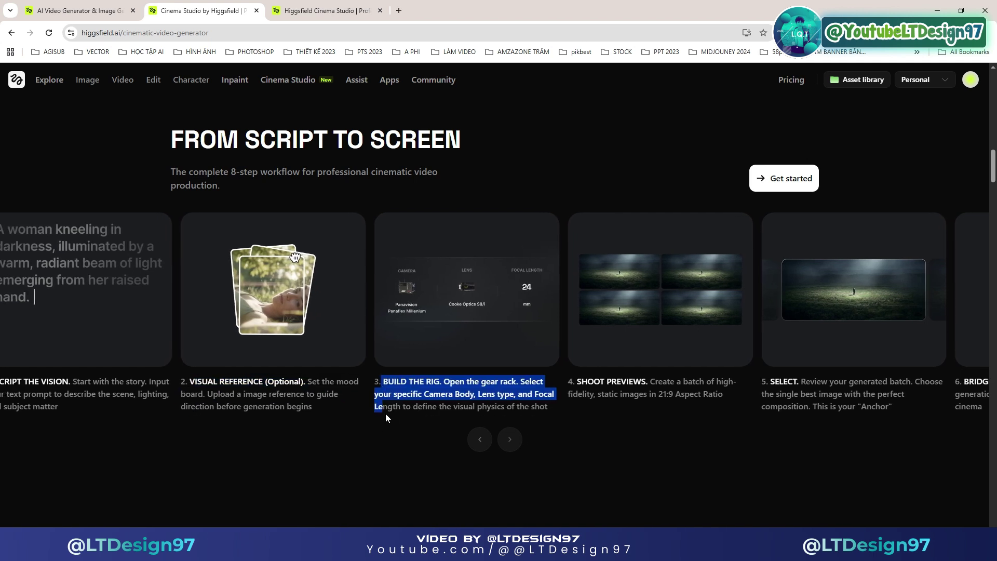
{"action": "left_click", "coordinate": [510, 439]}
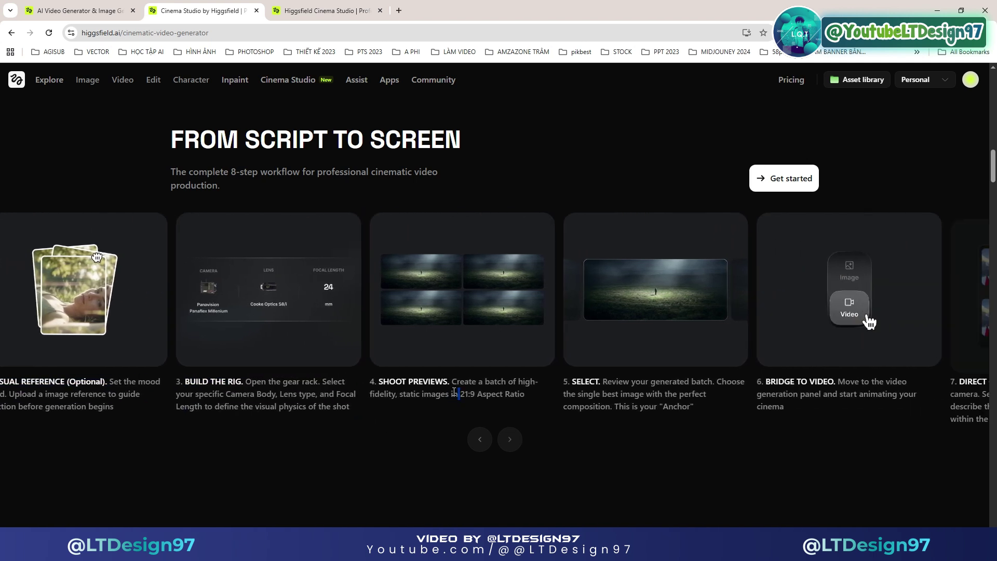
{"action": "left_click_drag", "start_coordinate": [457, 393], "coordinate": [314, 382]}
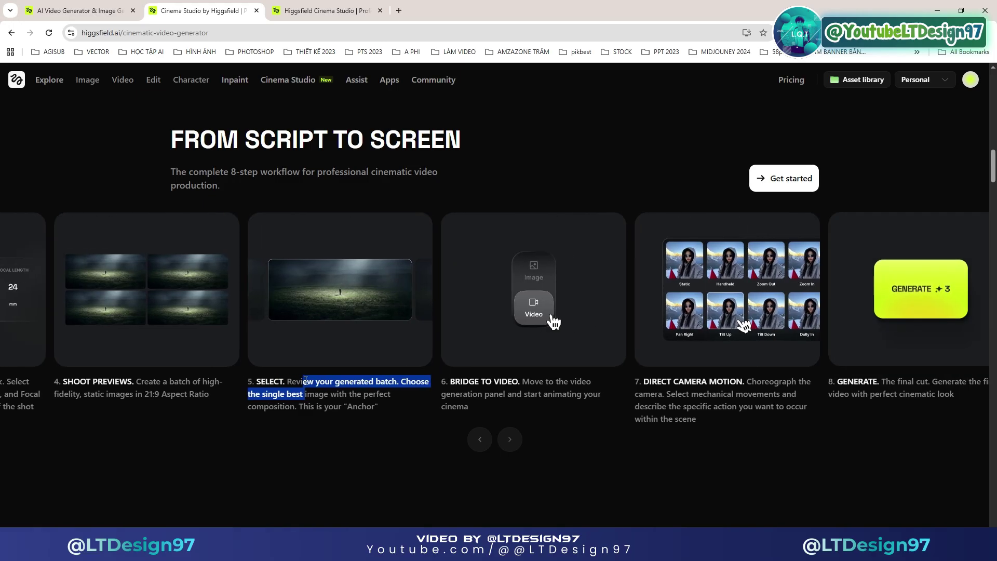
{"action": "left_click_drag", "start_coordinate": [715, 389], "coordinate": [630, 448]}
{"action": "left_click", "coordinate": [630, 448]}
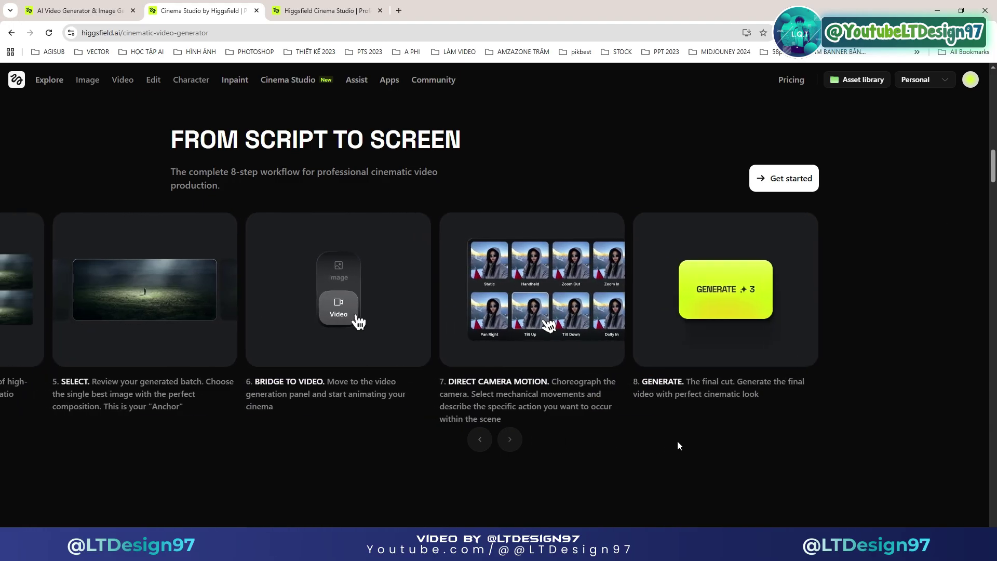
{"action": "left_click", "coordinate": [479, 440]}
{"action": "left_click", "coordinate": [479, 441]}
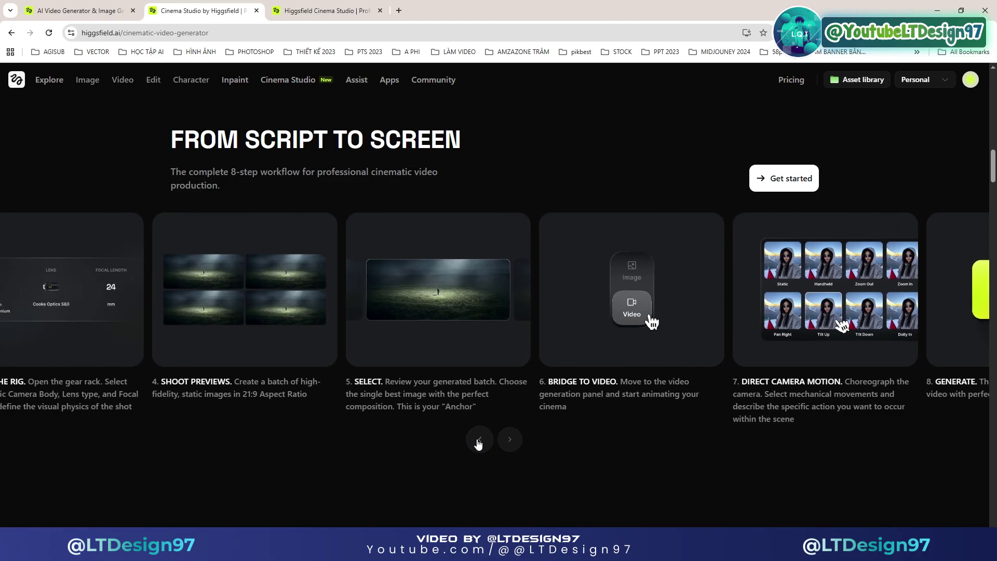
{"action": "left_click", "coordinate": [491, 444]}
{"action": "left_click", "coordinate": [510, 444]}
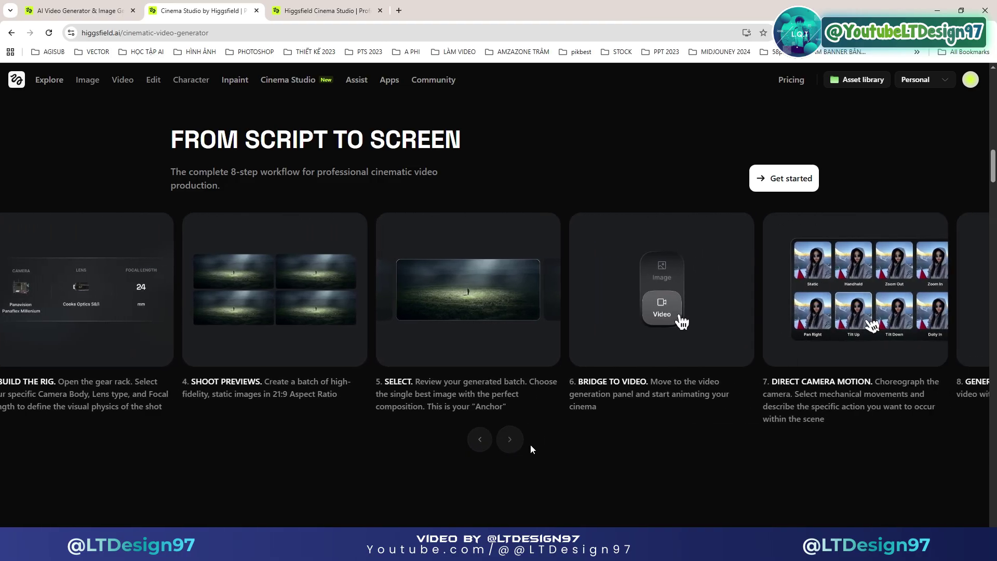
Step: Look through the remaining page sections on community projects, the professional creative workflow, hybrid workflow and one-click apps
{"action": "scroll", "coordinate": [572, 430], "scroll_direction": "down", "scroll_amount": 3}
{"action": "scroll", "coordinate": [572, 431], "scroll_direction": "down", "scroll_amount": 5}
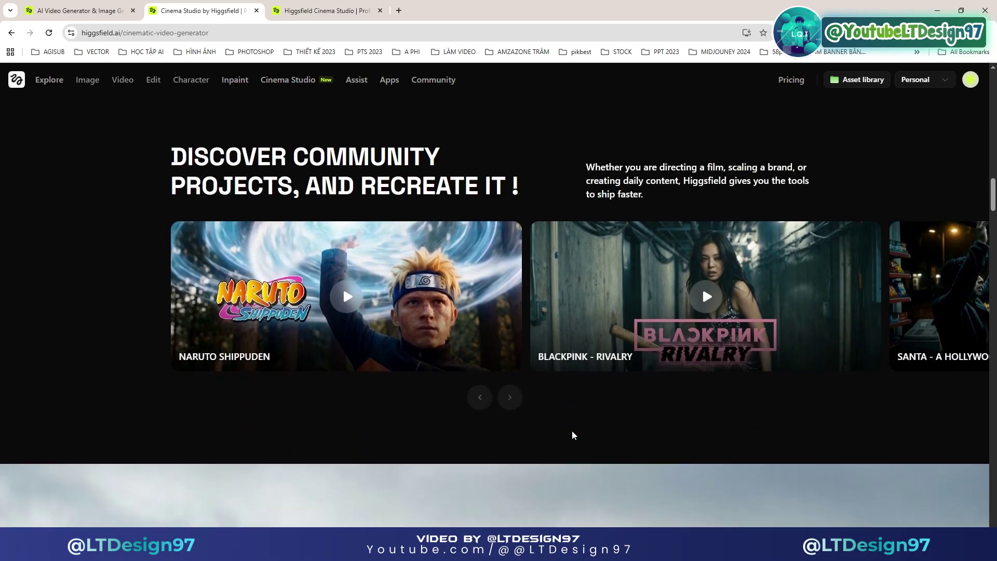
{"action": "scroll", "coordinate": [572, 431], "scroll_direction": "down", "scroll_amount": 2}
{"action": "scroll", "coordinate": [572, 431], "scroll_direction": "down", "scroll_amount": 10}
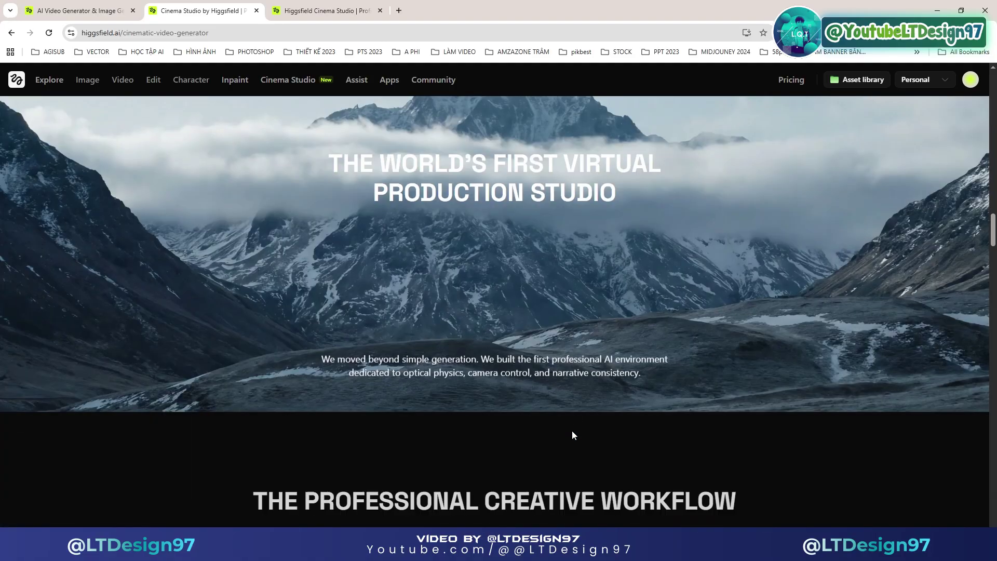
{"action": "scroll", "coordinate": [572, 431], "scroll_direction": "down", "scroll_amount": 6}
{"action": "scroll", "coordinate": [572, 430], "scroll_direction": "up", "scroll_amount": 1}
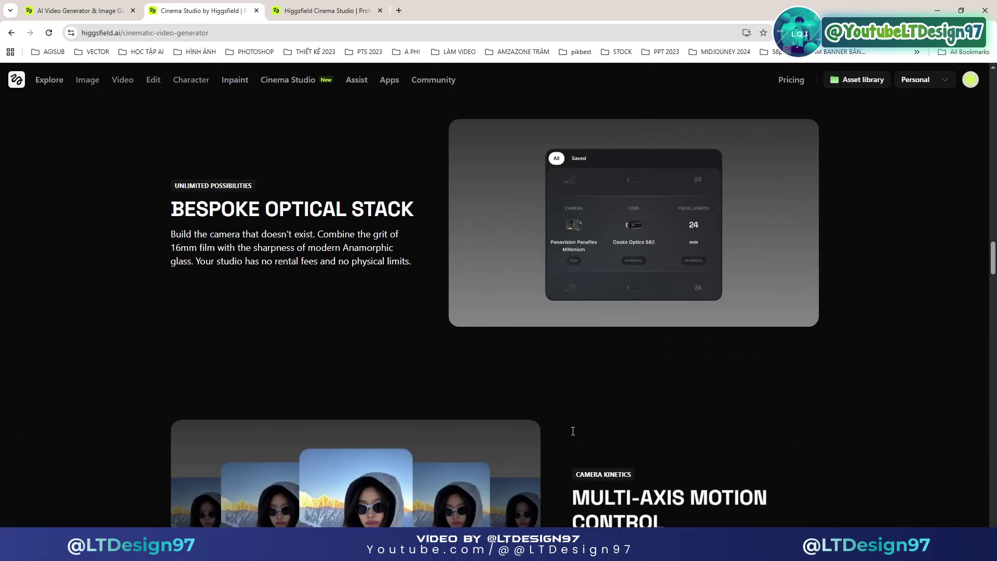
{"action": "scroll", "coordinate": [572, 434], "scroll_direction": "down", "scroll_amount": 1}
{"action": "scroll", "coordinate": [578, 433], "scroll_direction": "down", "scroll_amount": 9}
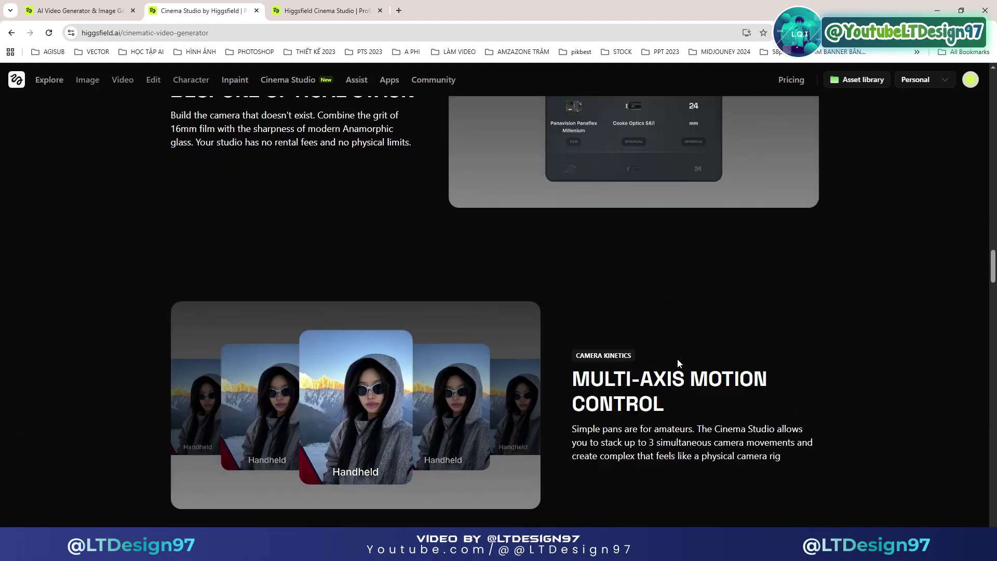
{"action": "scroll", "coordinate": [744, 316], "scroll_direction": "down", "scroll_amount": 2}
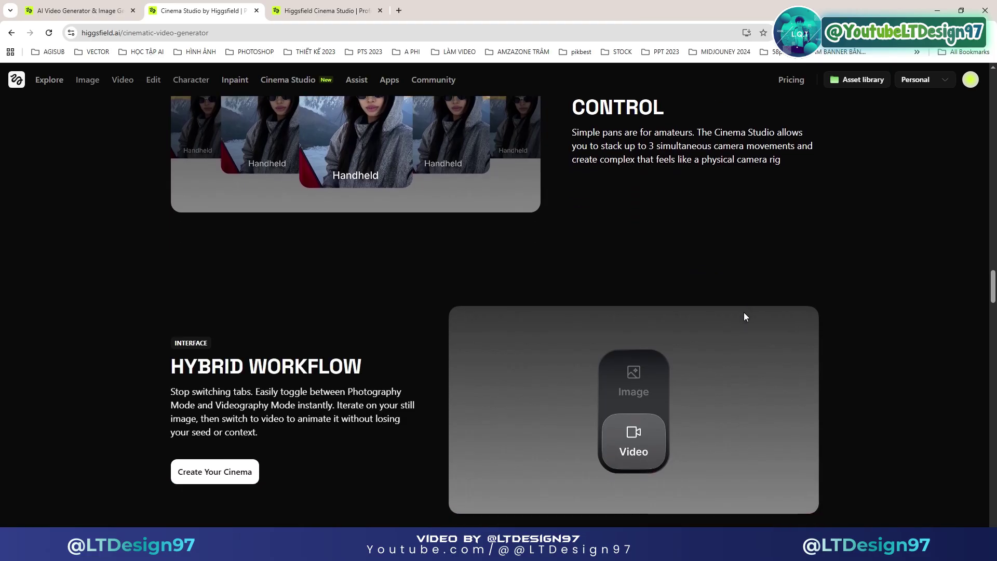
{"action": "scroll", "coordinate": [743, 305], "scroll_direction": "down", "scroll_amount": 8}
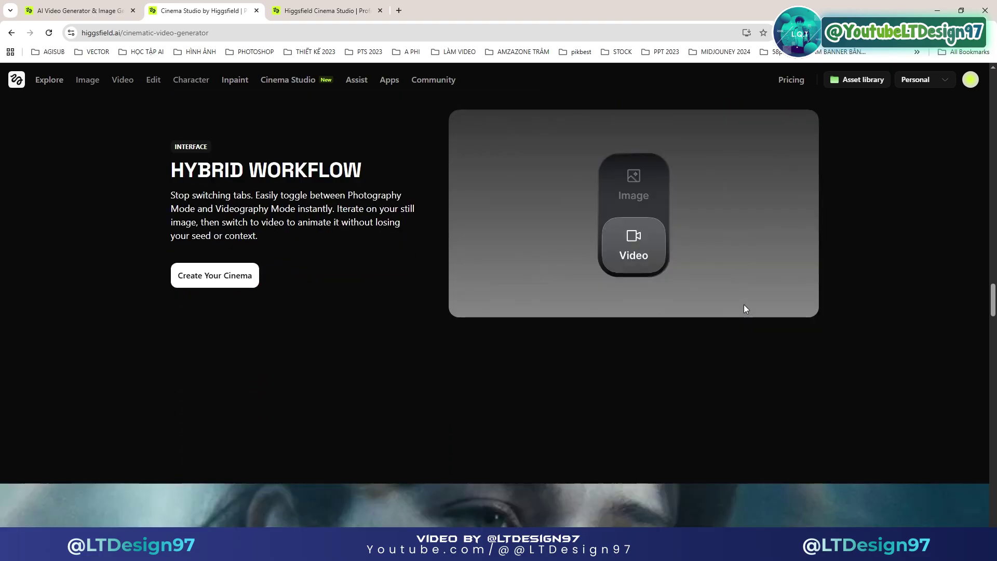
{"action": "scroll", "coordinate": [744, 304], "scroll_direction": "down", "scroll_amount": 5}
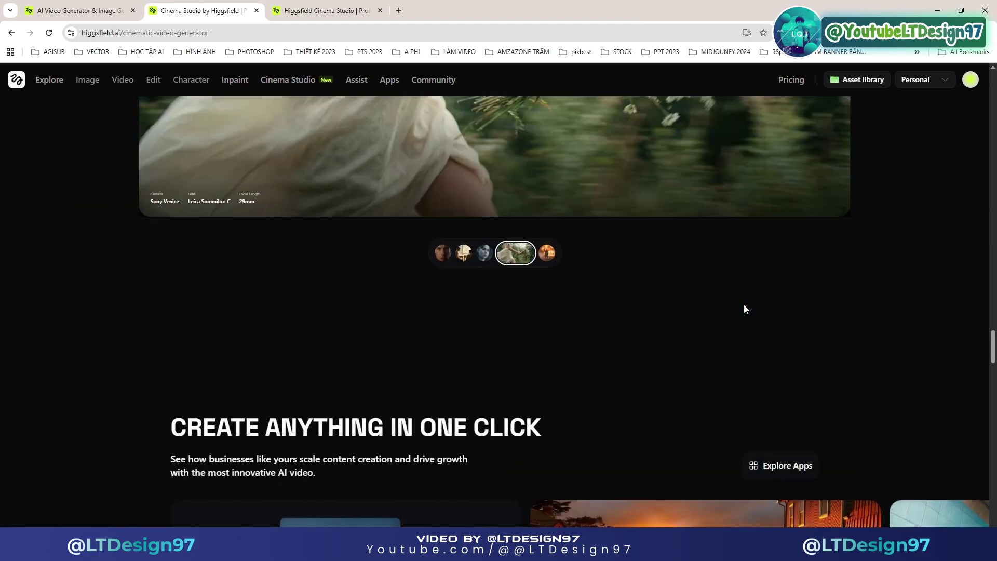
{"action": "scroll", "coordinate": [743, 304], "scroll_direction": "up", "scroll_amount": 3}
{"action": "scroll", "coordinate": [744, 305], "scroll_direction": "down", "scroll_amount": 1}
{"action": "scroll", "coordinate": [744, 305], "scroll_direction": "down", "scroll_amount": 8}
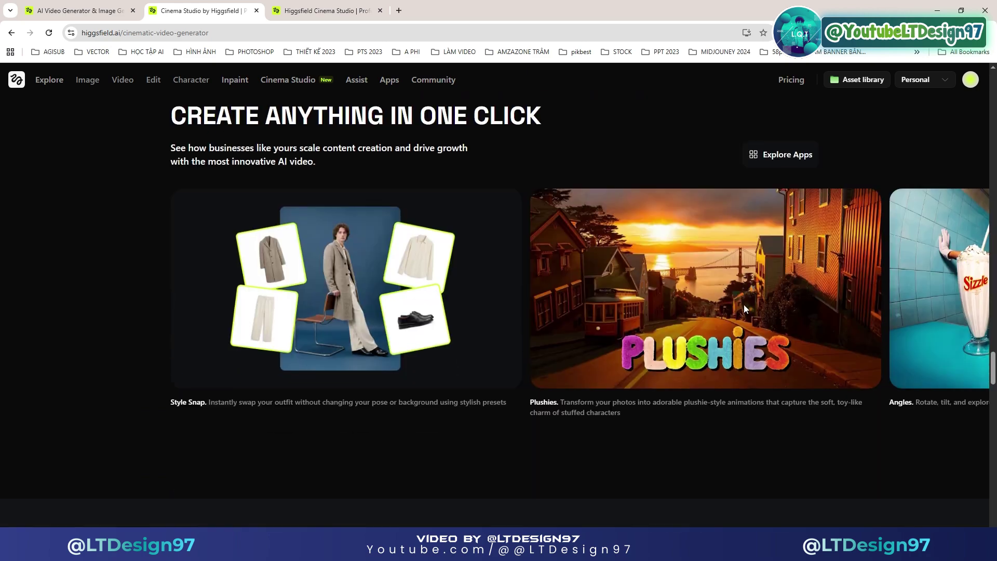
{"action": "scroll", "coordinate": [743, 304], "scroll_direction": "up", "scroll_amount": 20}
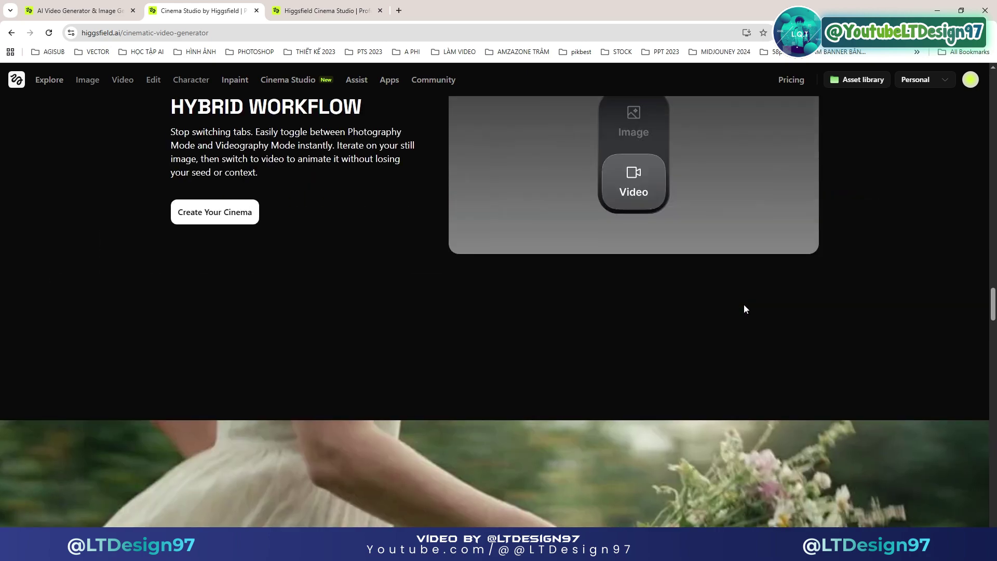
{"action": "scroll", "coordinate": [743, 304], "scroll_direction": "up", "scroll_amount": 5}
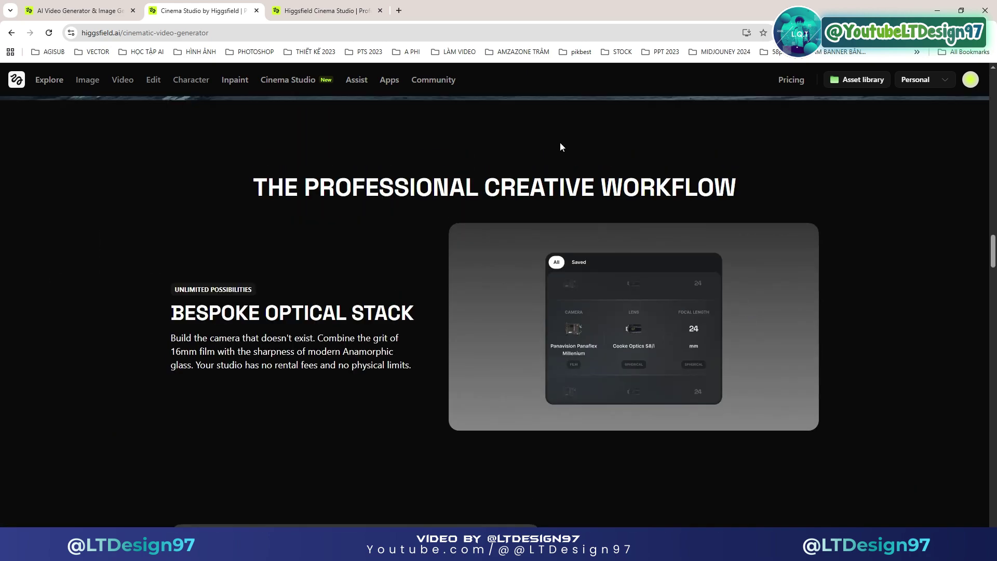
Step: Open the Cinema Studio workspace and switch it to Video mode
{"action": "left_click", "coordinate": [309, 80]}
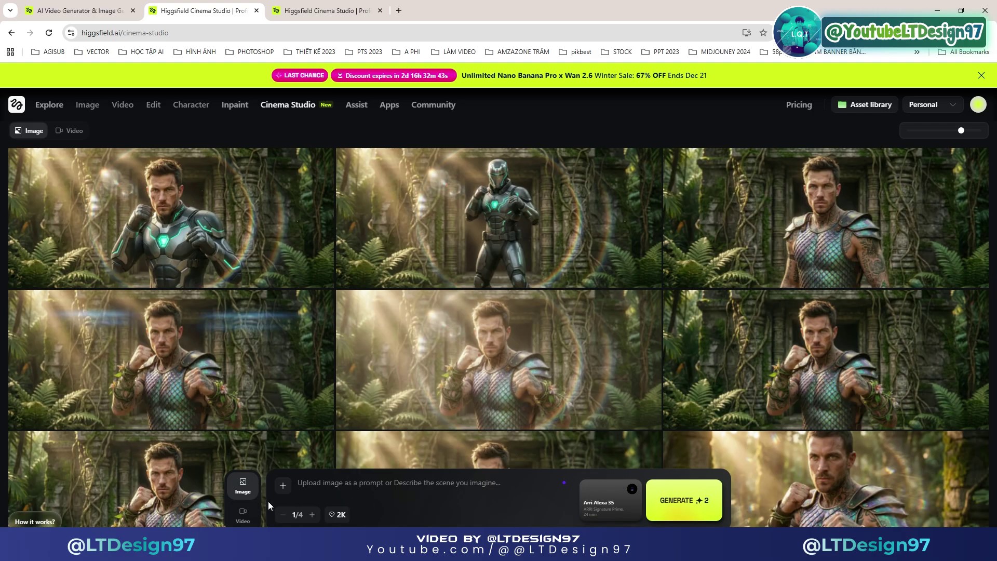
{"action": "left_click", "coordinate": [243, 514]}
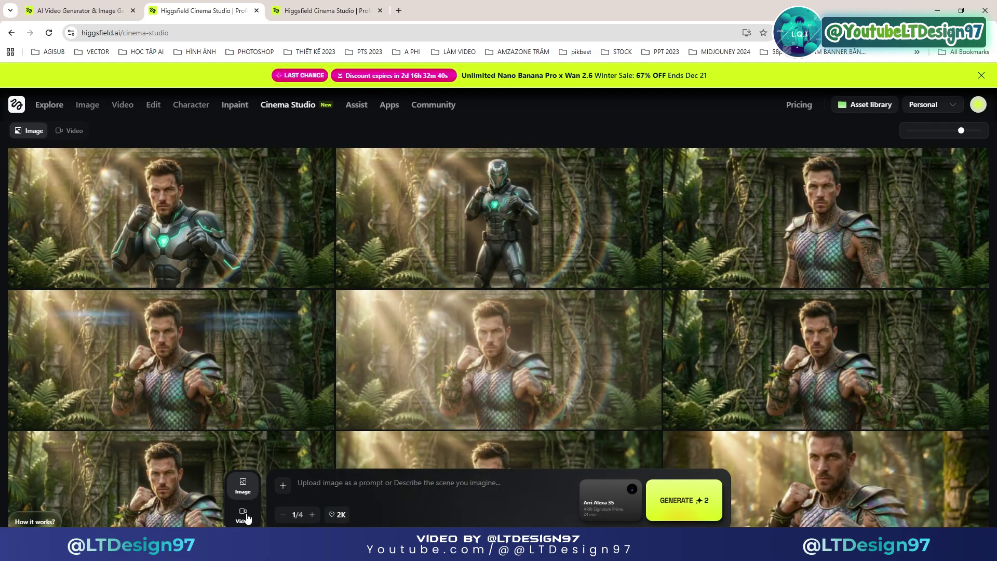
{"action": "left_click", "coordinate": [247, 516]}
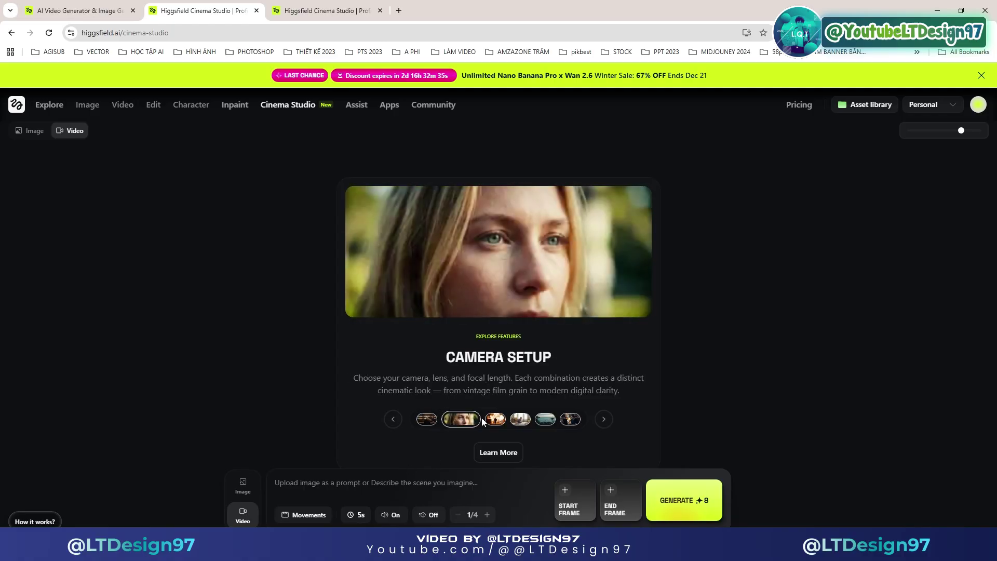
Step: Read the Explore Features cards in Video mode, including Cinema Studio and Camera Setup
{"action": "left_click", "coordinate": [435, 420]}
{"action": "left_click_drag", "start_coordinate": [444, 357], "coordinate": [557, 359]}
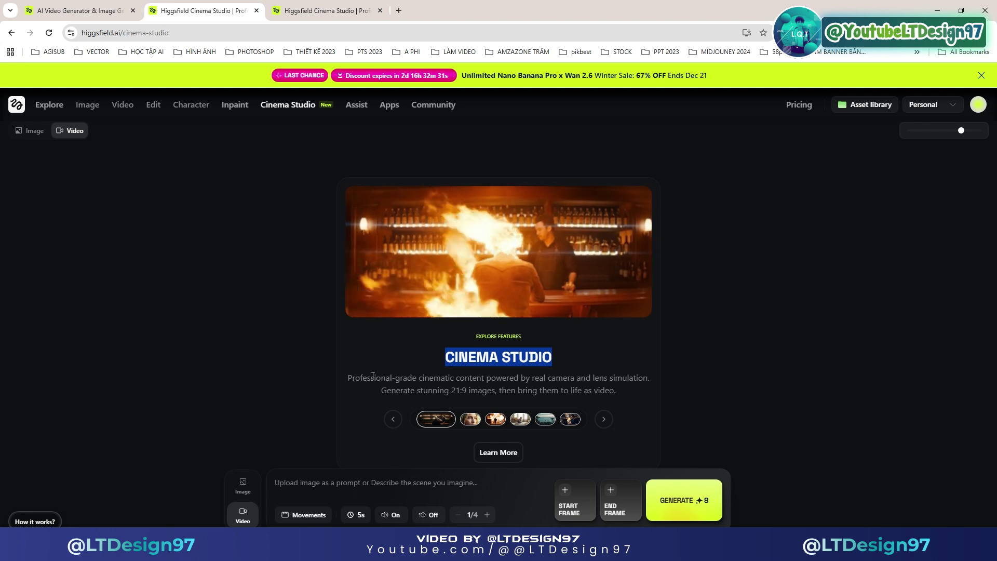
{"action": "left_click", "coordinate": [433, 411]}
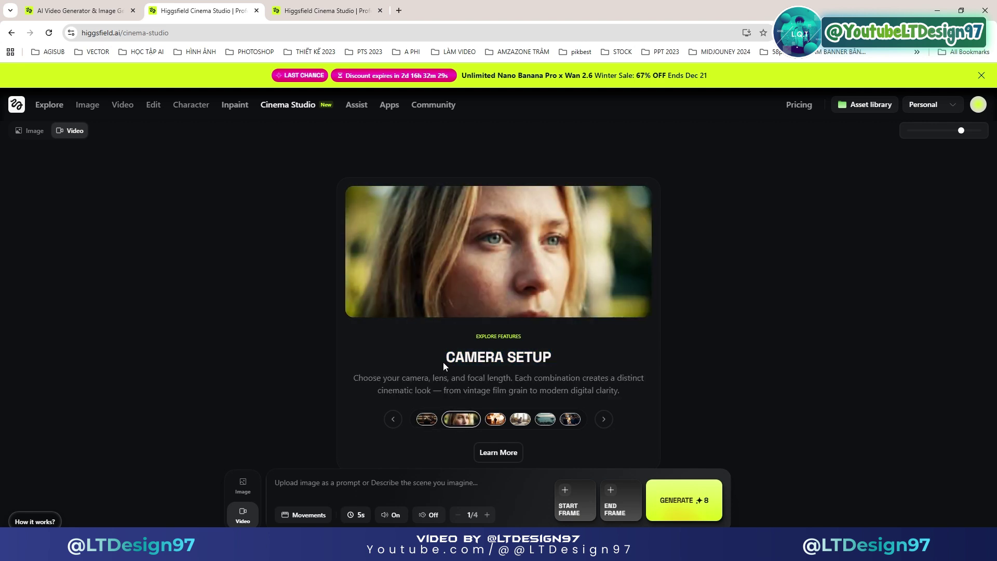
{"action": "left_click_drag", "start_coordinate": [444, 357], "coordinate": [561, 389]}
{"action": "left_click", "coordinate": [561, 388]}
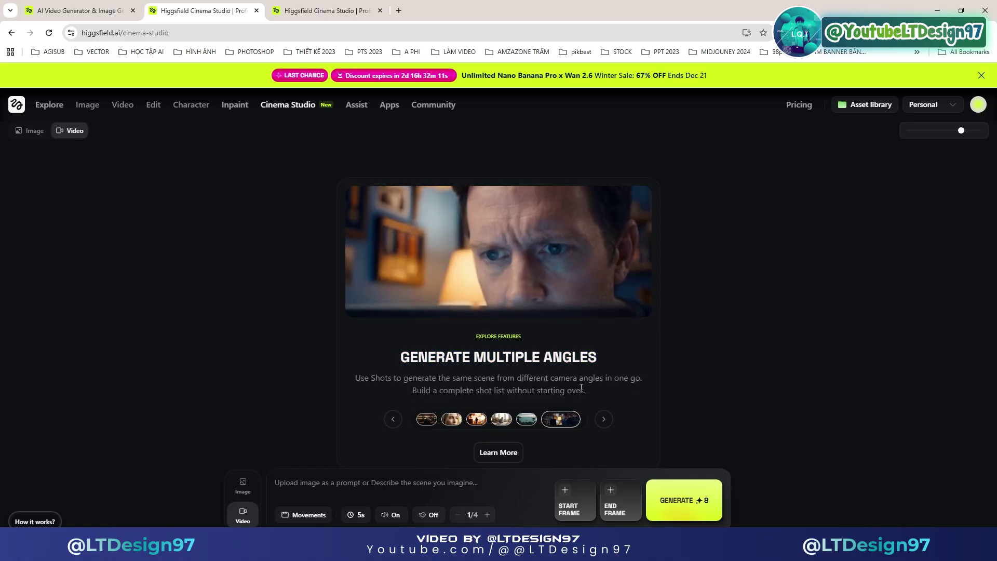
Step: Switch to Image mode, paste the photorealistic prompt about a rugged heroic man at a jungle temple entrance, and review its text
{"action": "left_click", "coordinate": [243, 486]}
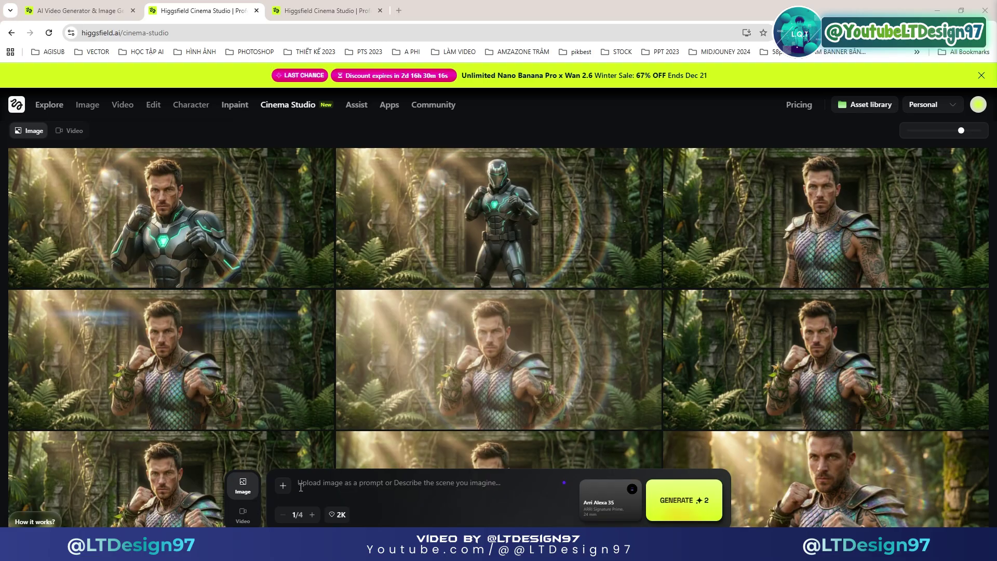
{"action": "right_click", "coordinate": [332, 483]}
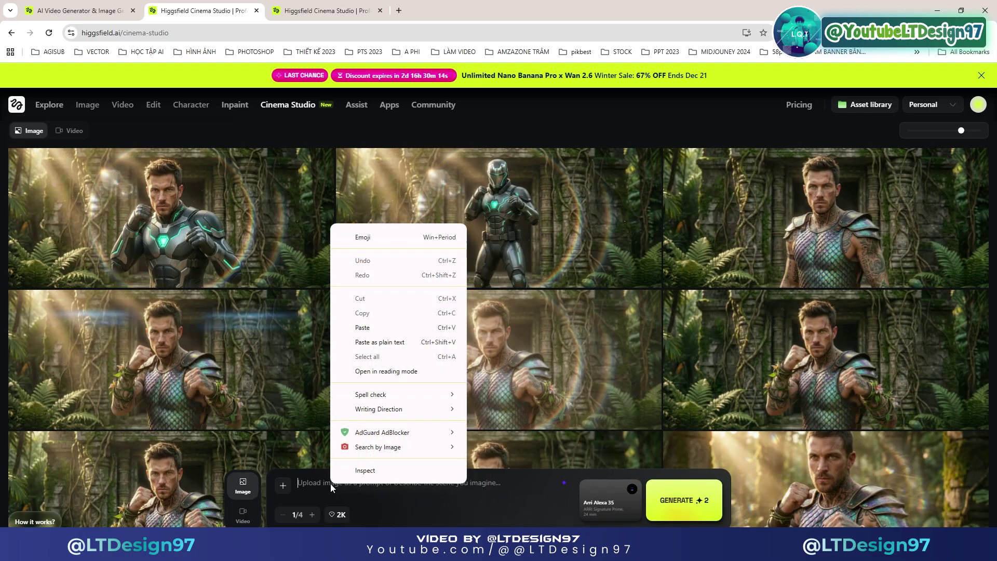
{"action": "left_click", "coordinate": [374, 334]}
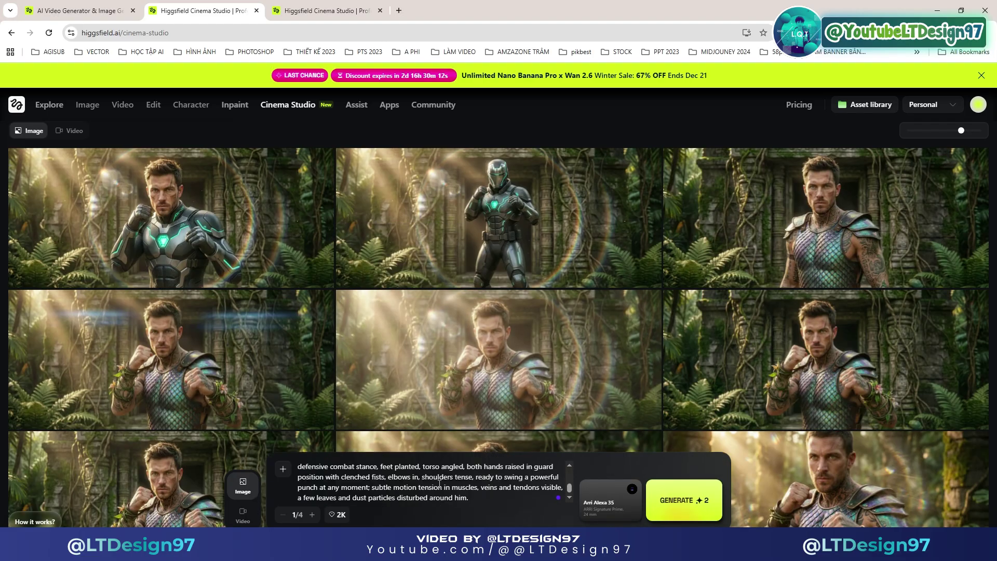
{"action": "scroll", "coordinate": [441, 490], "scroll_direction": "up", "scroll_amount": 5}
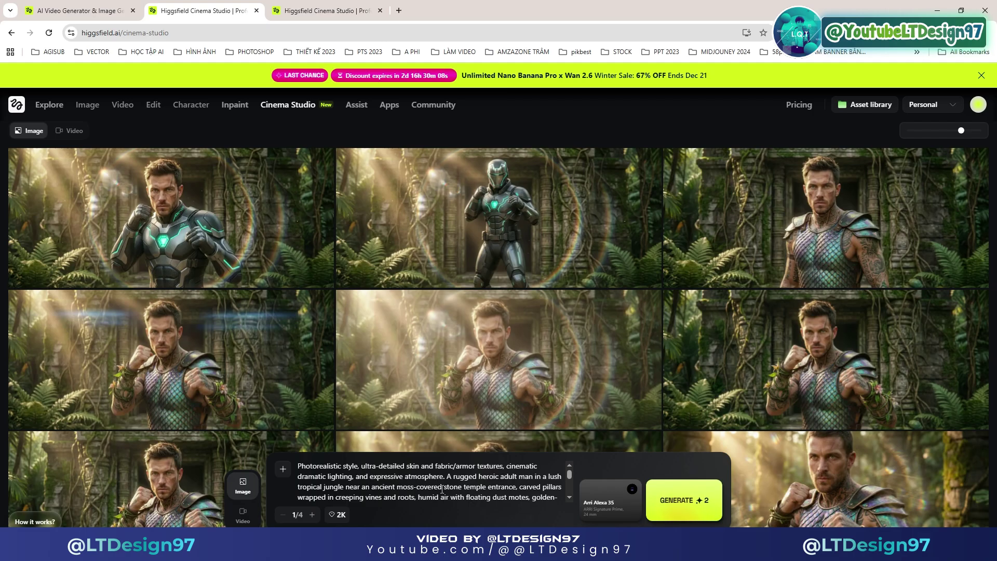
{"action": "scroll", "coordinate": [450, 481], "scroll_direction": "down", "scroll_amount": 6}
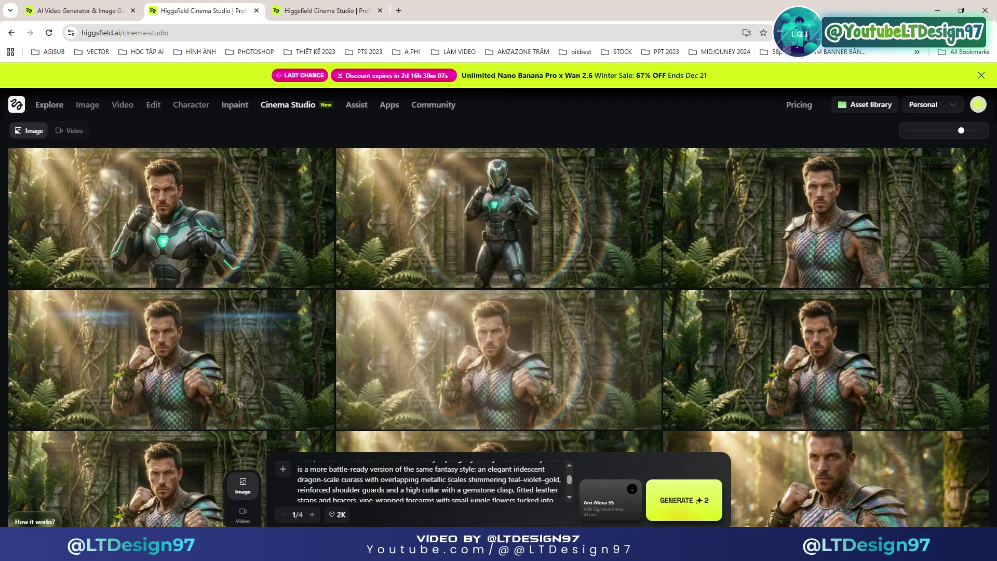
{"action": "scroll", "coordinate": [450, 481], "scroll_direction": "up", "scroll_amount": 6}
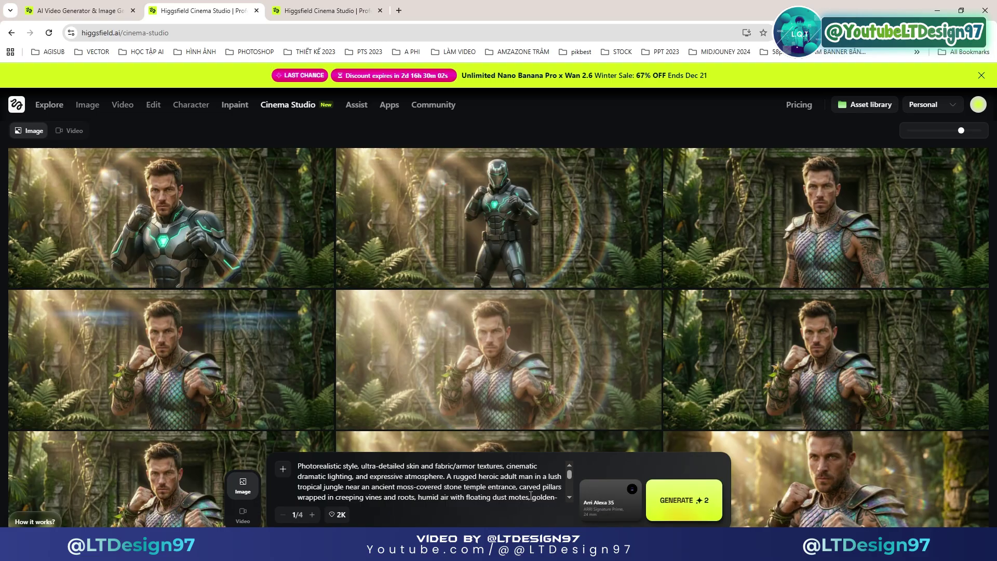
Step: Set the batch to four images and keep the output resolution at 2K
{"action": "triple_click", "coordinate": [313, 514]}
{"action": "triple_click", "coordinate": [311, 516]}
{"action": "left_click", "coordinate": [335, 515]}
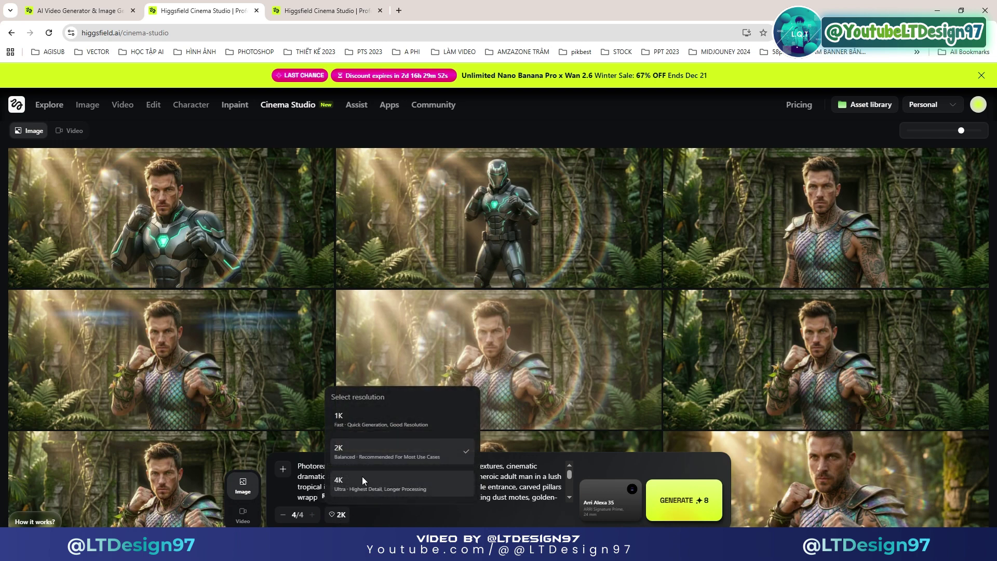
{"action": "left_click", "coordinate": [392, 453]}
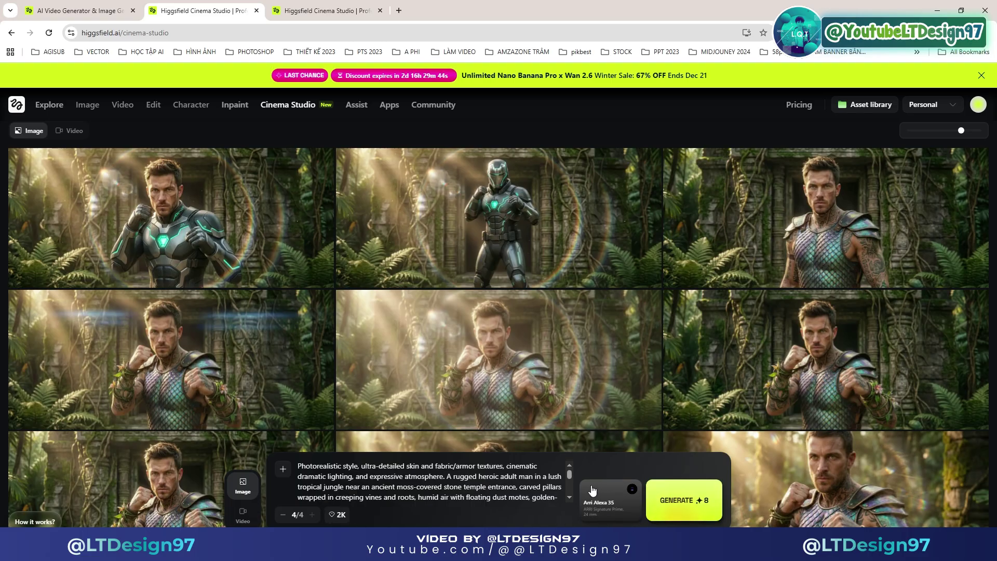
Step: Browse the camera models in the camera settings, from IMAX Film Camera and Red V-Raptor to Arri Alexa 35 and Panavision Millennium DXL2
{"action": "left_click", "coordinate": [606, 510]}
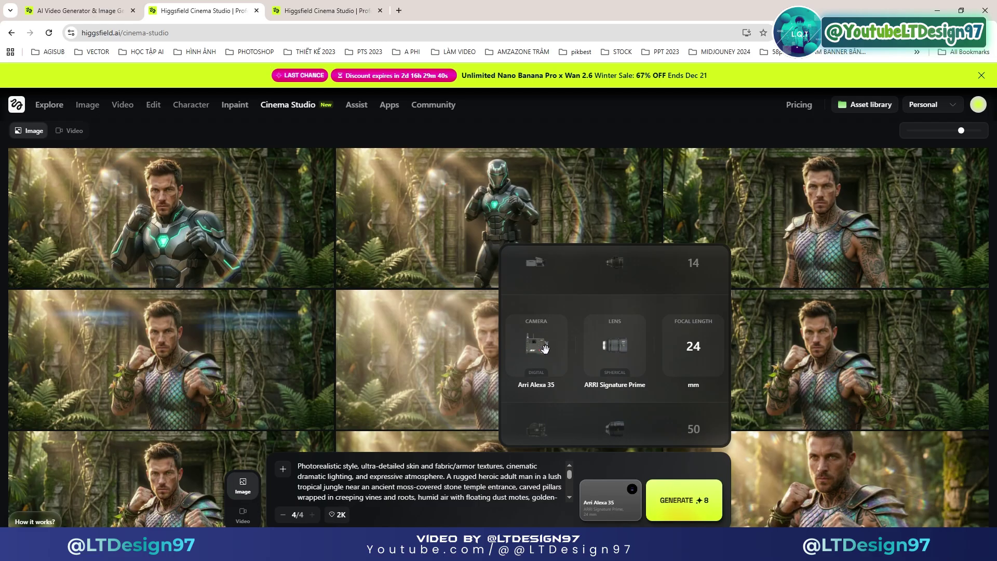
{"action": "left_click", "coordinate": [536, 266]}
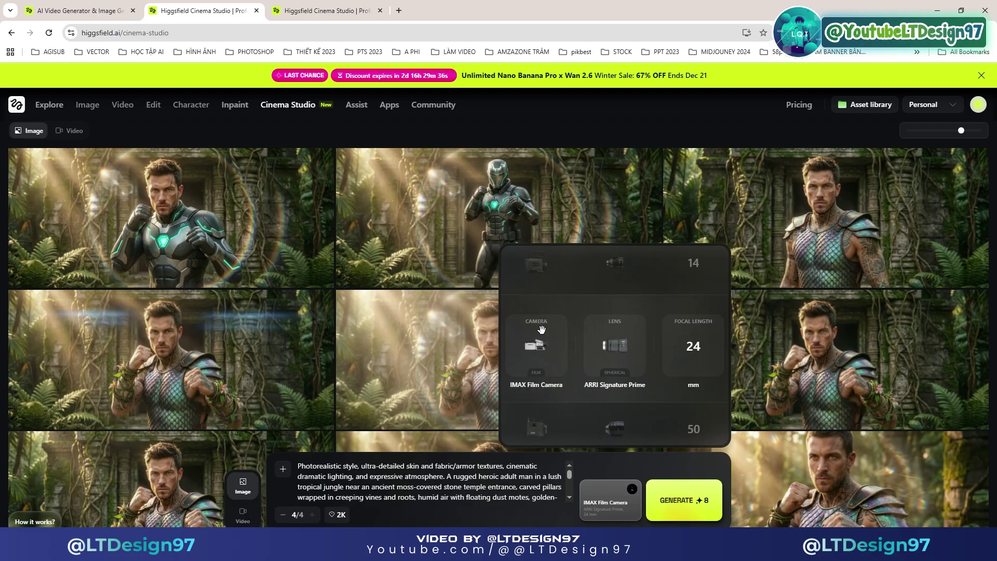
{"action": "left_click", "coordinate": [541, 269]}
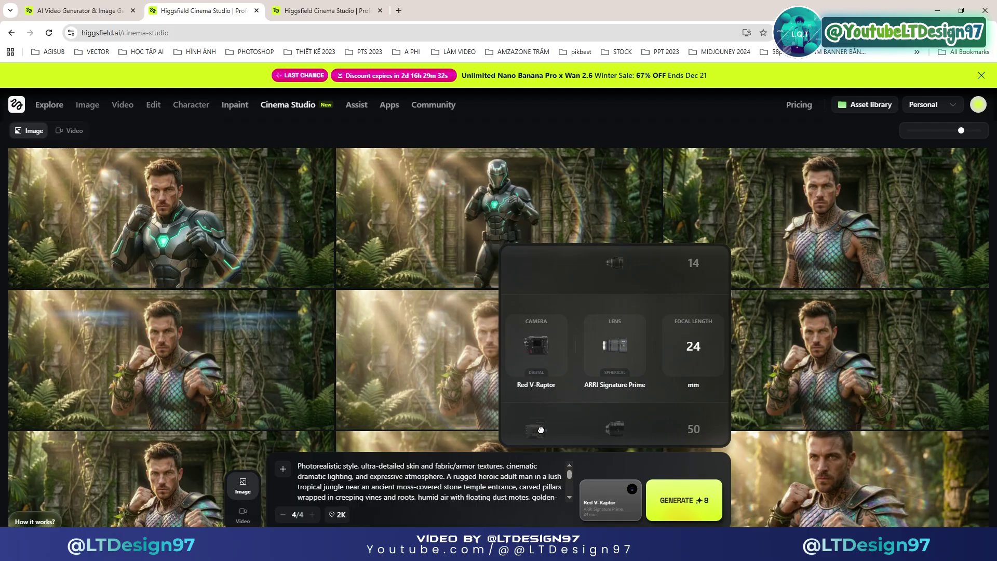
{"action": "left_click", "coordinate": [541, 430]}
{"action": "left_click", "coordinate": [541, 429]}
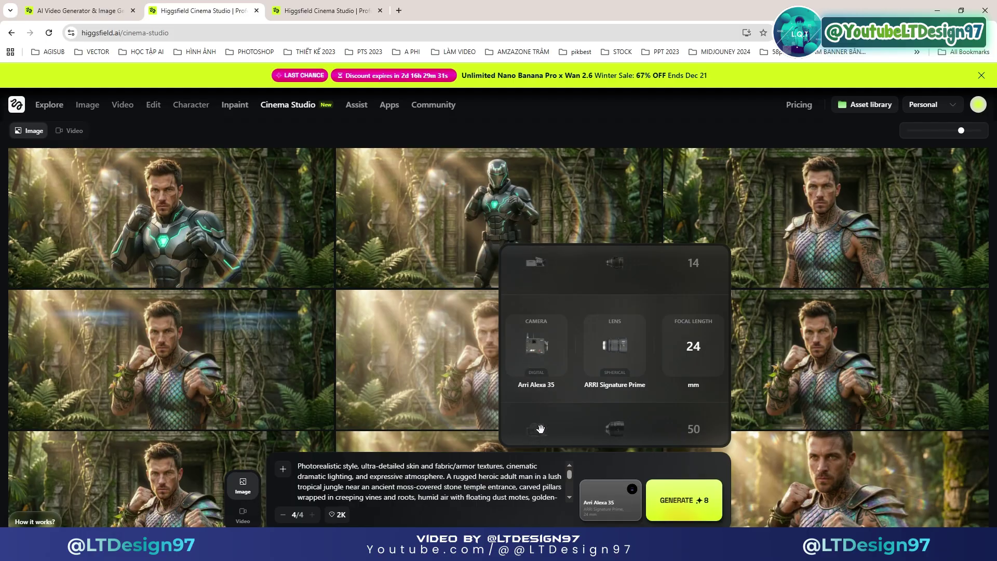
{"action": "left_click", "coordinate": [540, 429]}
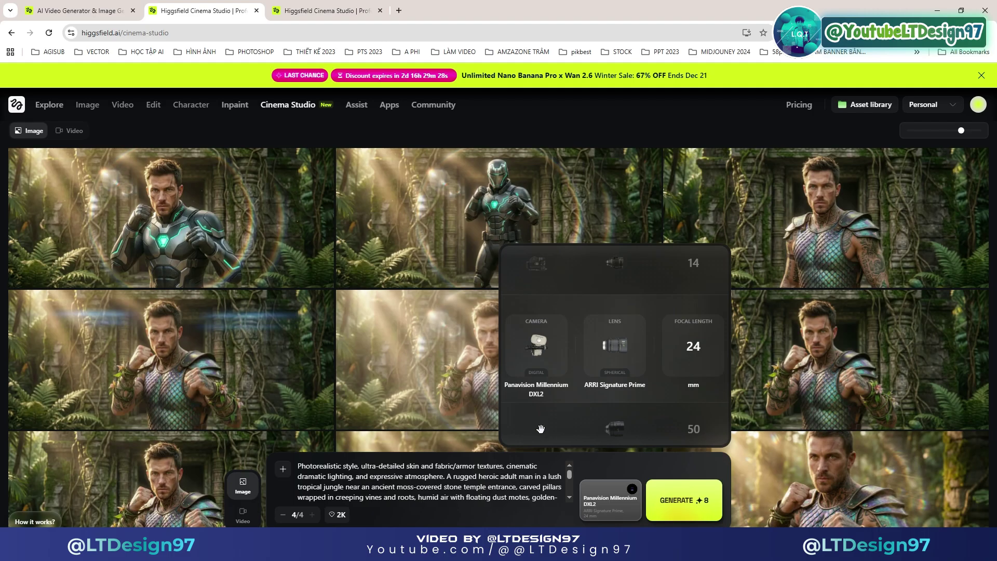
Step: Try the Petzval lens with a focal length of 8 mm in the camera settings
{"action": "left_click", "coordinate": [614, 268]}
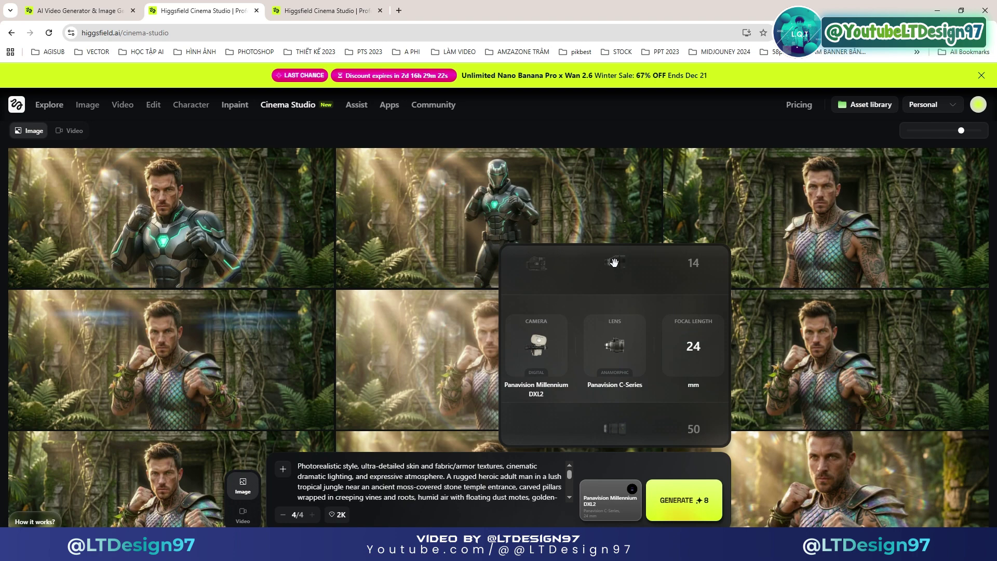
{"action": "left_click", "coordinate": [616, 429]}
{"action": "left_click", "coordinate": [616, 429]}
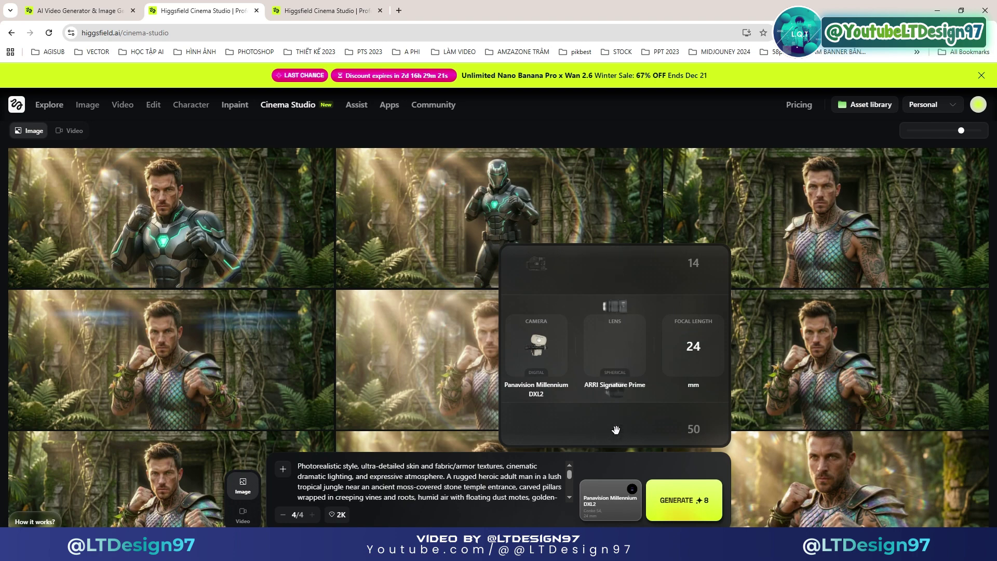
{"action": "left_click", "coordinate": [616, 429]}
{"action": "left_click", "coordinate": [694, 263]}
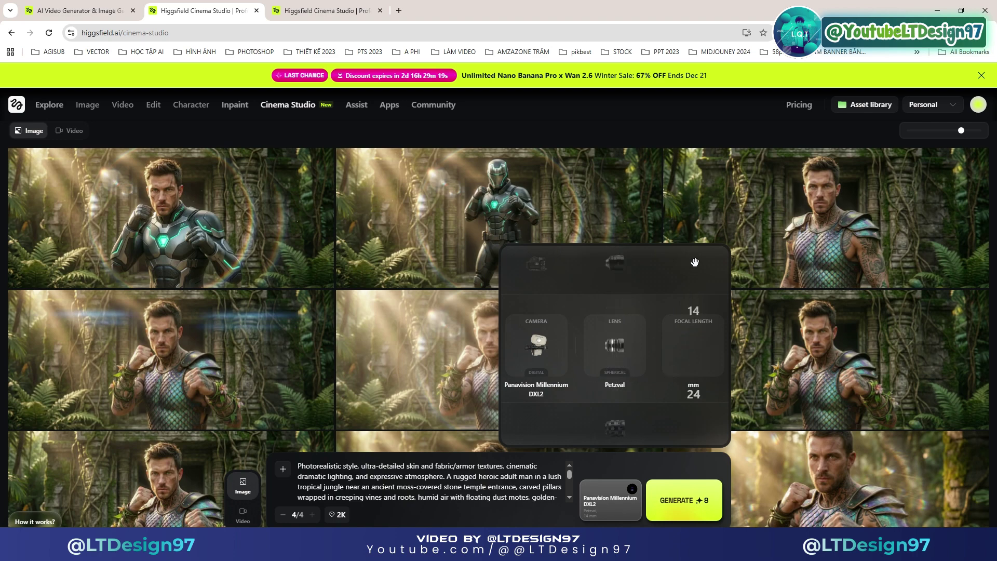
{"action": "left_click", "coordinate": [695, 264]}
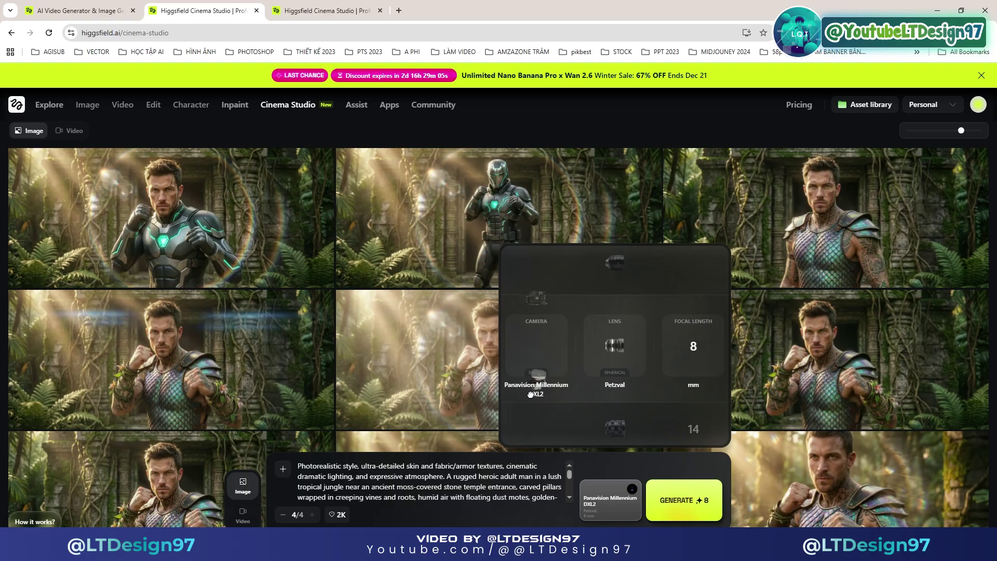
Step: Choose Sony Venice as the camera after going through the other camera models
{"action": "left_click", "coordinate": [541, 270]}
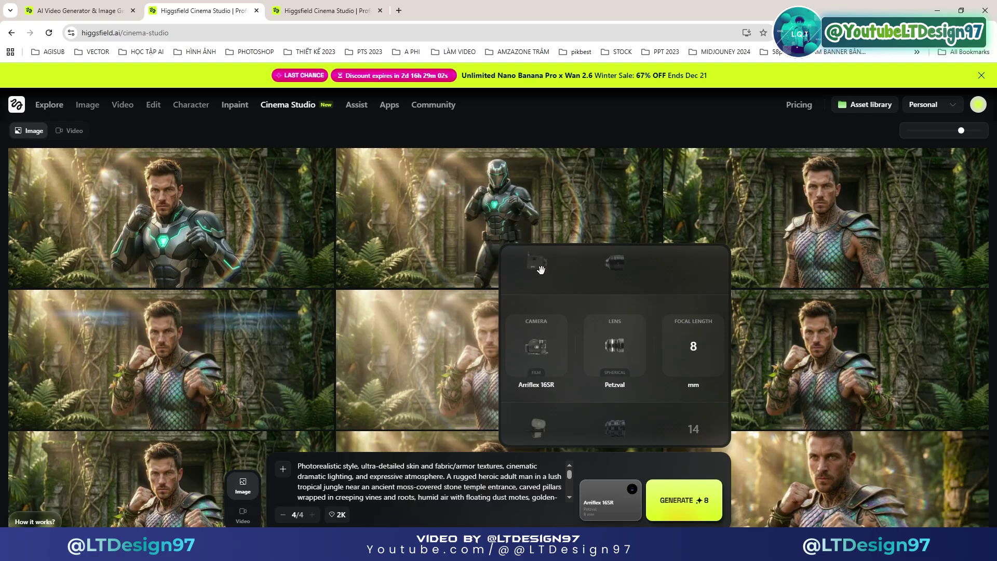
{"action": "left_click", "coordinate": [541, 270]}
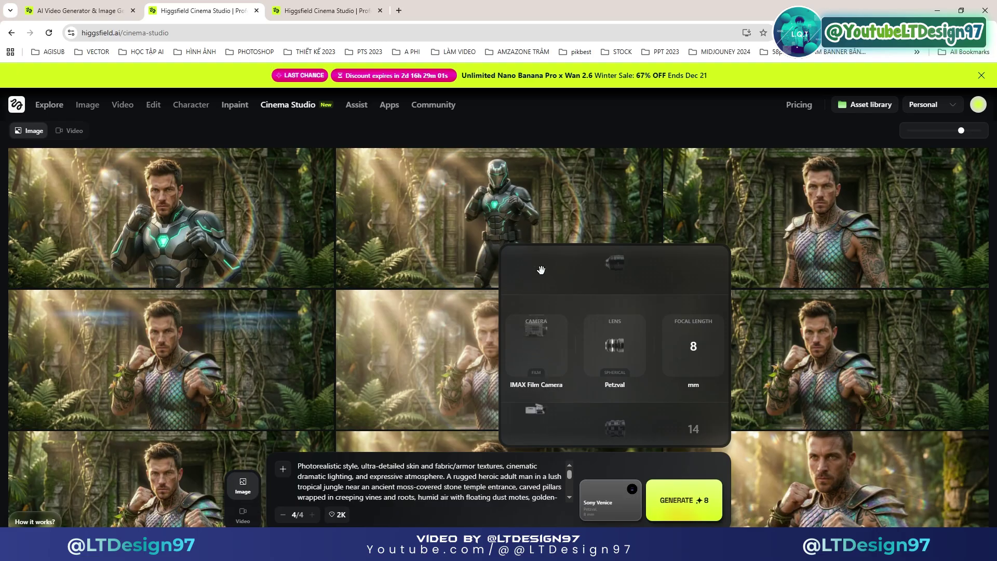
{"action": "left_click", "coordinate": [541, 270]}
{"action": "scroll", "coordinate": [537, 329], "scroll_direction": "up", "scroll_amount": 1}
{"action": "left_click", "coordinate": [537, 428]}
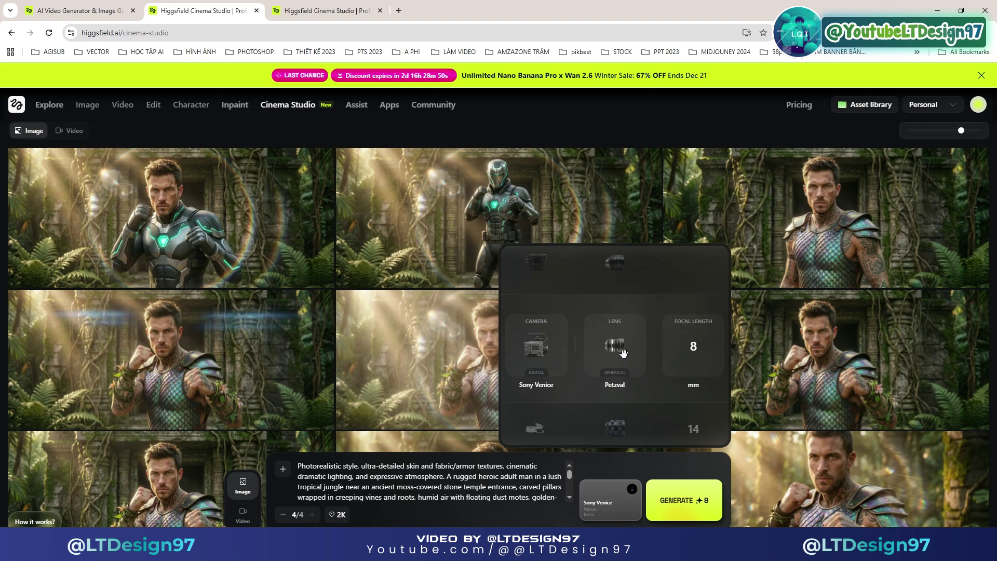
Step: Go through the available lenses and choose the anamorphic Hawk V-Lite
{"action": "scroll", "coordinate": [625, 358], "scroll_direction": "down", "scroll_amount": 2}
{"action": "scroll", "coordinate": [626, 363], "scroll_direction": "down", "scroll_amount": 1}
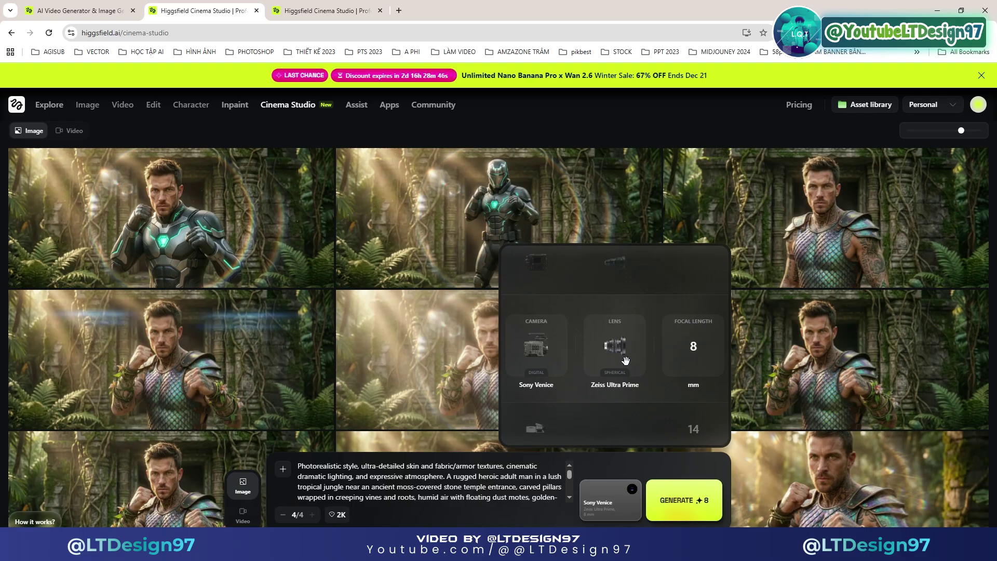
{"action": "left_click", "coordinate": [620, 267]}
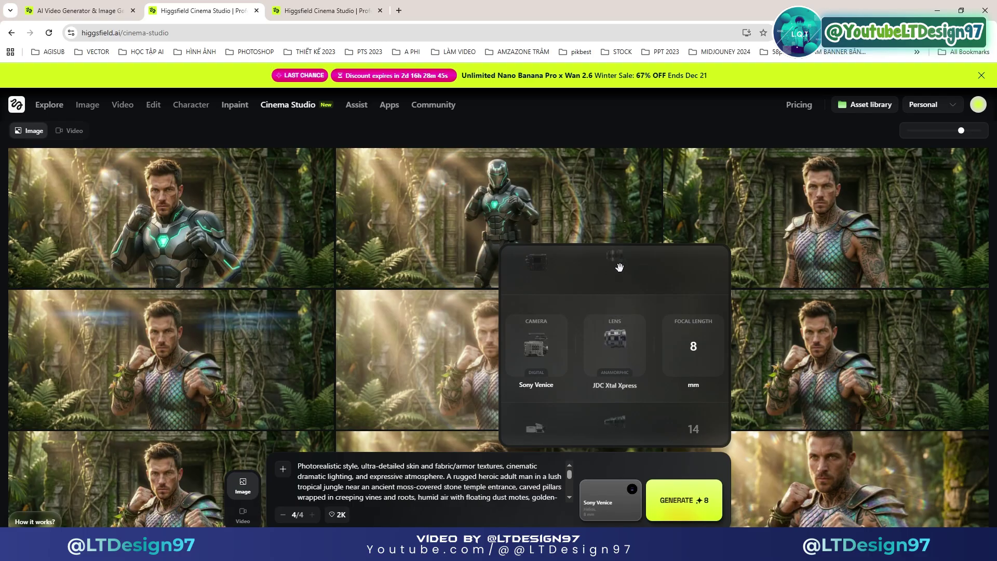
{"action": "left_click", "coordinate": [619, 267]}
{"action": "left_click", "coordinate": [619, 267]}
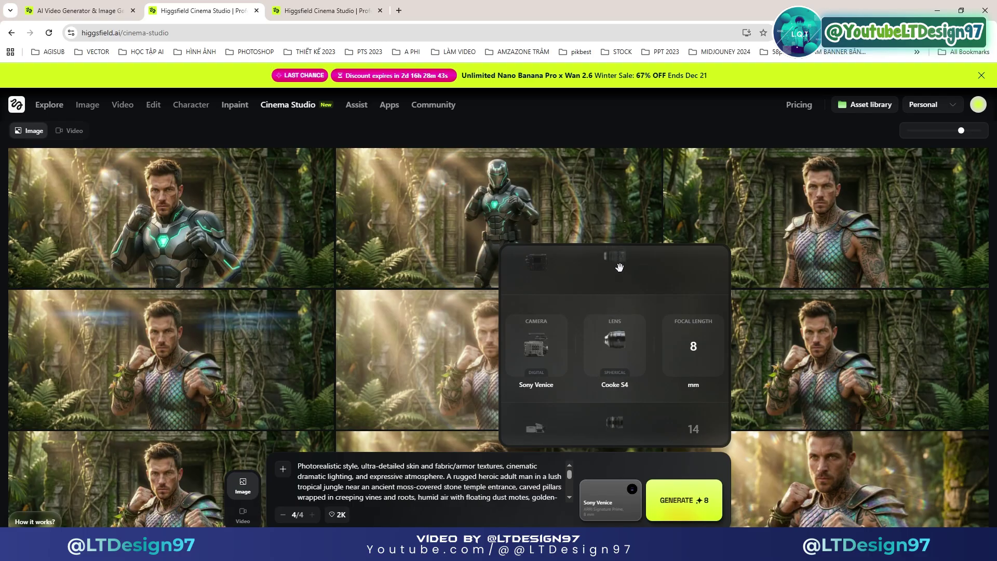
{"action": "left_click", "coordinate": [619, 267]}
{"action": "left_click", "coordinate": [620, 266]}
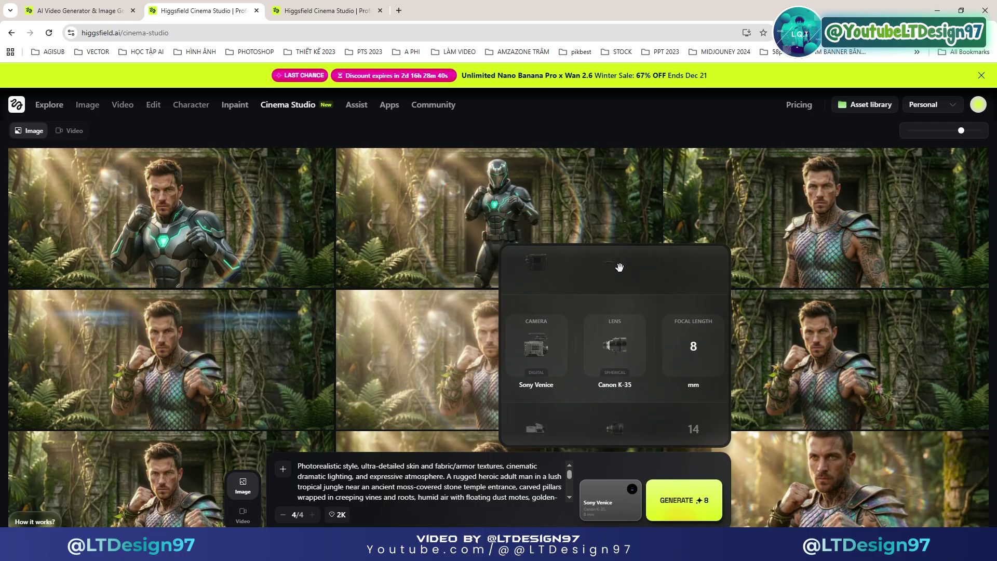
{"action": "left_click", "coordinate": [619, 267]}
{"action": "left_click", "coordinate": [620, 266]}
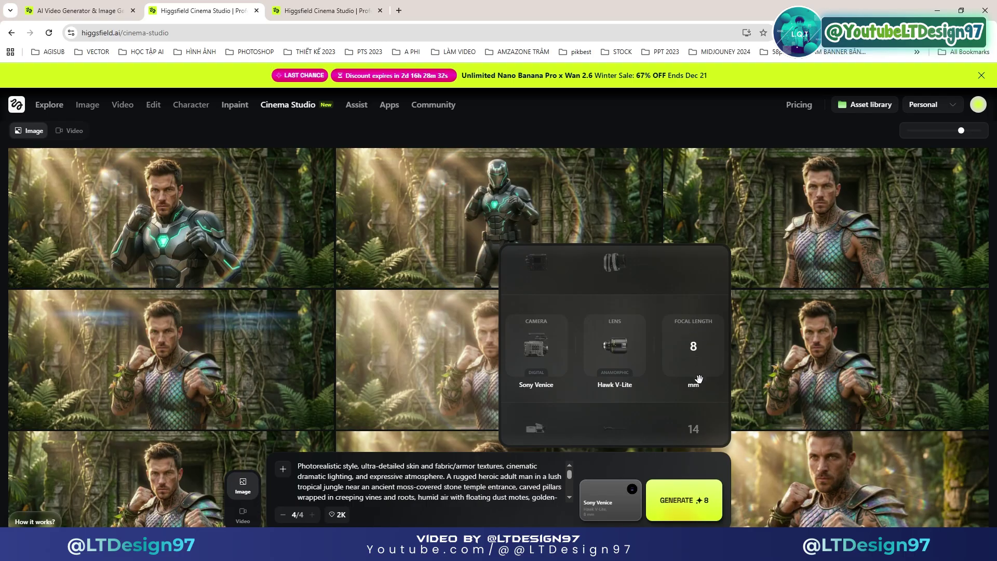
Step: Set the focal length to 24 mm and generate the images of the jungle temple hero
{"action": "left_click", "coordinate": [693, 431]}
{"action": "left_click", "coordinate": [693, 432]}
{"action": "left_click", "coordinate": [663, 461]}
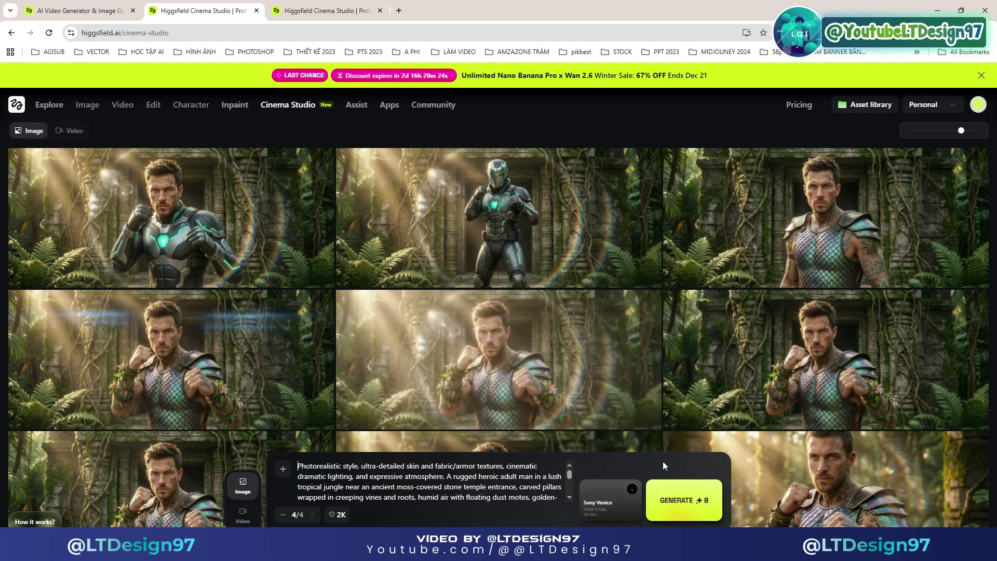
{"action": "left_click", "coordinate": [688, 503]}
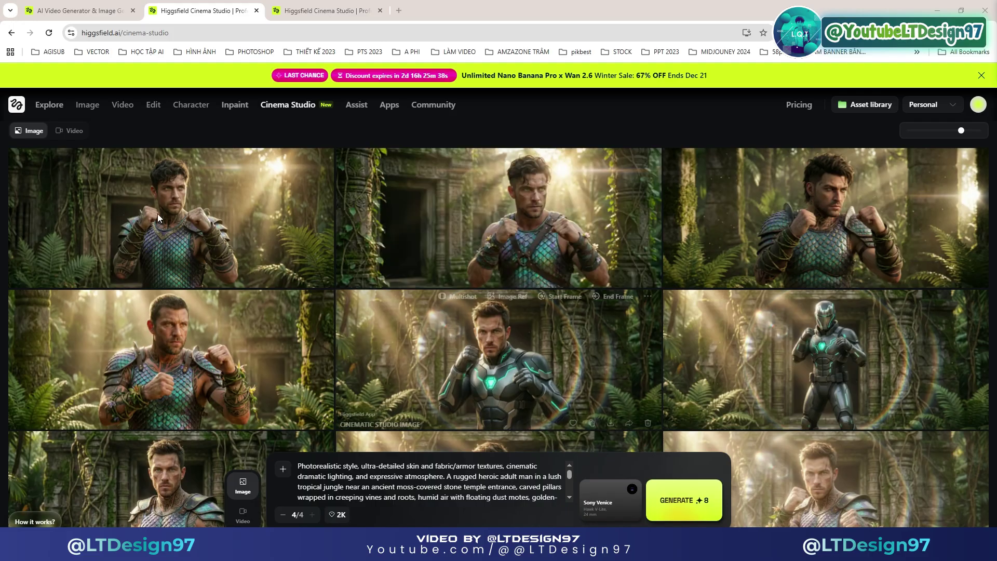
Step: Examine each of the four newly generated hero images at full size along with its camera settings
{"action": "left_click", "coordinate": [207, 228]}
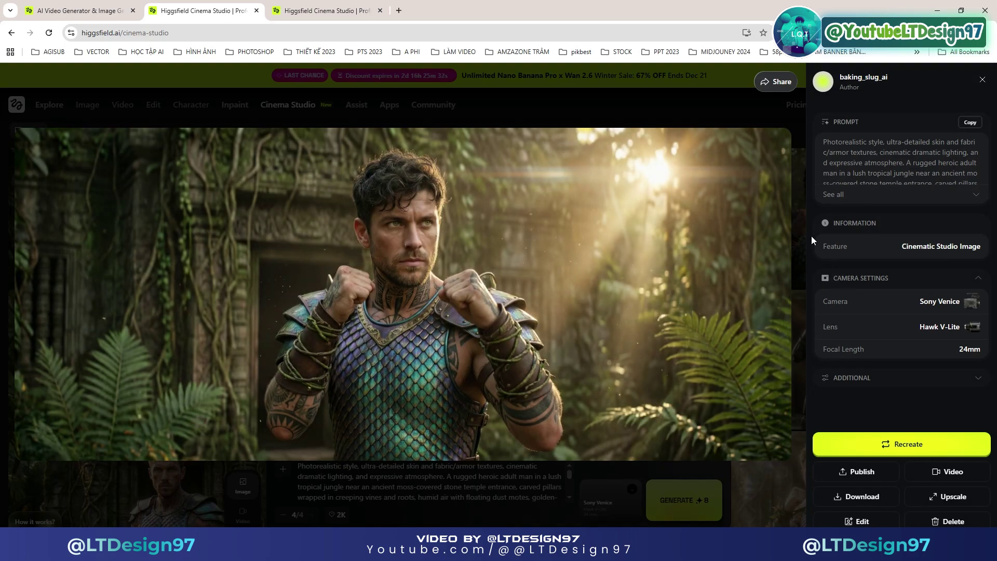
{"action": "left_click", "coordinate": [982, 80]}
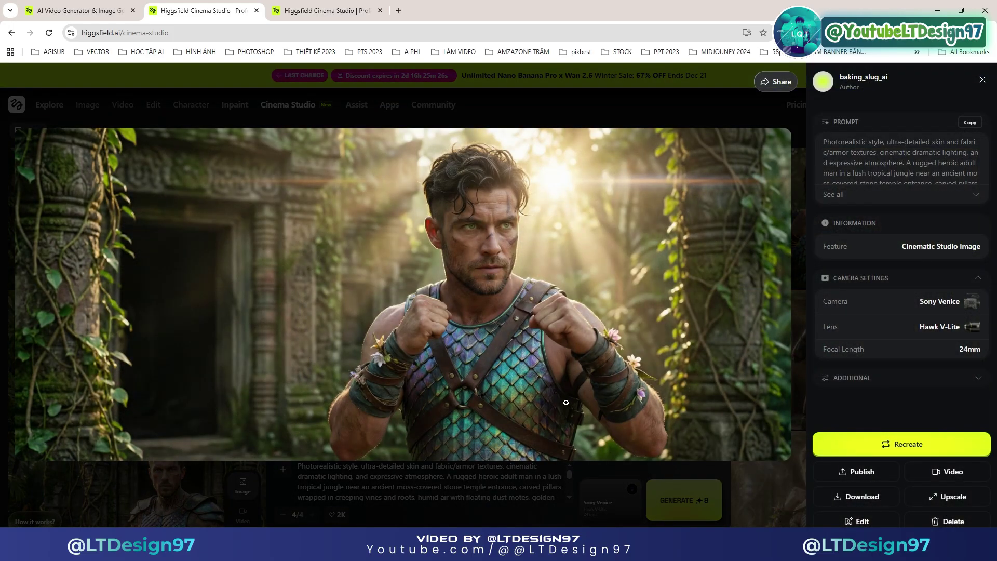
{"action": "left_click", "coordinate": [983, 80]}
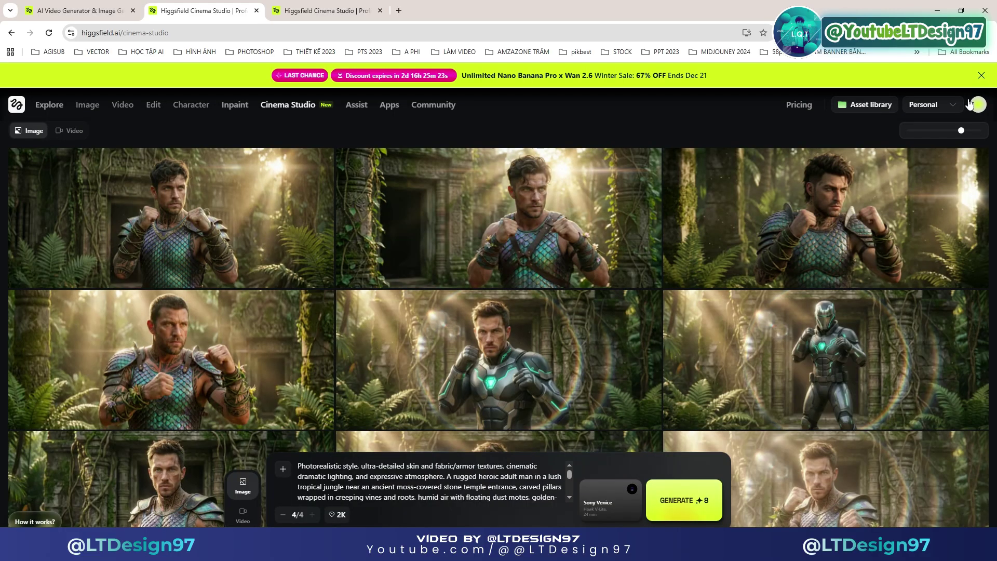
{"action": "left_click", "coordinate": [787, 226]}
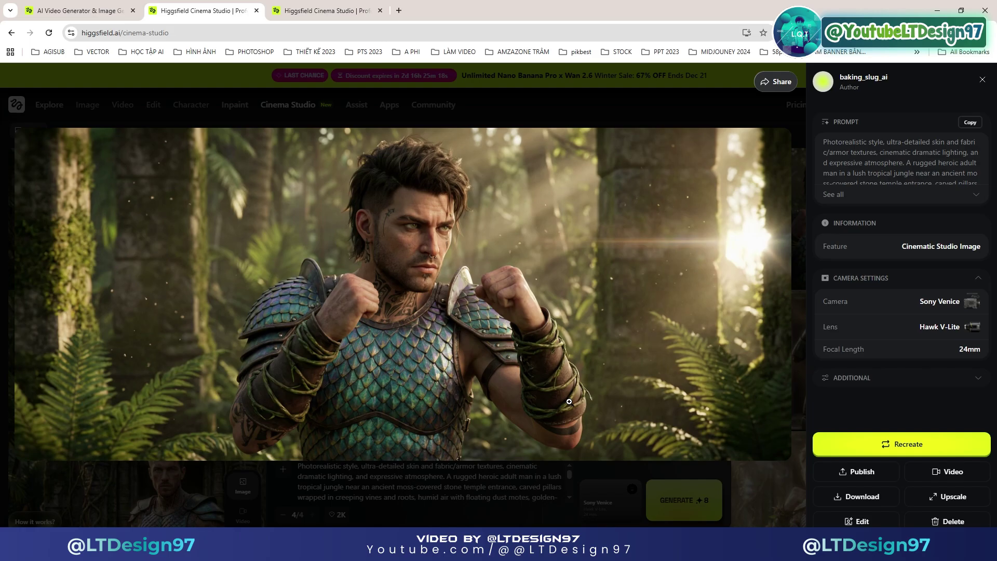
{"action": "left_click", "coordinate": [982, 82]}
{"action": "left_click", "coordinate": [275, 350]}
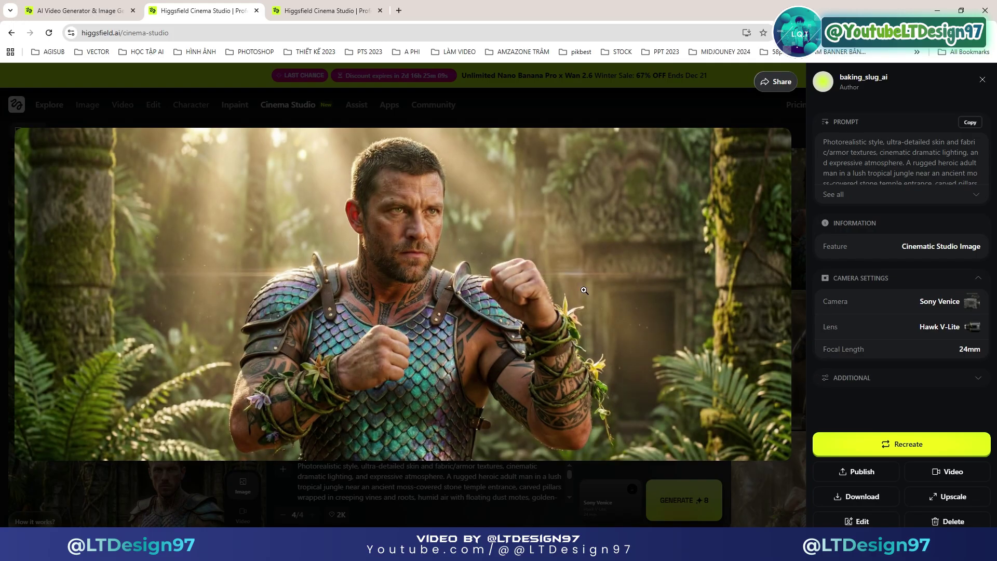
{"action": "left_click", "coordinate": [982, 80]}
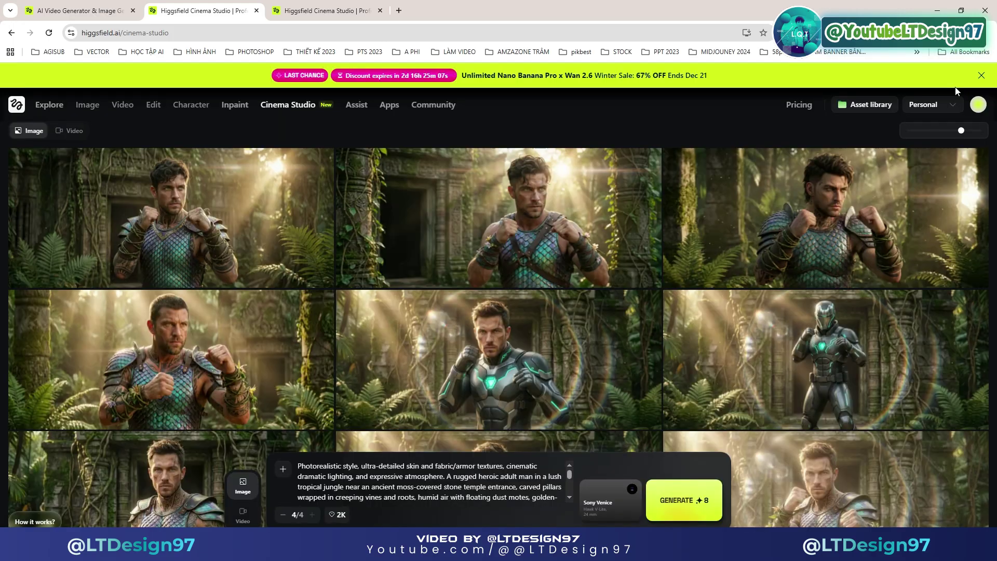
Step: Cut the whole jungle temple prompt out of the prompt field
{"action": "triple_click", "coordinate": [366, 478]}
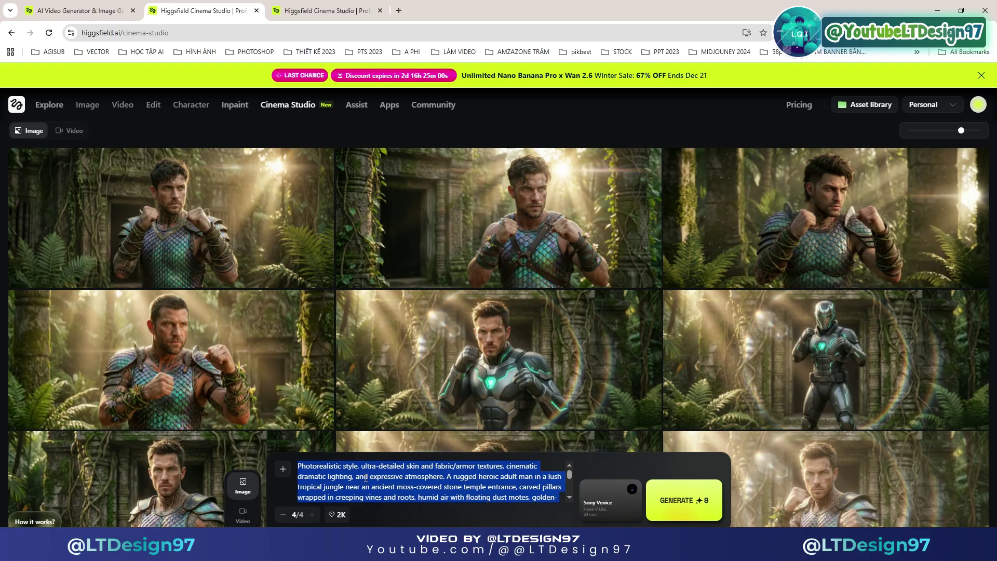
{"action": "right_click", "coordinate": [365, 478]}
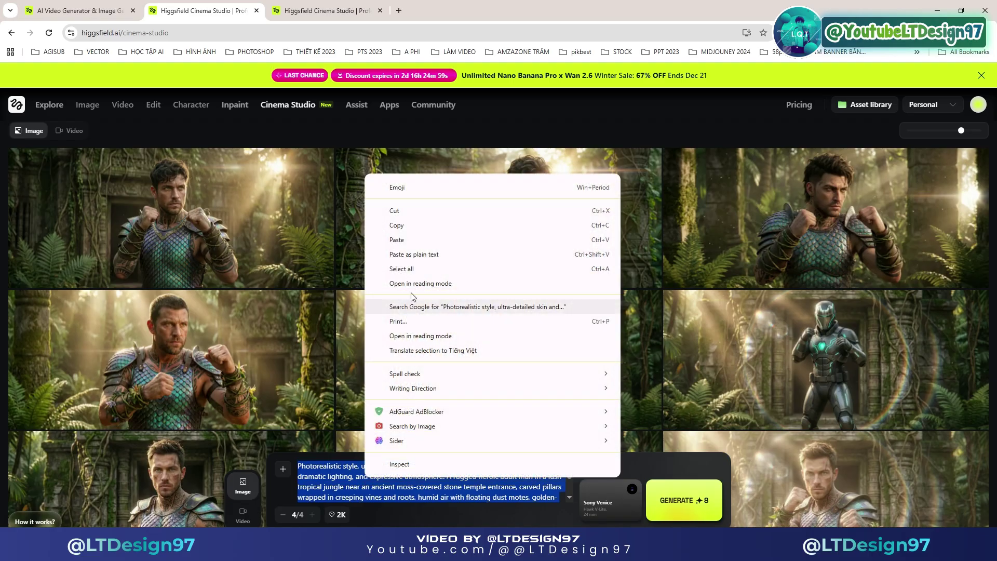
{"action": "left_click", "coordinate": [409, 212]}
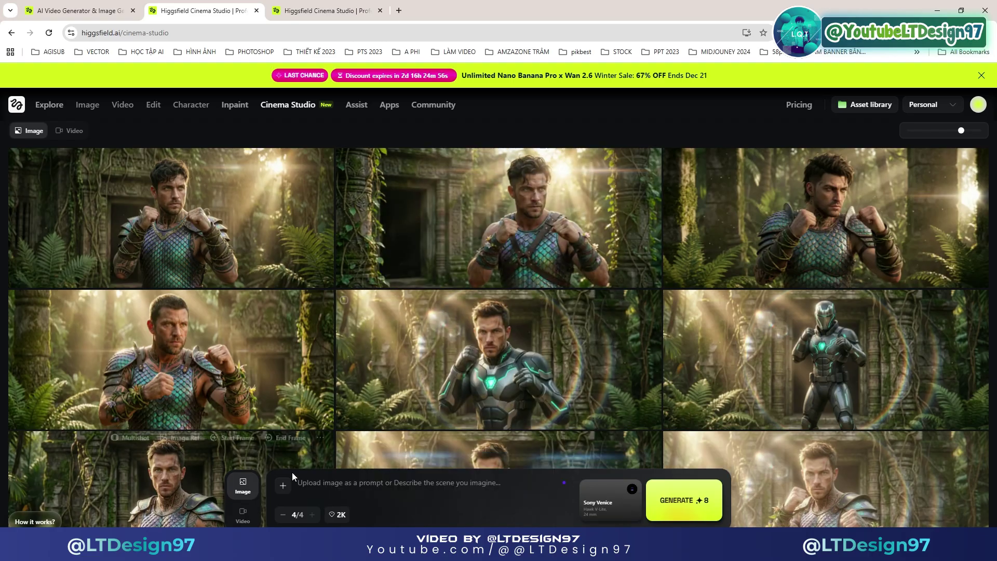
Step: Attach the fourth new image, the short-haired warrior, from the earlier image generations as a reference
{"action": "left_click", "coordinate": [282, 486]}
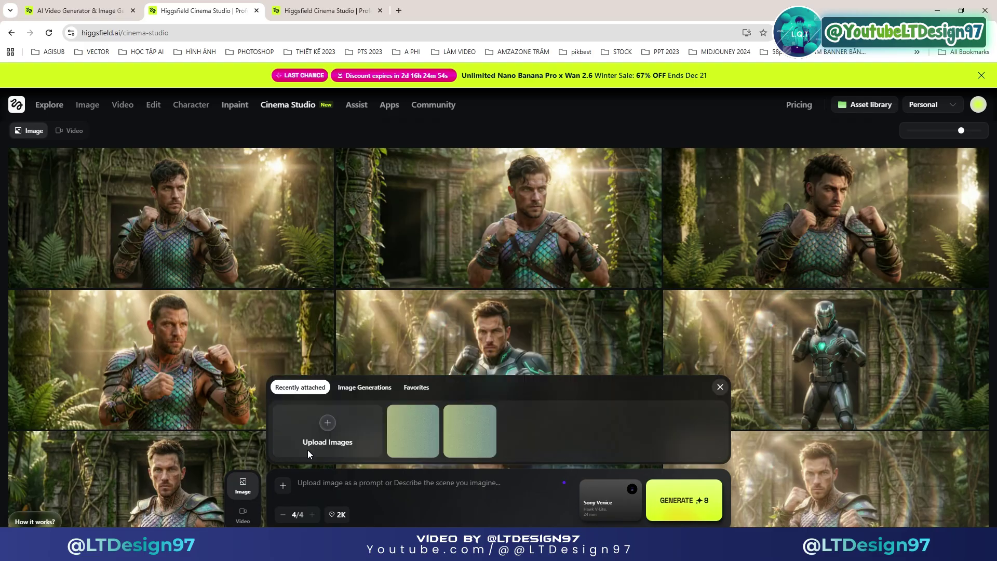
{"action": "left_click", "coordinate": [364, 387]}
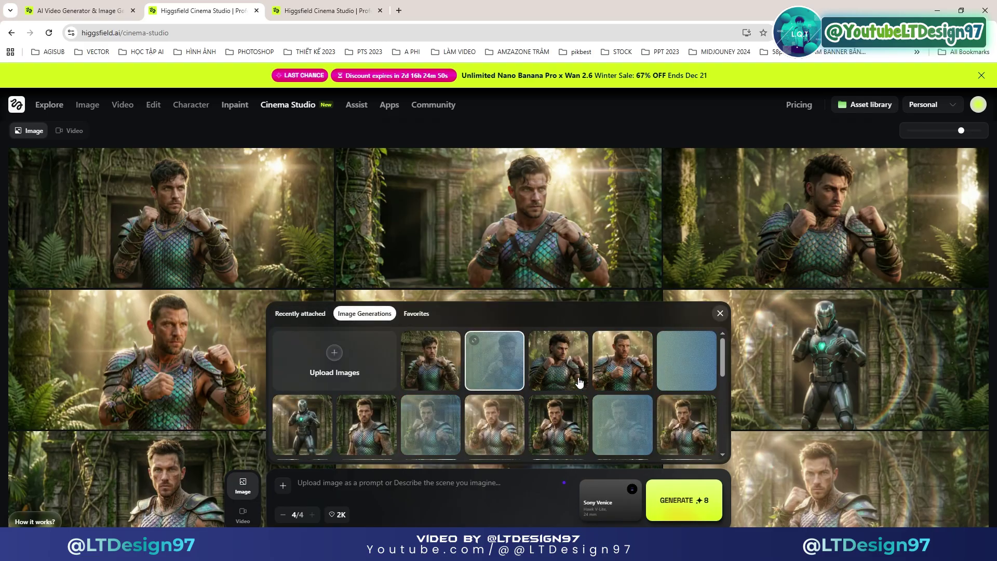
{"action": "left_click", "coordinate": [599, 381]}
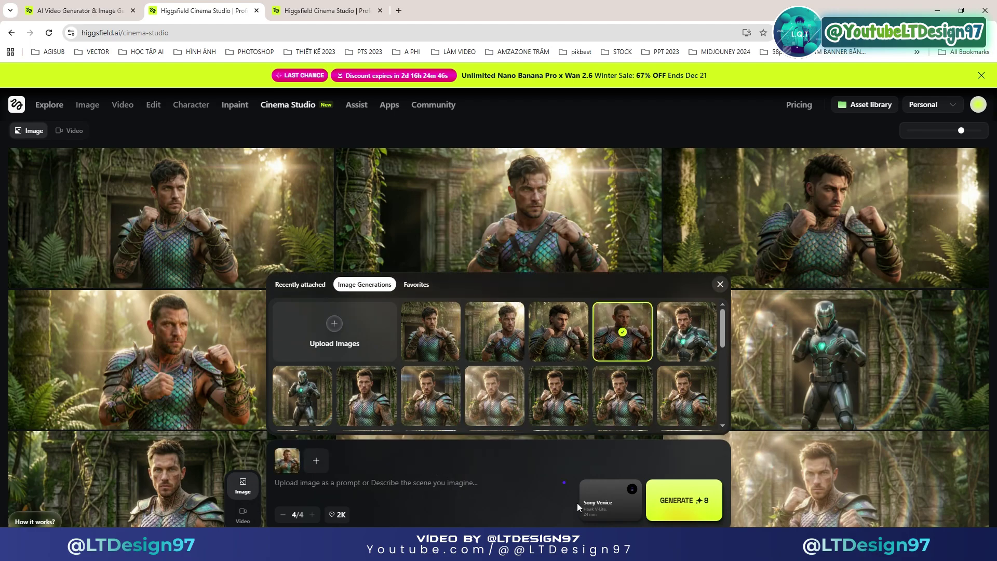
Step: Set the camera's lens to JDC Xtal Xpress and the focal length to 50 mm, keeping the Sony Venice body
{"action": "left_click", "coordinate": [606, 508]}
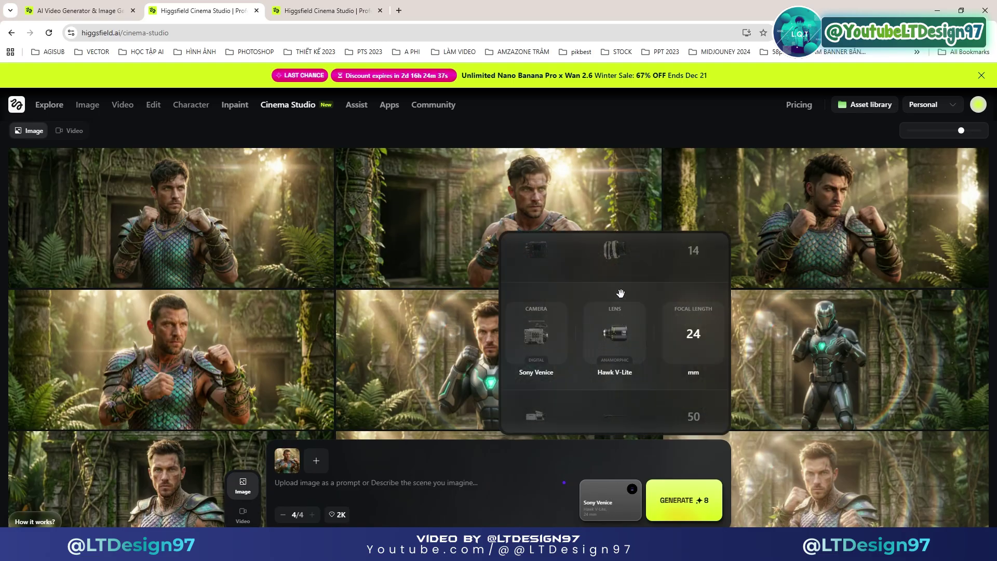
{"action": "scroll", "coordinate": [623, 345], "scroll_direction": "down", "scroll_amount": 1}
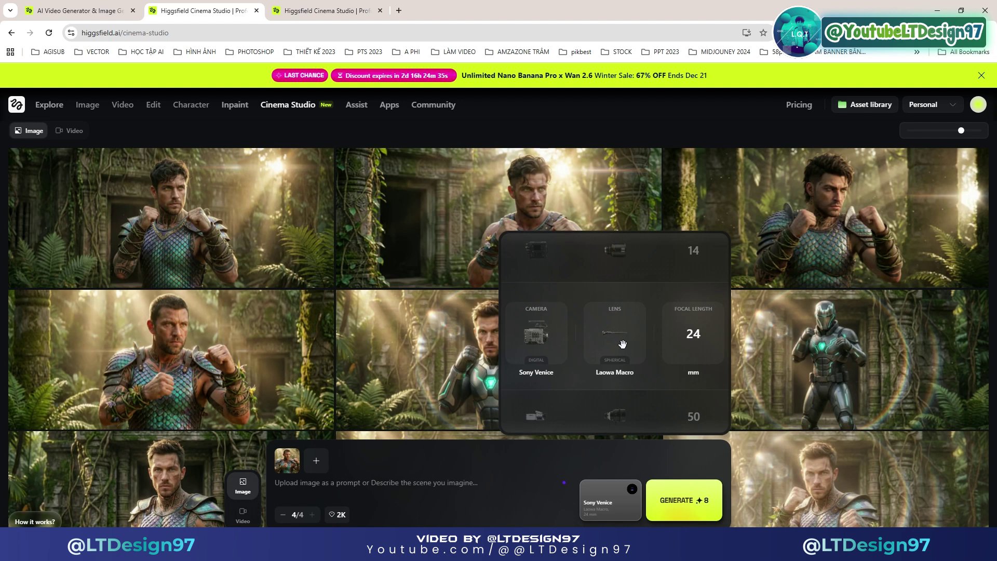
{"action": "scroll", "coordinate": [622, 344], "scroll_direction": "down", "scroll_amount": 1}
{"action": "scroll", "coordinate": [623, 344], "scroll_direction": "down", "scroll_amount": 1}
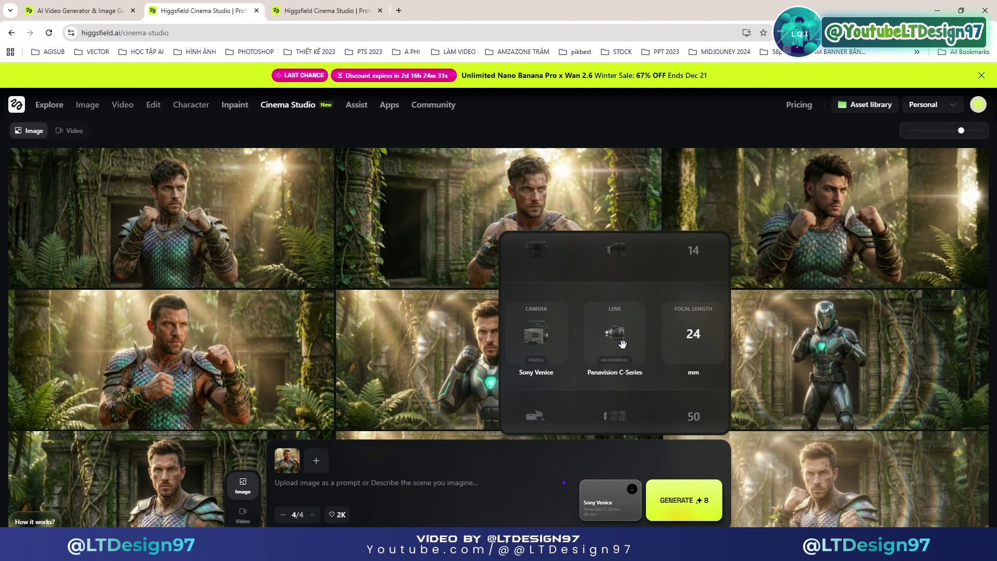
{"action": "scroll", "coordinate": [622, 345], "scroll_direction": "down", "scroll_amount": 1}
{"action": "scroll", "coordinate": [623, 344], "scroll_direction": "up", "scroll_amount": 1}
{"action": "scroll", "coordinate": [623, 344], "scroll_direction": "down", "scroll_amount": 2}
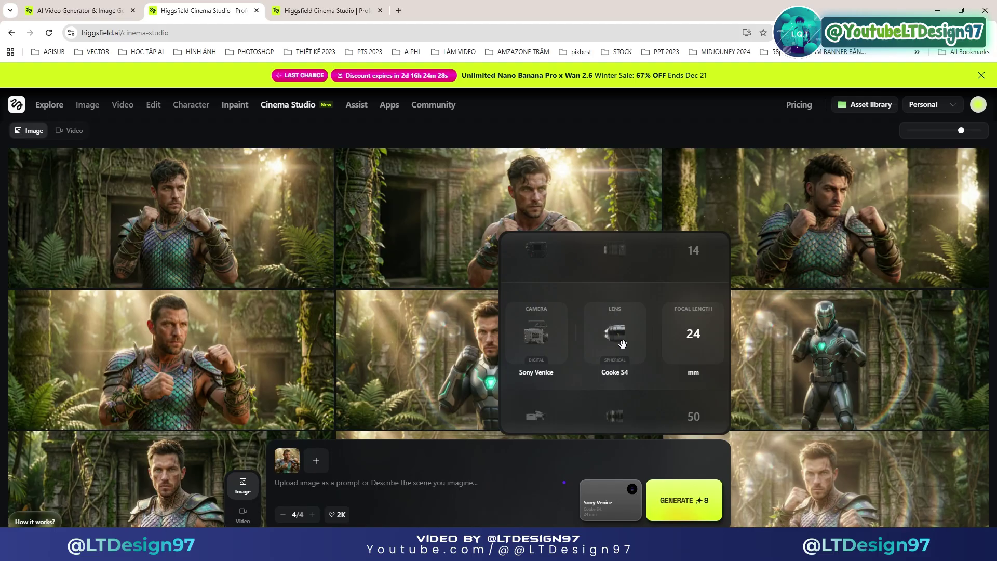
{"action": "scroll", "coordinate": [623, 344], "scroll_direction": "down", "scroll_amount": 1}
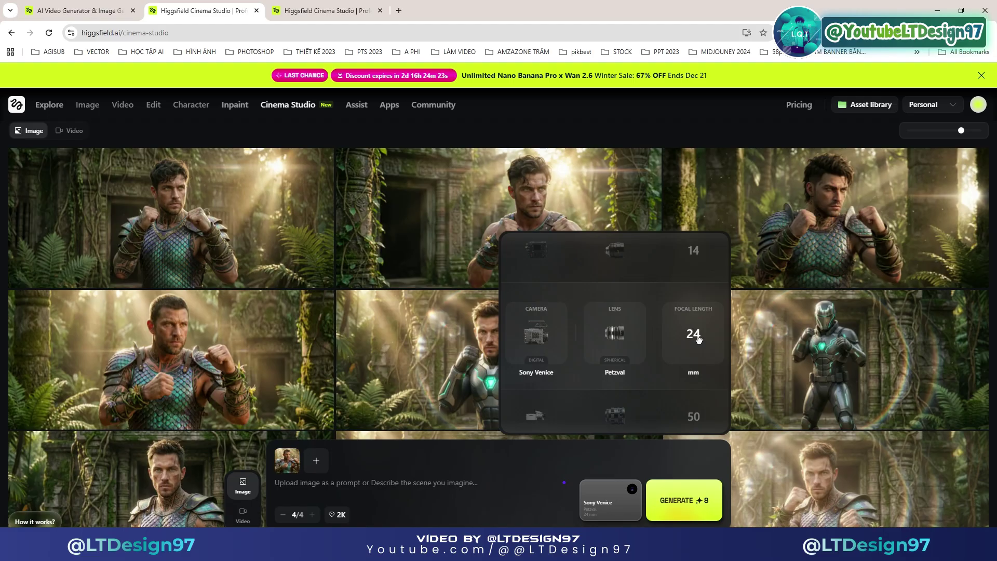
{"action": "scroll", "coordinate": [695, 417], "scroll_direction": "down", "scroll_amount": 2}
{"action": "scroll", "coordinate": [620, 348], "scroll_direction": "down", "scroll_amount": 1}
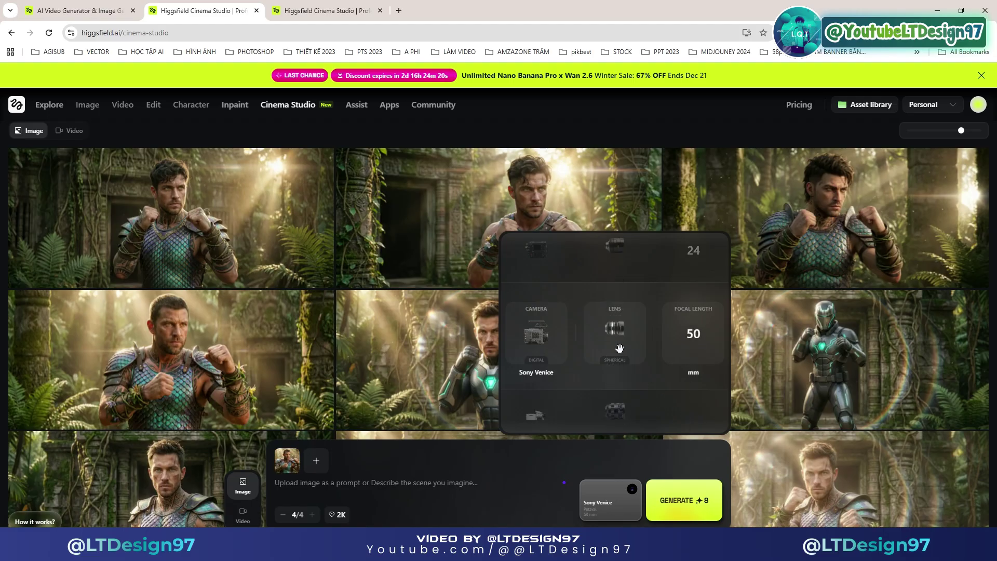
{"action": "scroll", "coordinate": [620, 348], "scroll_direction": "down", "scroll_amount": 1}
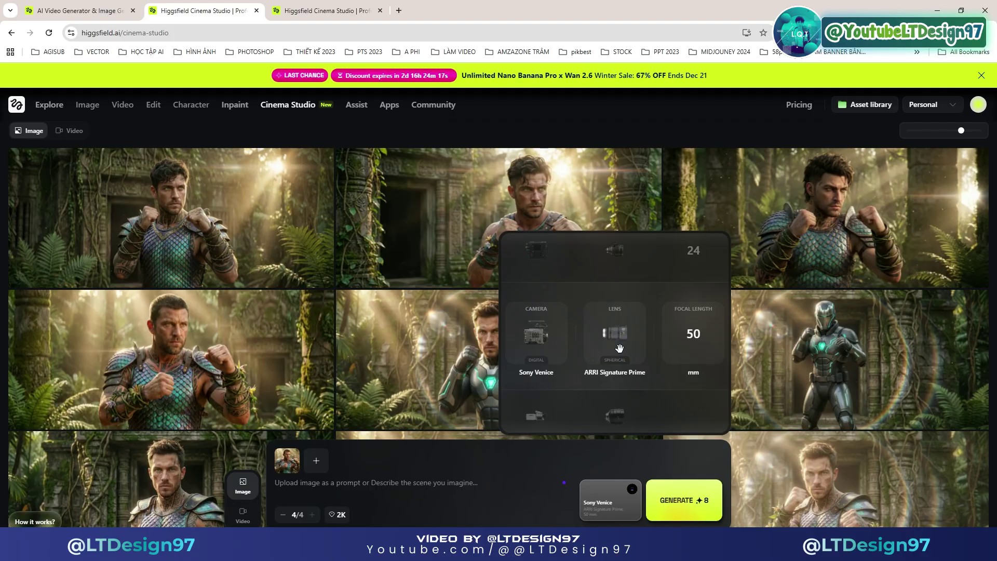
{"action": "scroll", "coordinate": [620, 348], "scroll_direction": "down", "scroll_amount": 1}
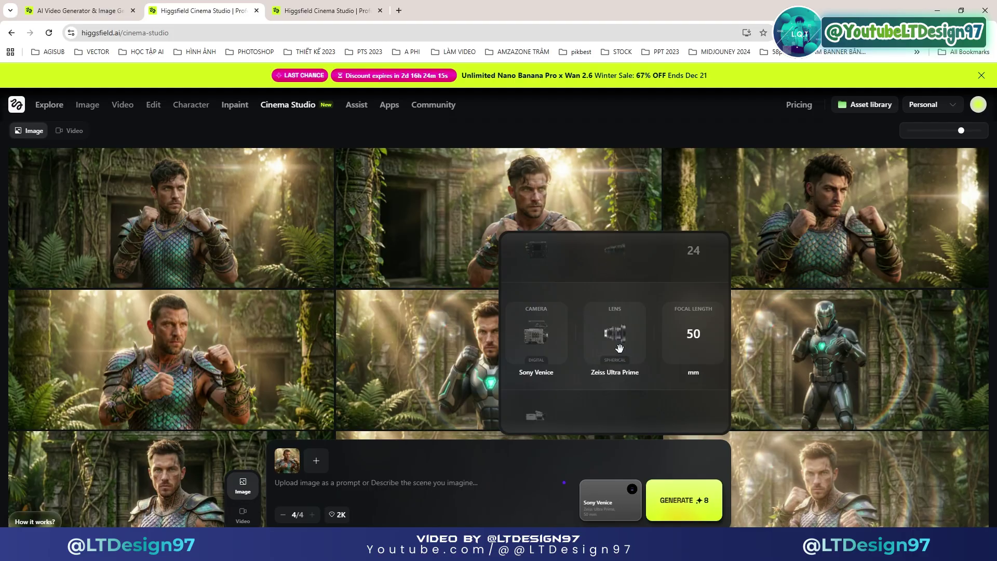
{"action": "scroll", "coordinate": [619, 348], "scroll_direction": "down", "scroll_amount": 1}
Step: Reduce the number of images to one and generate a new shot from the attached warrior reference
{"action": "left_click", "coordinate": [282, 514]}
{"action": "left_click", "coordinate": [282, 514]}
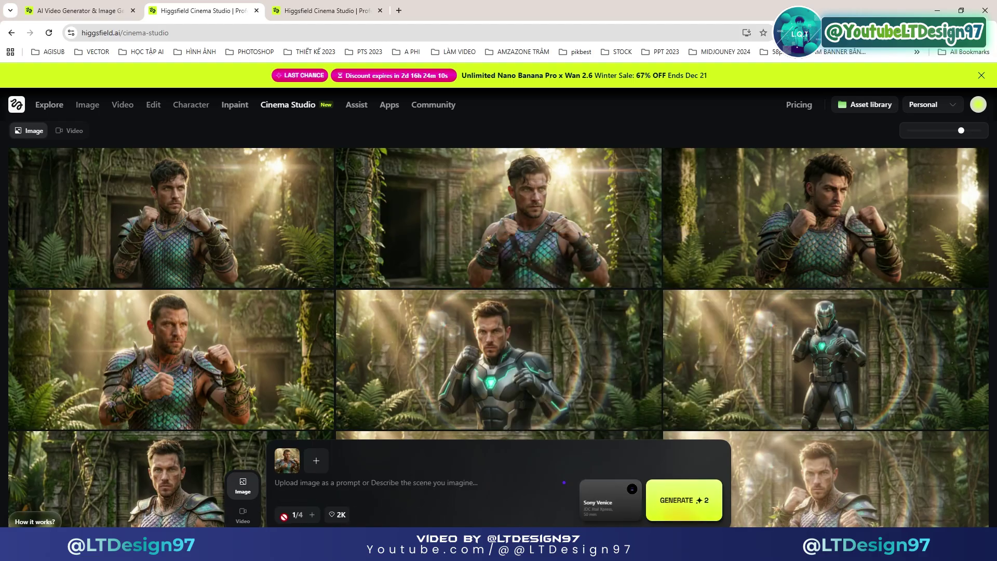
{"action": "left_click", "coordinate": [283, 514]}
{"action": "left_click", "coordinate": [678, 502]}
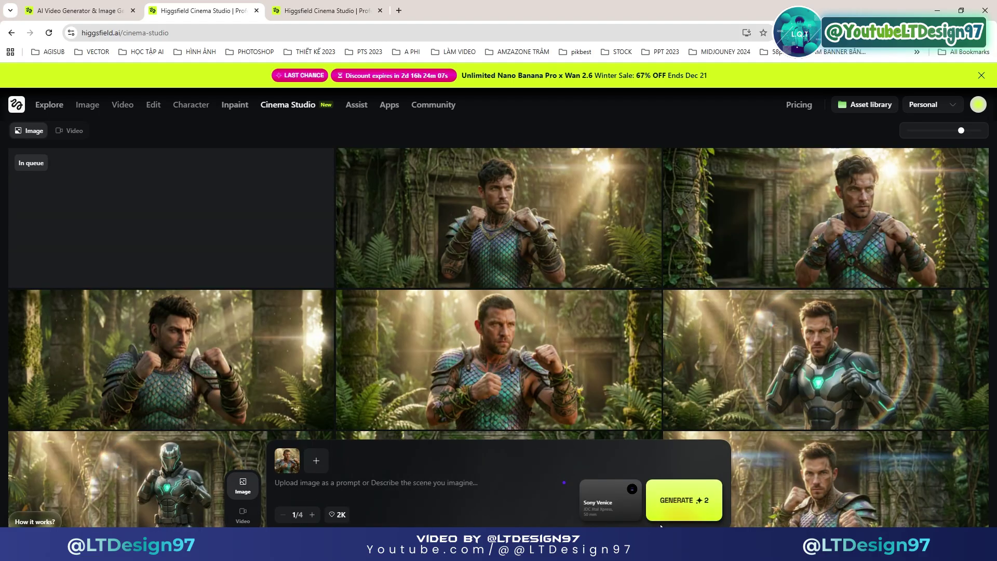
Step: Change the lens to Panavision C-Series and generate another image from the same reference
{"action": "left_click", "coordinate": [599, 498]}
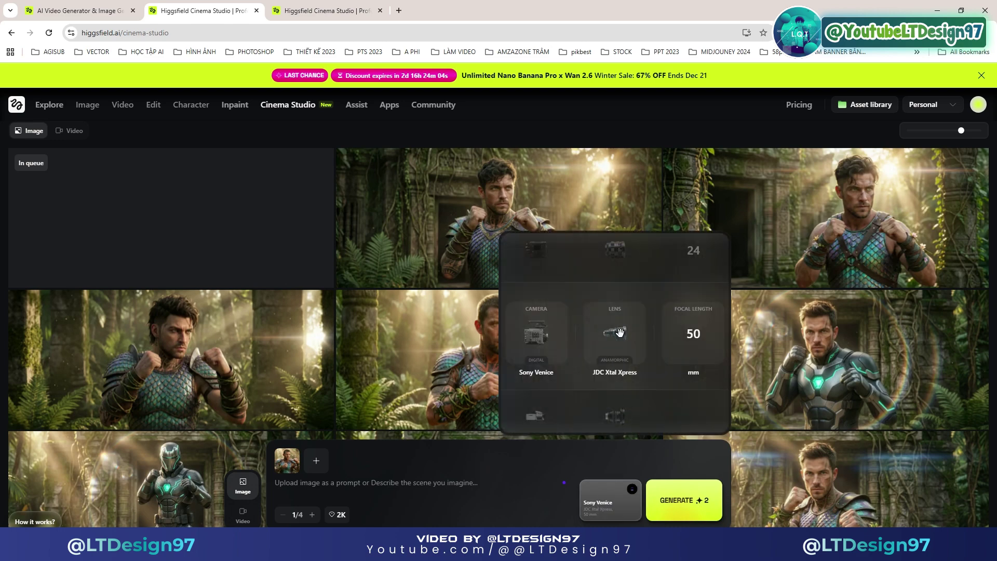
{"action": "scroll", "coordinate": [621, 337], "scroll_direction": "up", "scroll_amount": 1}
{"action": "scroll", "coordinate": [621, 339], "scroll_direction": "up", "scroll_amount": 1}
{"action": "scroll", "coordinate": [622, 338], "scroll_direction": "up", "scroll_amount": 1}
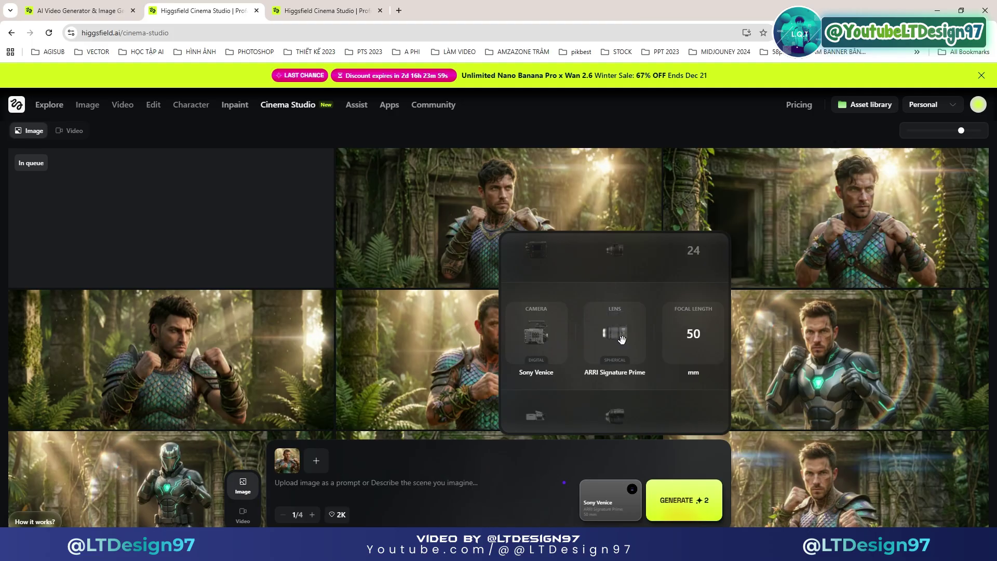
{"action": "scroll", "coordinate": [621, 339], "scroll_direction": "down", "scroll_amount": 1}
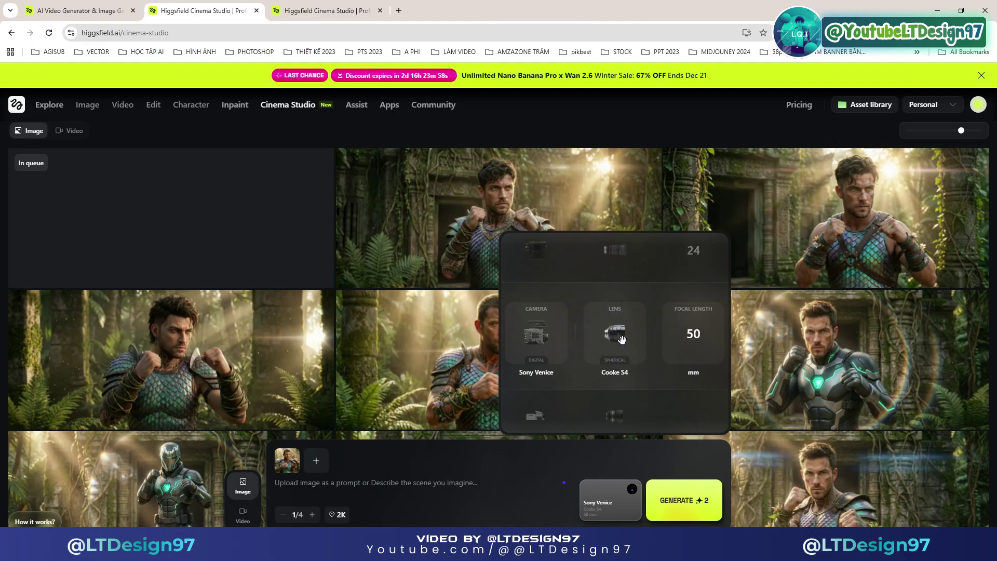
{"action": "scroll", "coordinate": [621, 339], "scroll_direction": "up", "scroll_amount": 2}
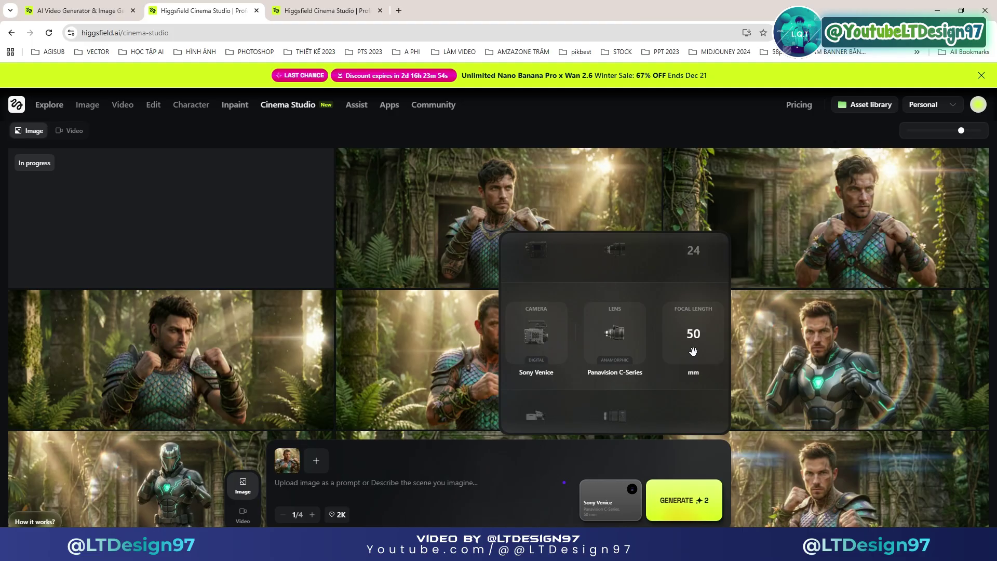
{"action": "left_click", "coordinate": [675, 513]}
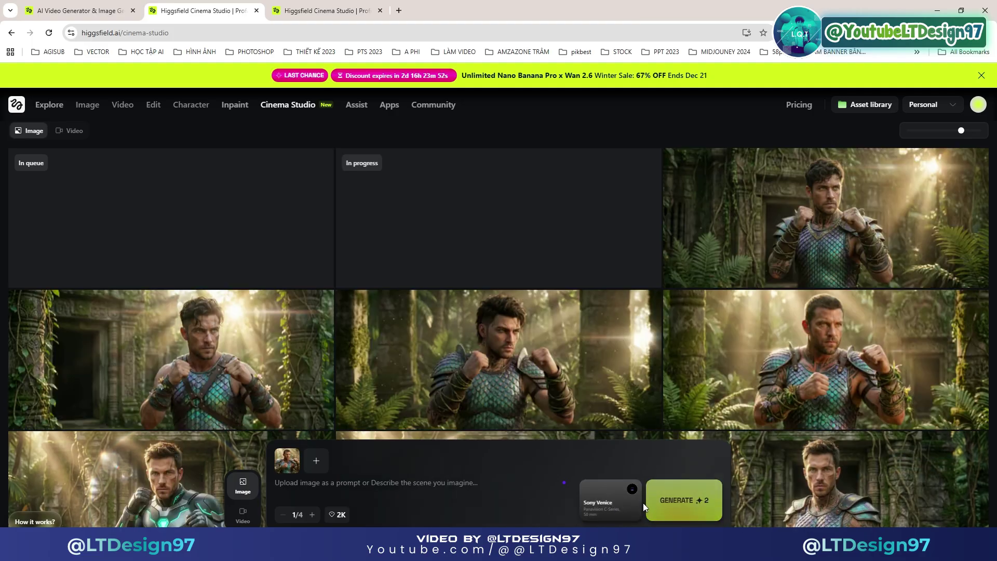
Step: Set the lens in the camera settings to Hawk V-Lite
{"action": "left_click", "coordinate": [614, 499]}
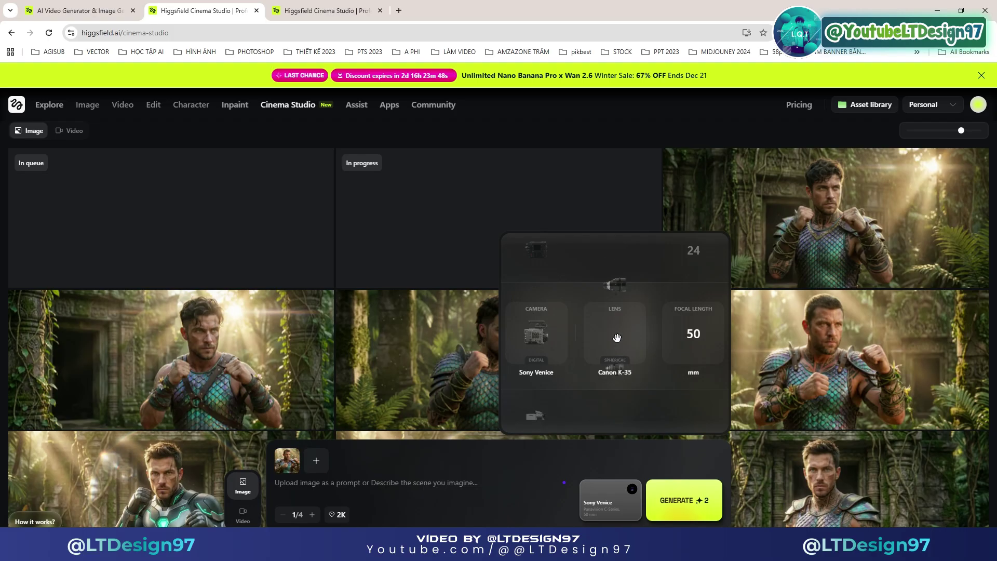
{"action": "scroll", "coordinate": [616, 337], "scroll_direction": "up", "scroll_amount": 1}
{"action": "scroll", "coordinate": [617, 337], "scroll_direction": "up", "scroll_amount": 1}
{"action": "scroll", "coordinate": [616, 336], "scroll_direction": "up", "scroll_amount": 1}
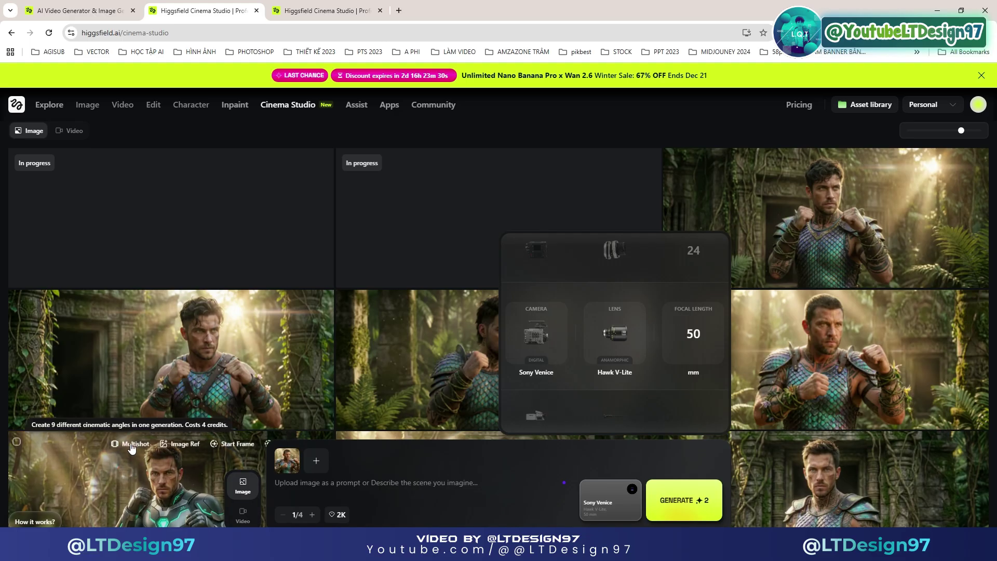
Step: Examine the armored-suit image, the original warrior reference and the two new lens variations at full size with their camera settings
{"action": "left_click", "coordinate": [95, 452]}
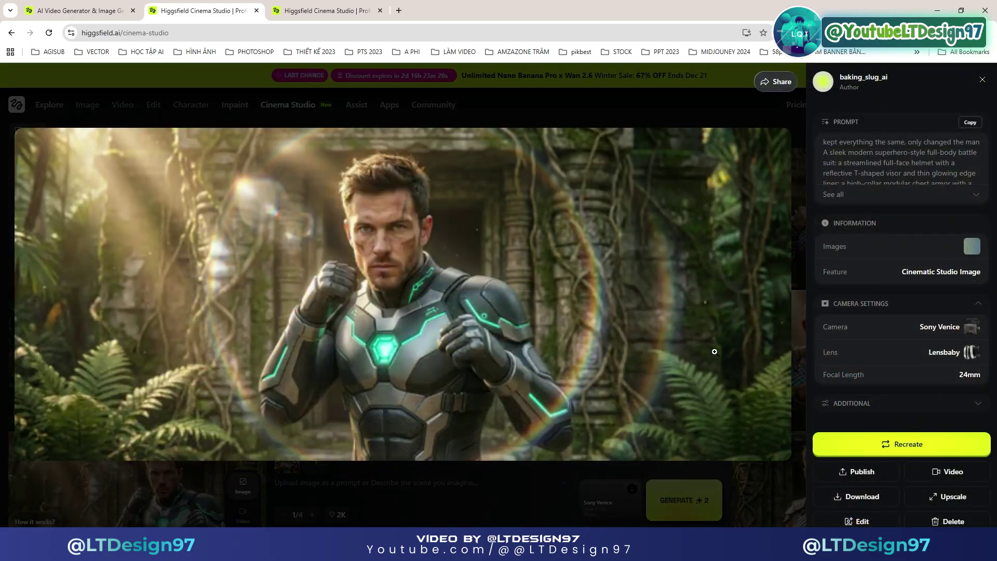
{"action": "left_click", "coordinate": [981, 79]}
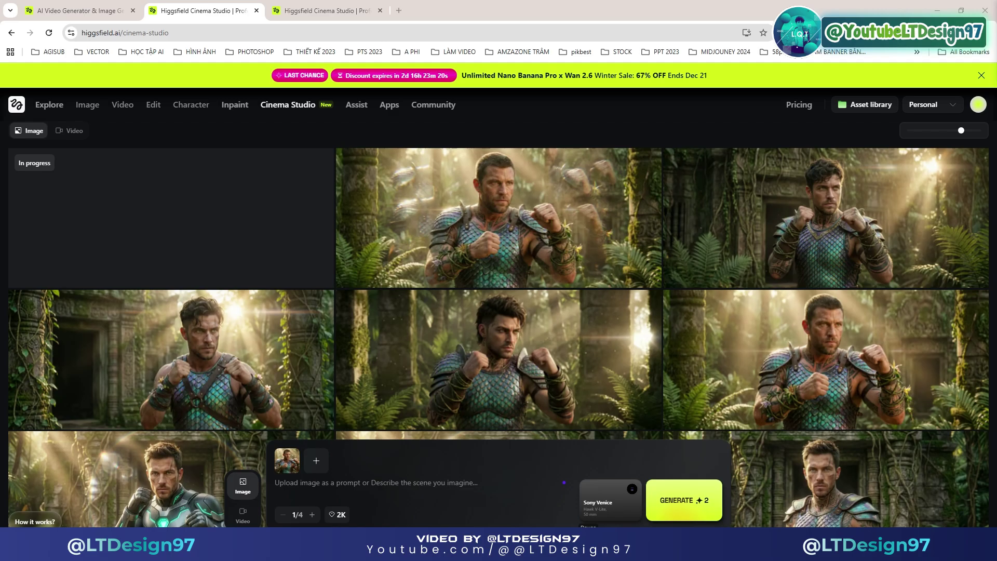
{"action": "left_click", "coordinate": [520, 223]}
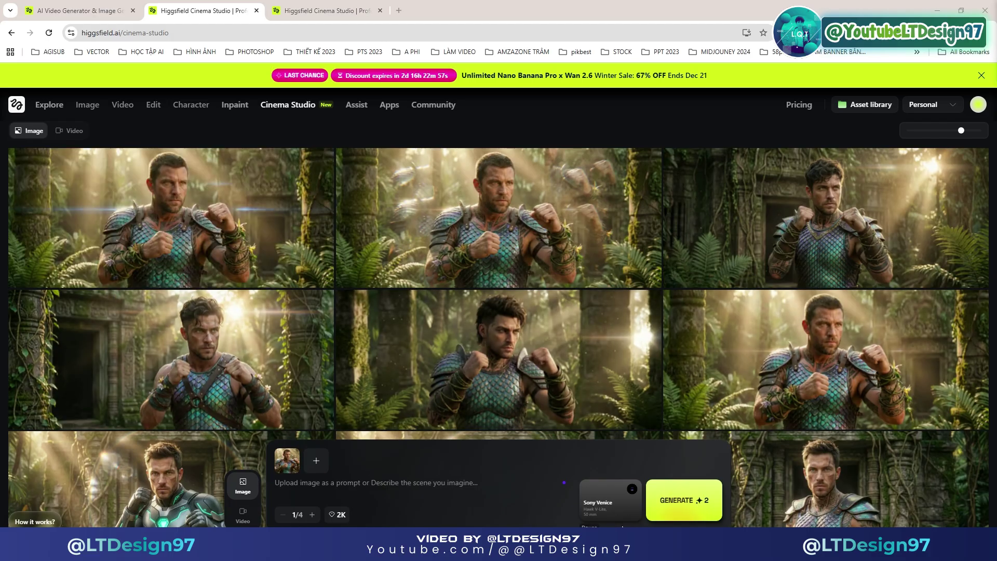
{"action": "left_click", "coordinate": [786, 371]}
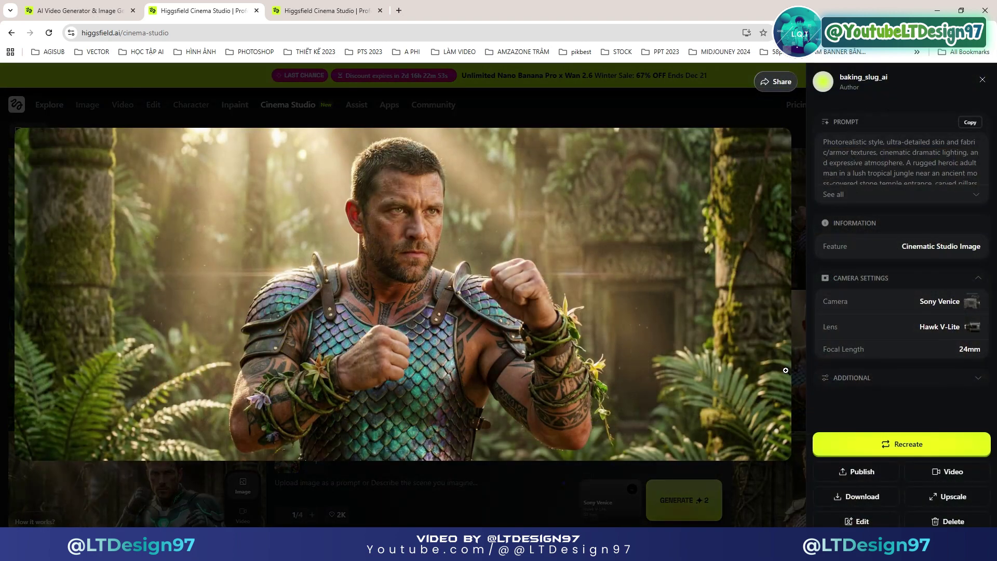
{"action": "left_click", "coordinate": [981, 85]}
{"action": "left_click", "coordinate": [565, 204]}
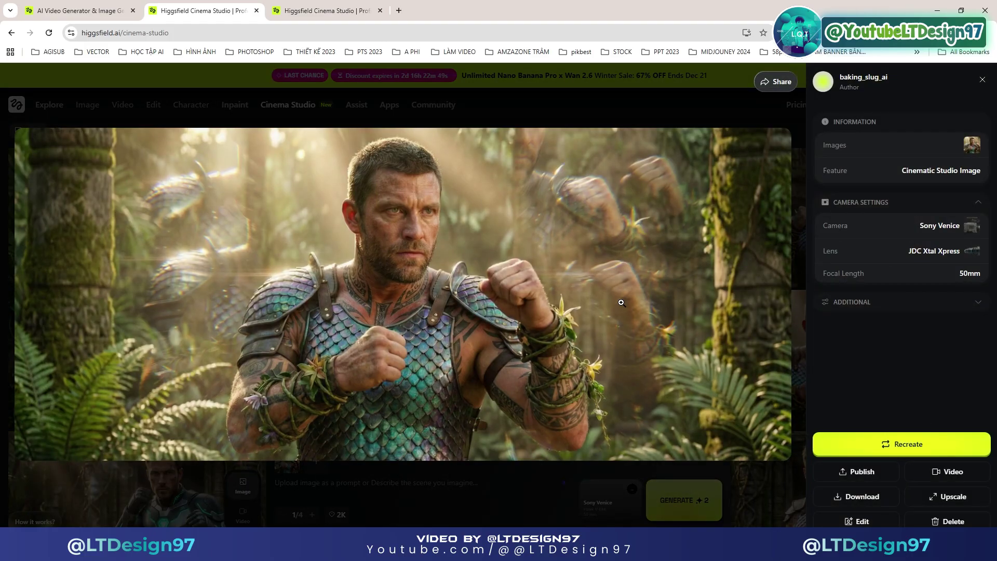
{"action": "left_click", "coordinate": [981, 80]}
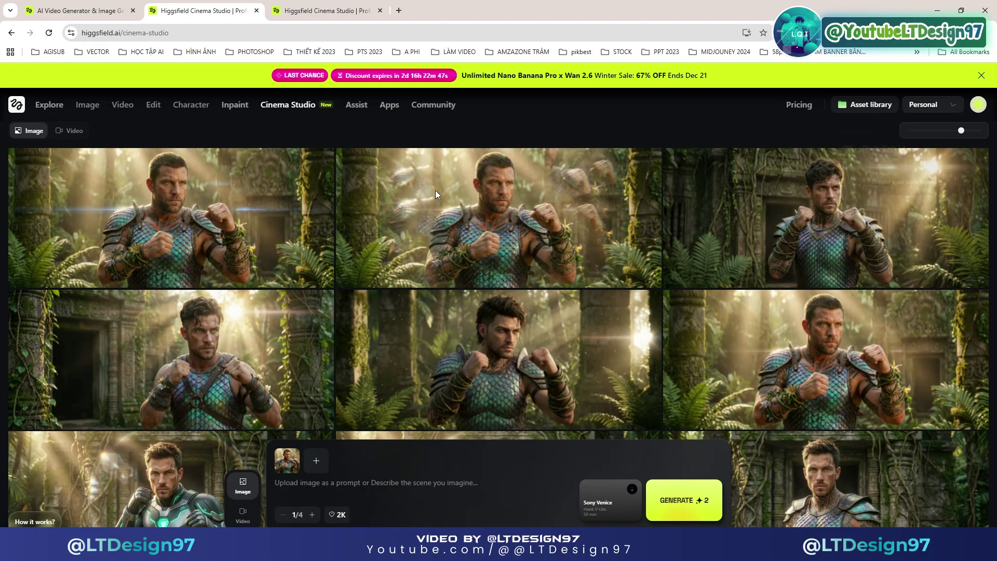
{"action": "left_click", "coordinate": [144, 244]}
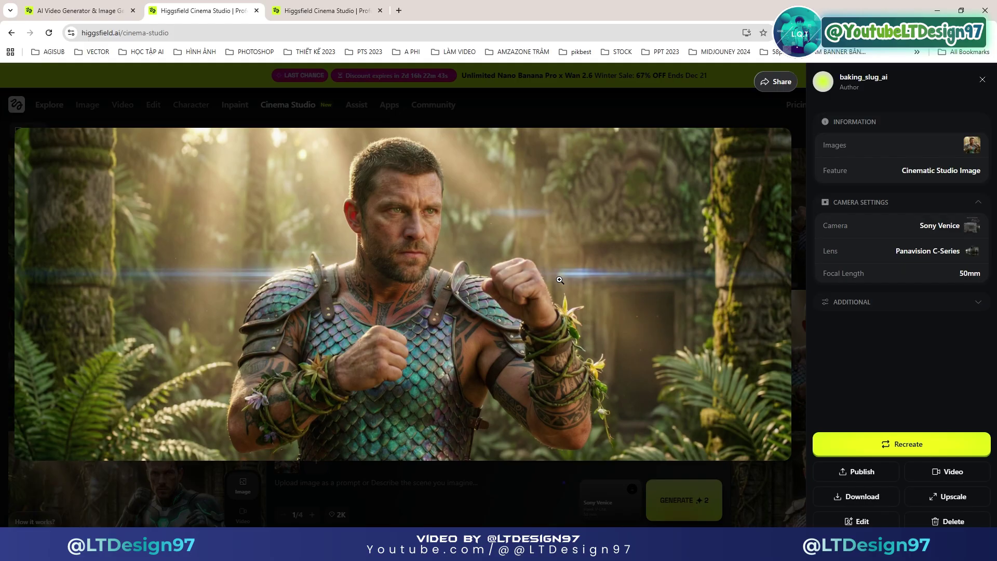
{"action": "left_click", "coordinate": [981, 81]}
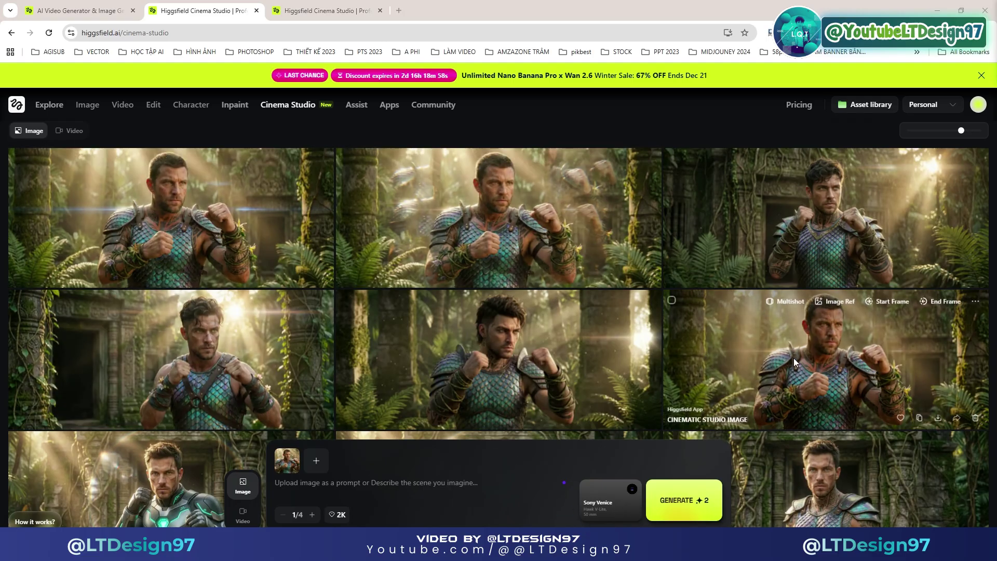
Step: Compare the Panavision C-Series variation with the original short-haired warrior image at full size, including their lens and focal length
{"action": "left_click", "coordinate": [155, 229]}
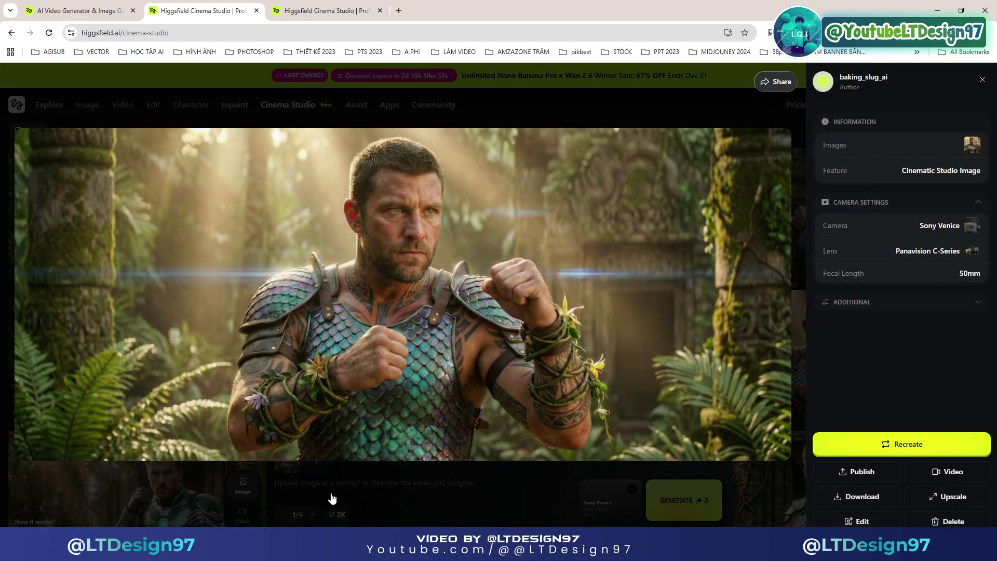
{"action": "left_click", "coordinate": [332, 499]}
{"action": "left_click", "coordinate": [905, 350]}
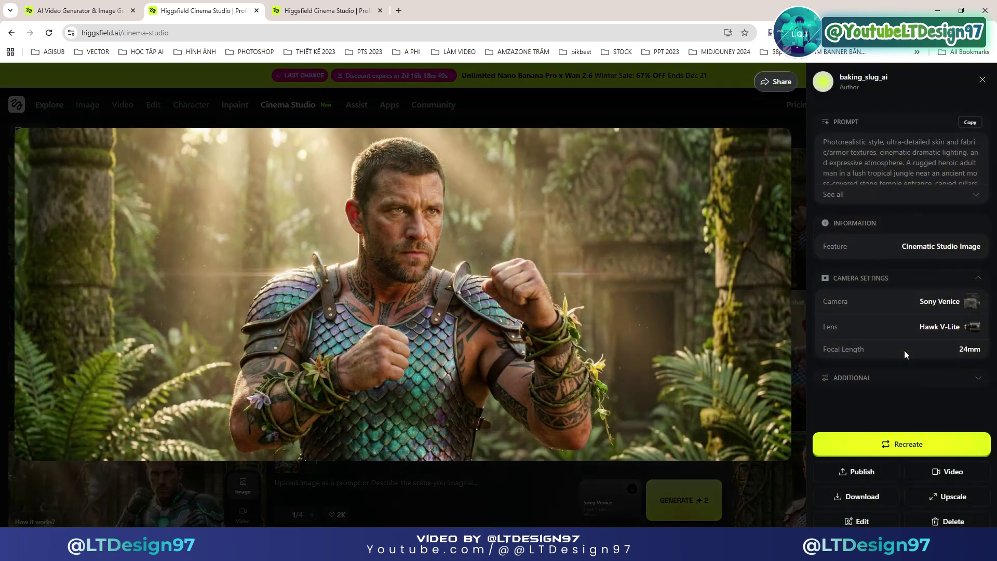
{"action": "left_click", "coordinate": [445, 488]}
{"action": "left_click", "coordinate": [169, 226]}
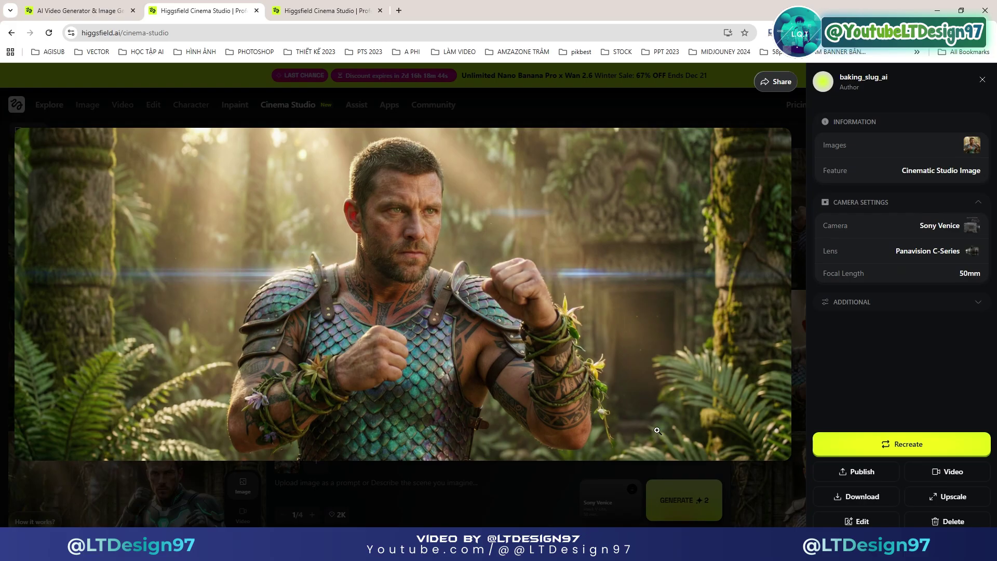
{"action": "left_click", "coordinate": [982, 79]}
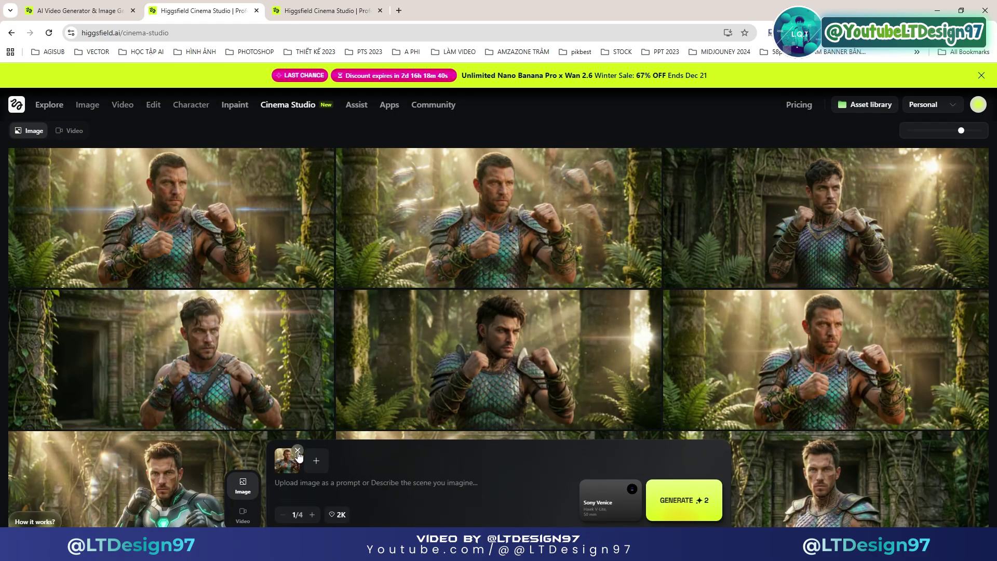
Step: Remove the attached warrior reference from the image prompt and look at the video generation mode
{"action": "left_click", "coordinate": [298, 451]}
{"action": "left_click", "coordinate": [245, 521]}
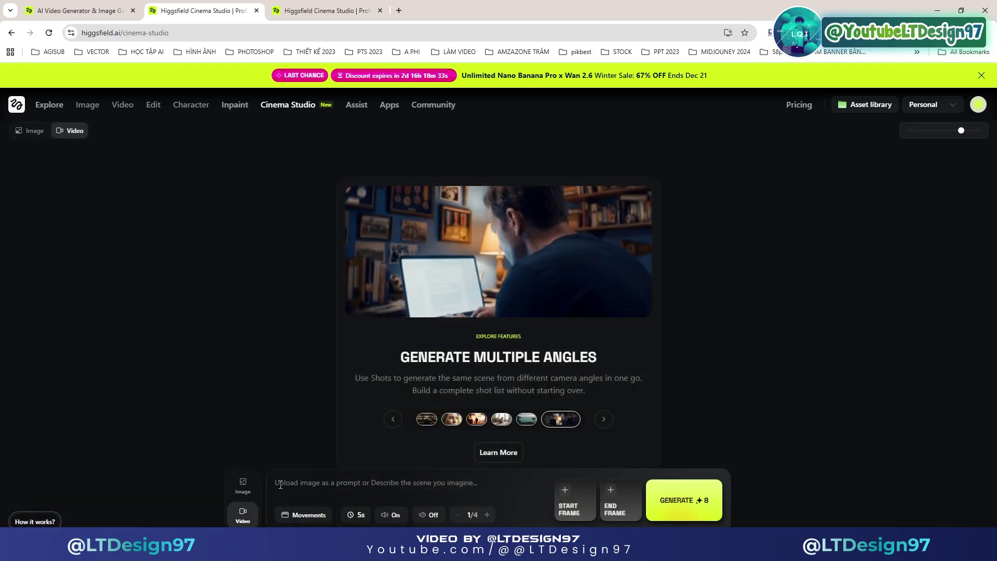
{"action": "left_click", "coordinate": [280, 484]}
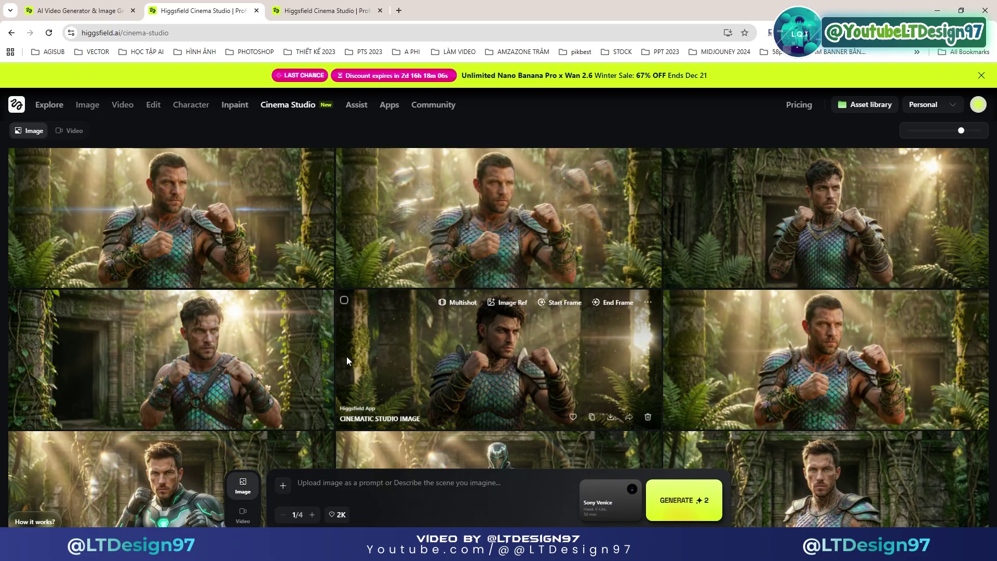
Step: Switch to video generation and attach the third favorite image as the start frame
{"action": "left_click", "coordinate": [242, 519]}
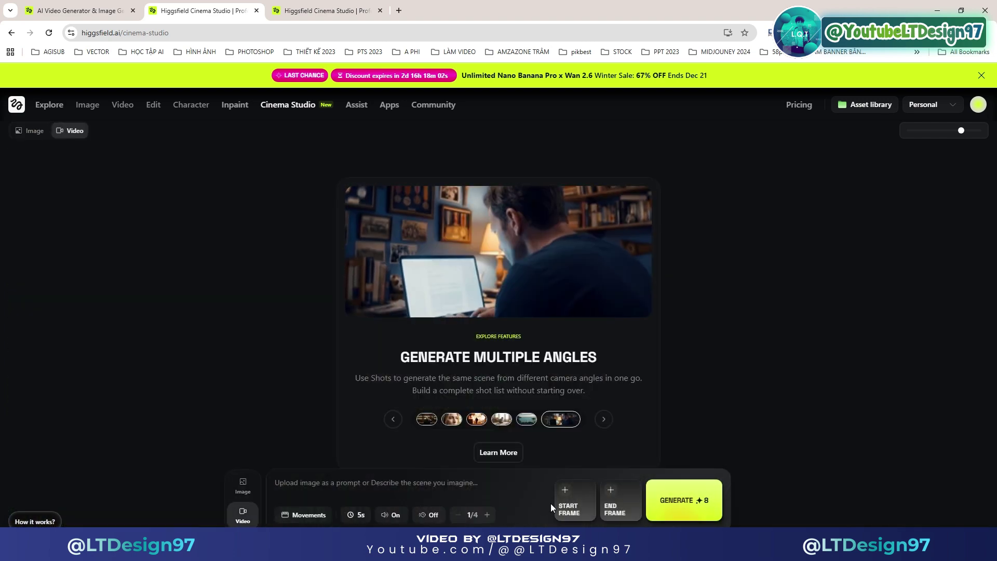
{"action": "left_click", "coordinate": [574, 500]}
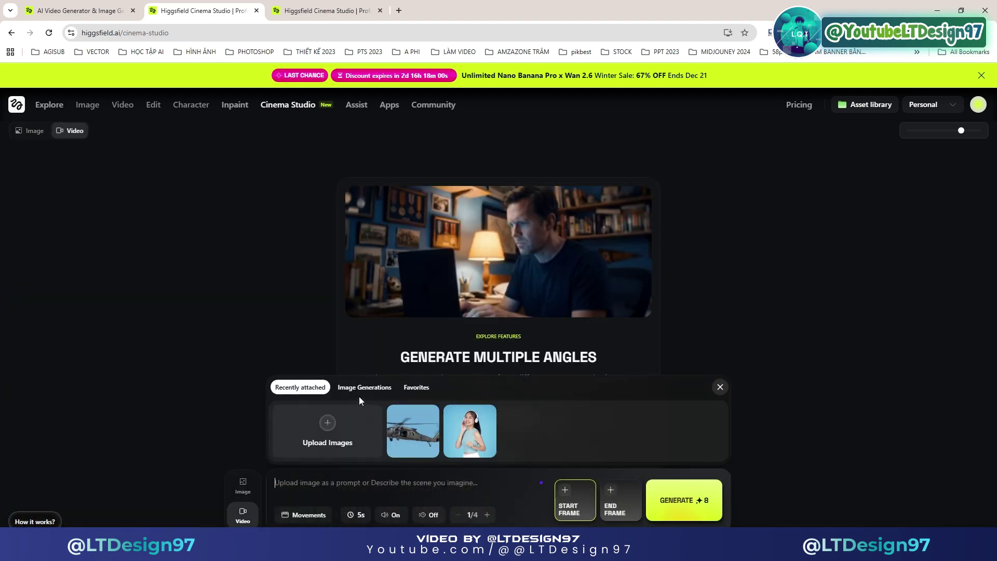
{"action": "left_click", "coordinate": [420, 386]}
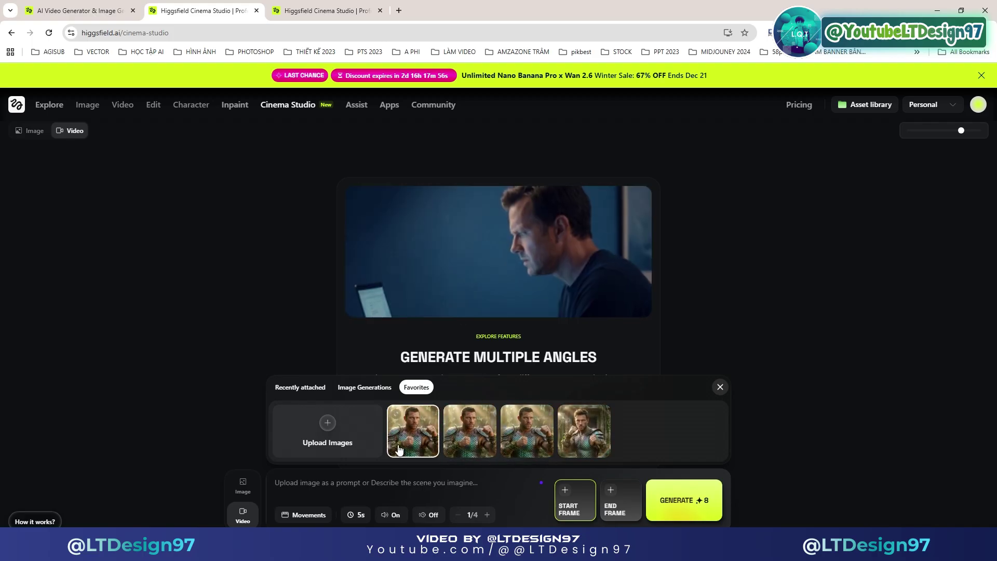
{"action": "left_click", "coordinate": [512, 439]}
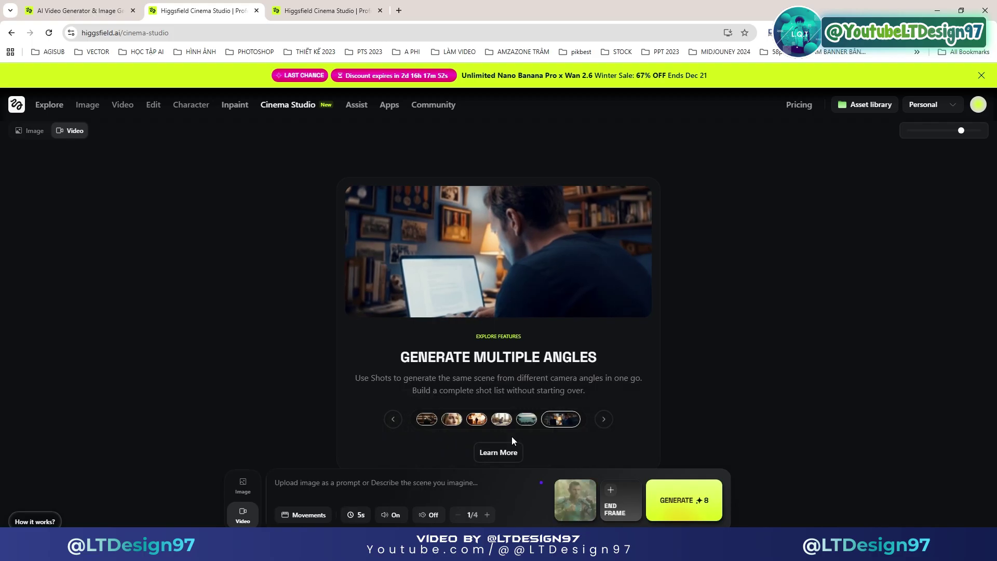
Step: Paste the photorealistic jungle hero prompt with English dialogue and generate a video using the Orbit around camera movement
{"action": "right_click", "coordinate": [366, 481]}
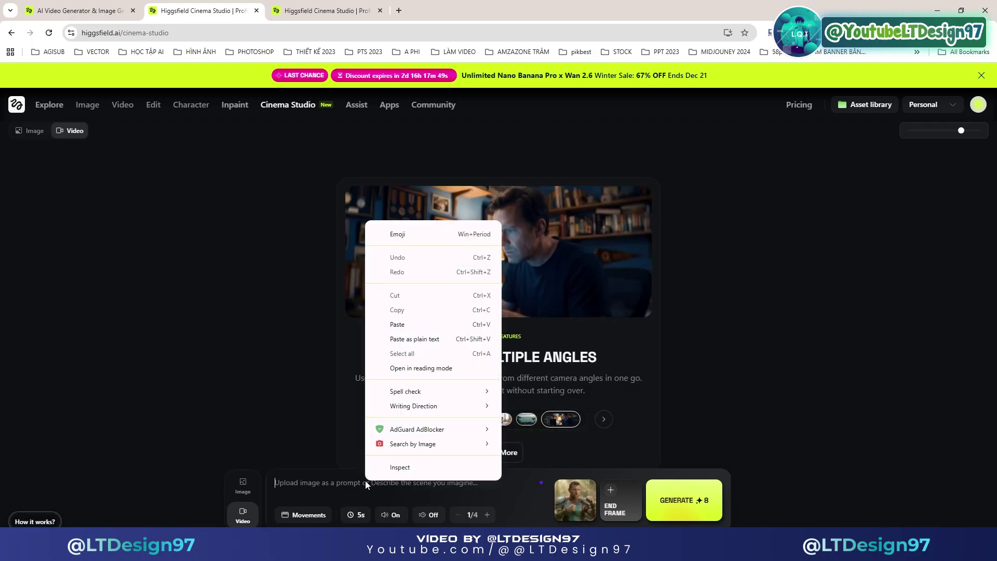
{"action": "left_click", "coordinate": [389, 324]}
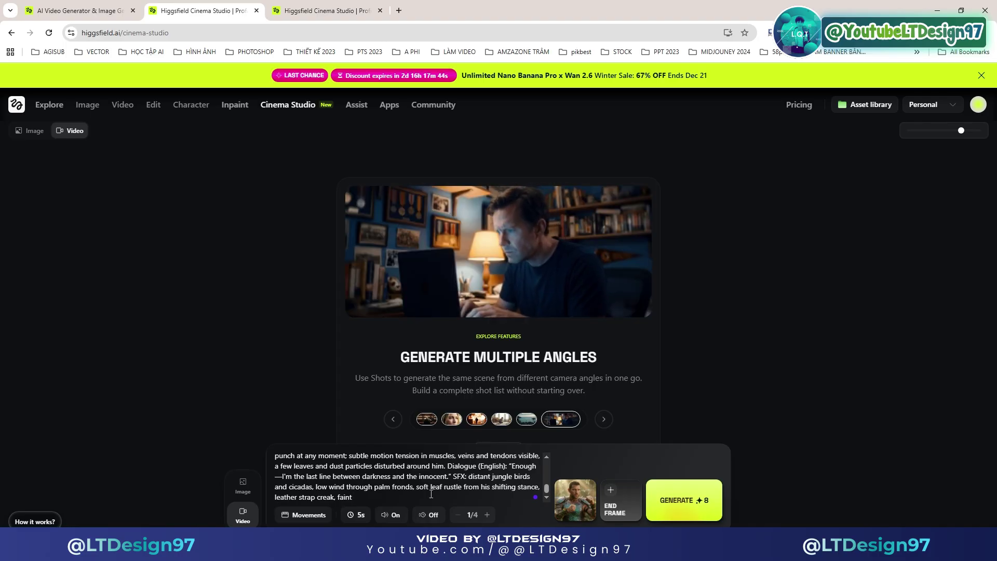
{"action": "left_click", "coordinate": [307, 515]}
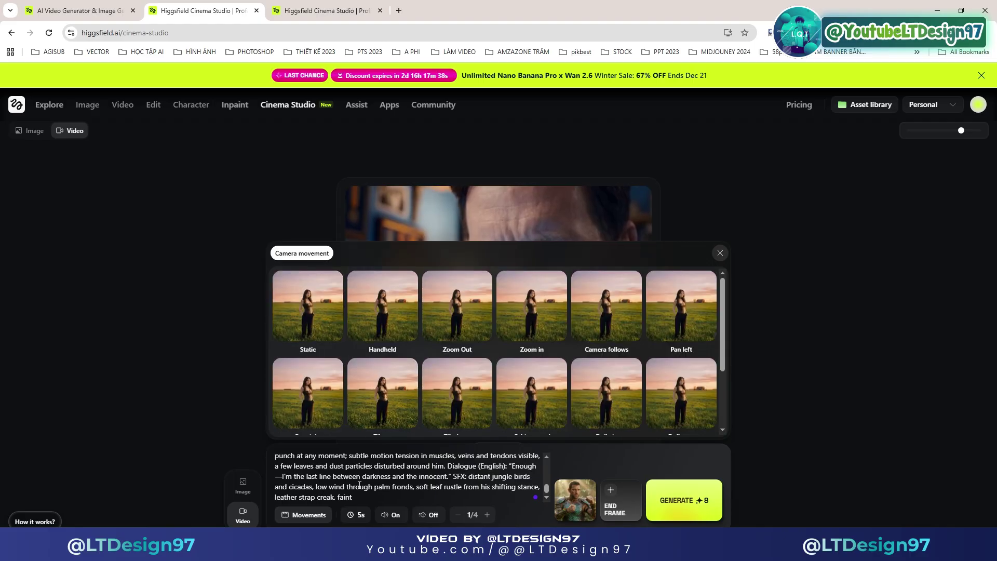
{"action": "scroll", "coordinate": [359, 484], "scroll_direction": "up", "scroll_amount": 10}
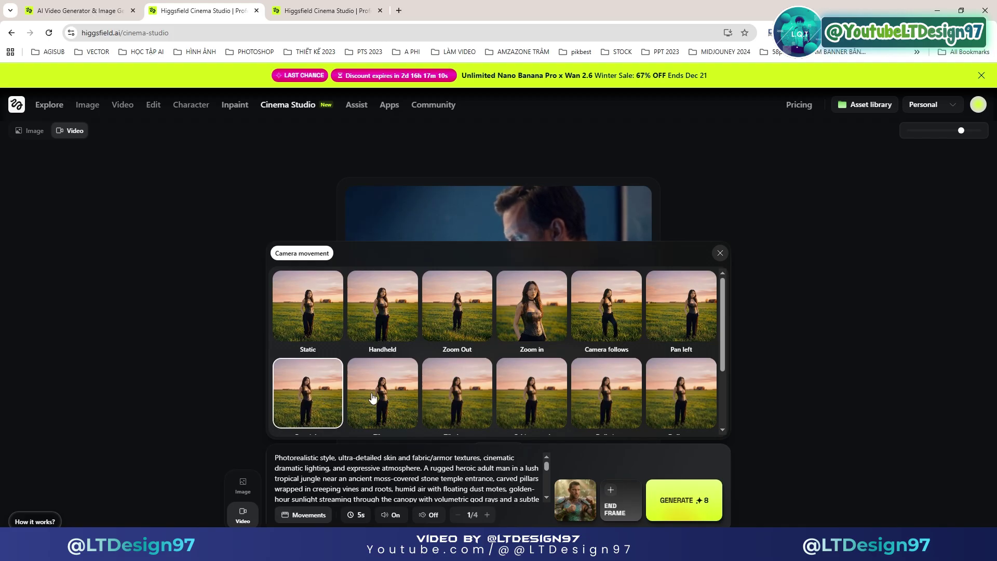
{"action": "scroll", "coordinate": [391, 390], "scroll_direction": "down", "scroll_amount": 3}
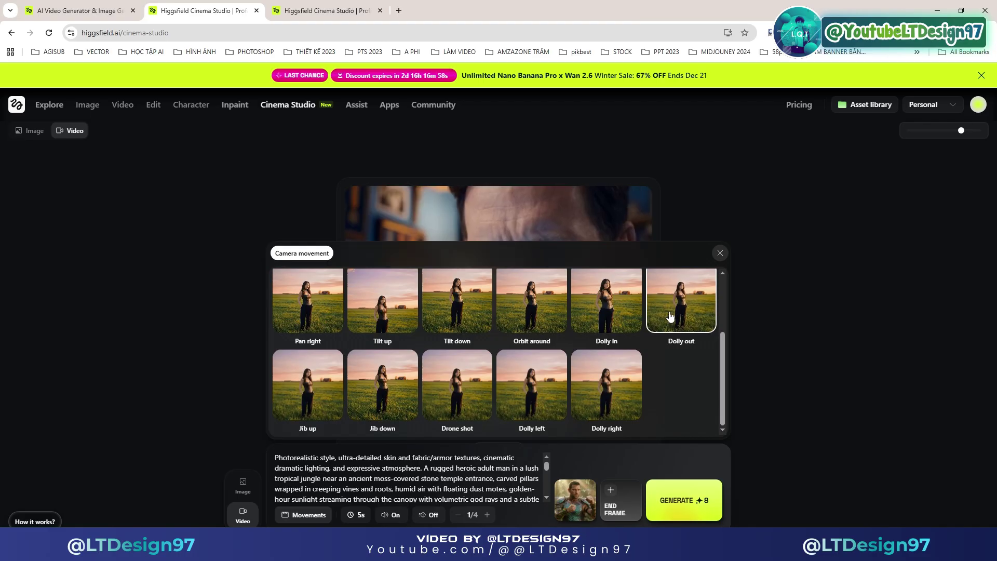
{"action": "left_click", "coordinate": [524, 319]}
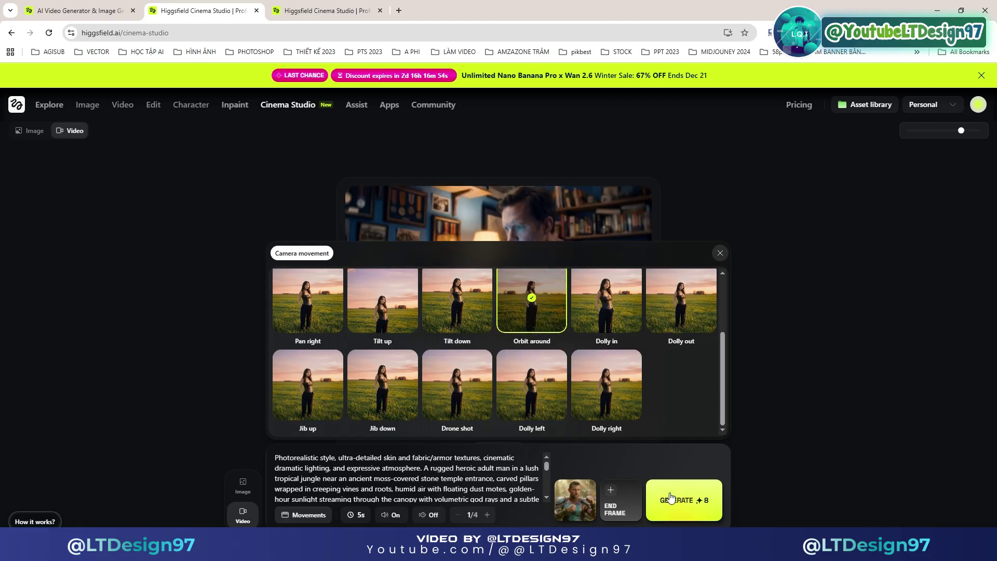
{"action": "left_click", "coordinate": [698, 503]}
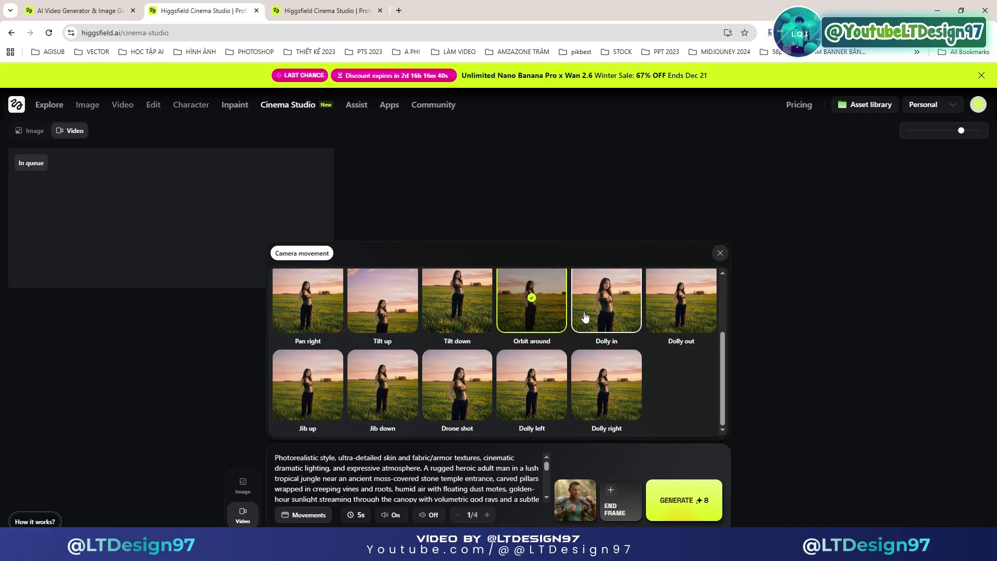
Step: Change the camera movement to Dolly in and request a second video from the same prompt and start frame
{"action": "left_click", "coordinate": [613, 316]}
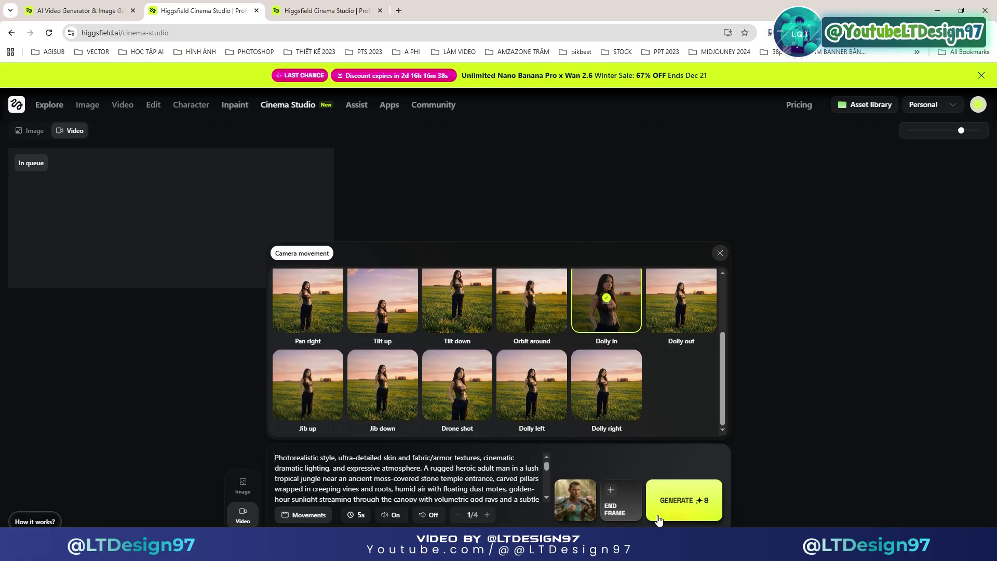
{"action": "left_click", "coordinate": [689, 499]}
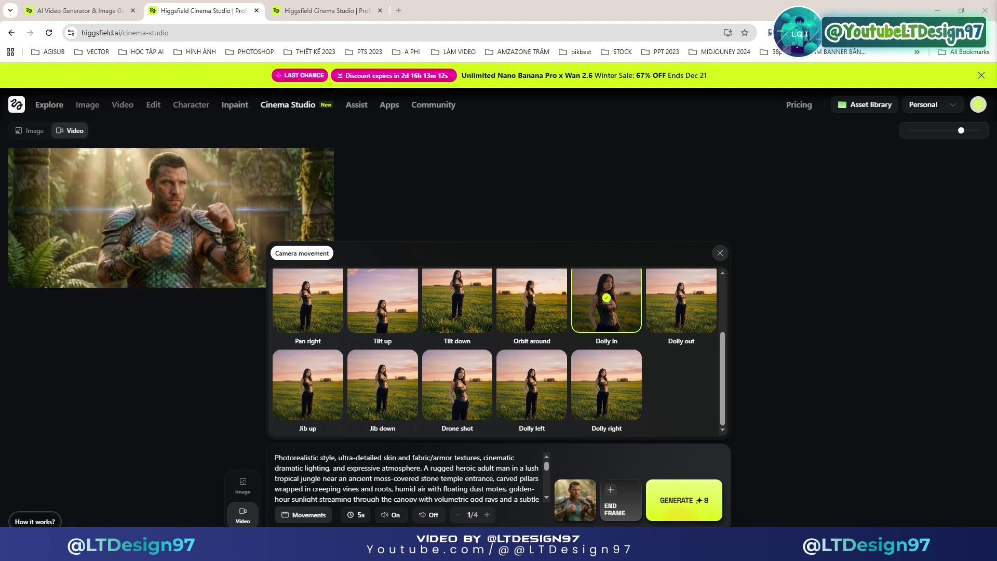
Step: Watch the Orbit around video at full size, then return to the video gallery
{"action": "left_click", "coordinate": [188, 233]}
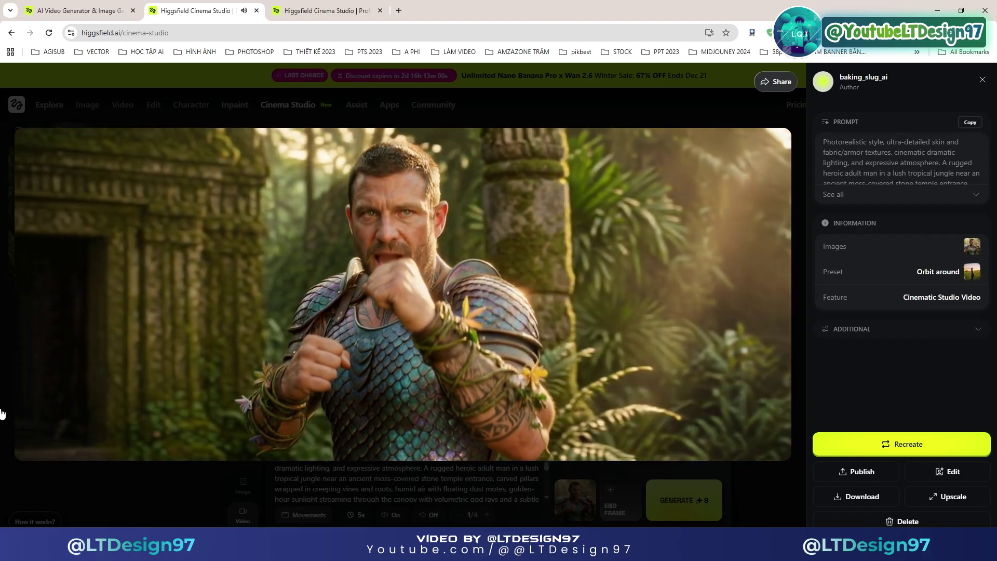
{"action": "mouse_move", "coordinate": [46, 450]}
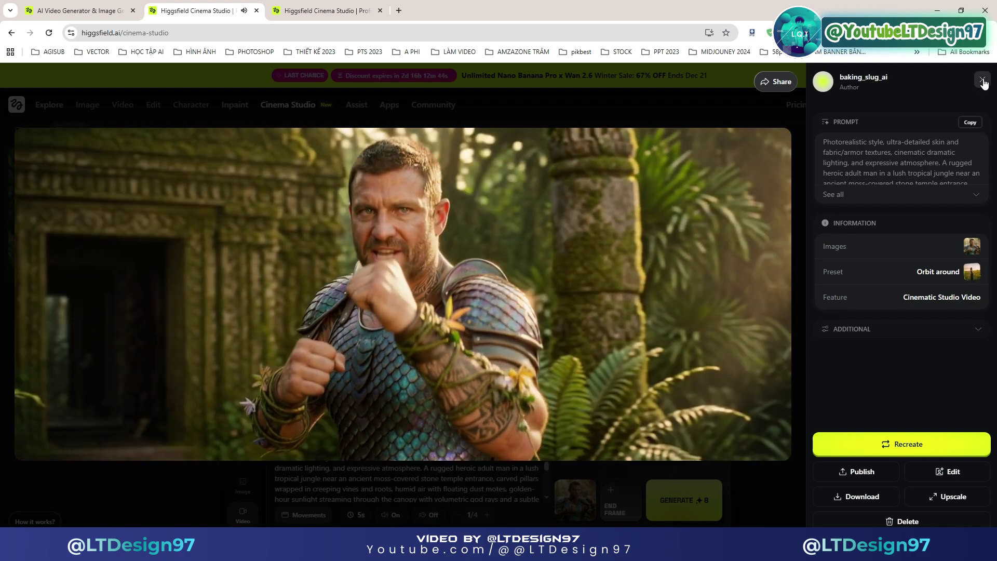
{"action": "left_click", "coordinate": [982, 81]}
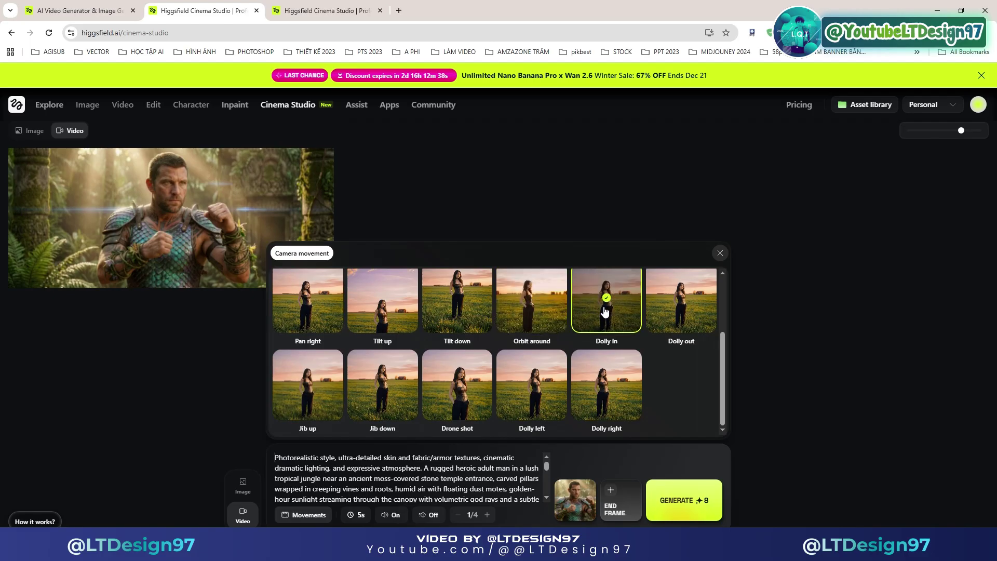
Step: Generate the video with the Dolly in movement and watch the finished clip at full size
{"action": "left_click", "coordinate": [694, 508]}
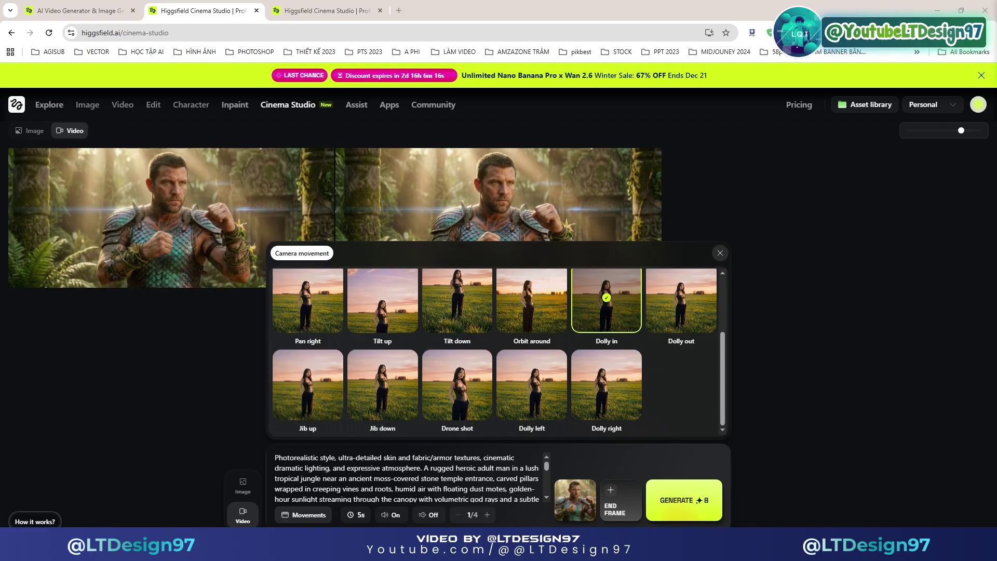
{"action": "left_click", "coordinate": [136, 209]}
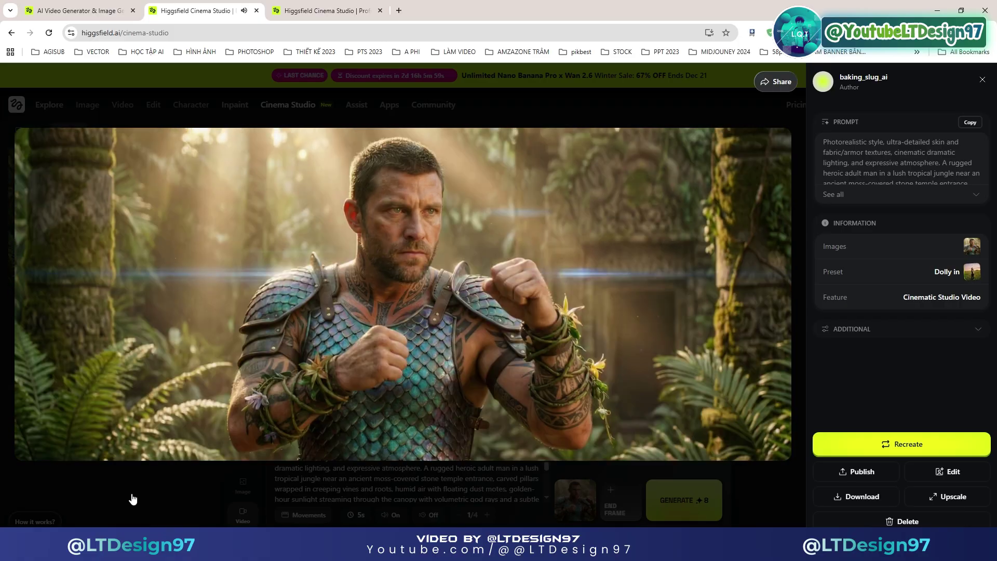
{"action": "left_click", "coordinate": [182, 471]}
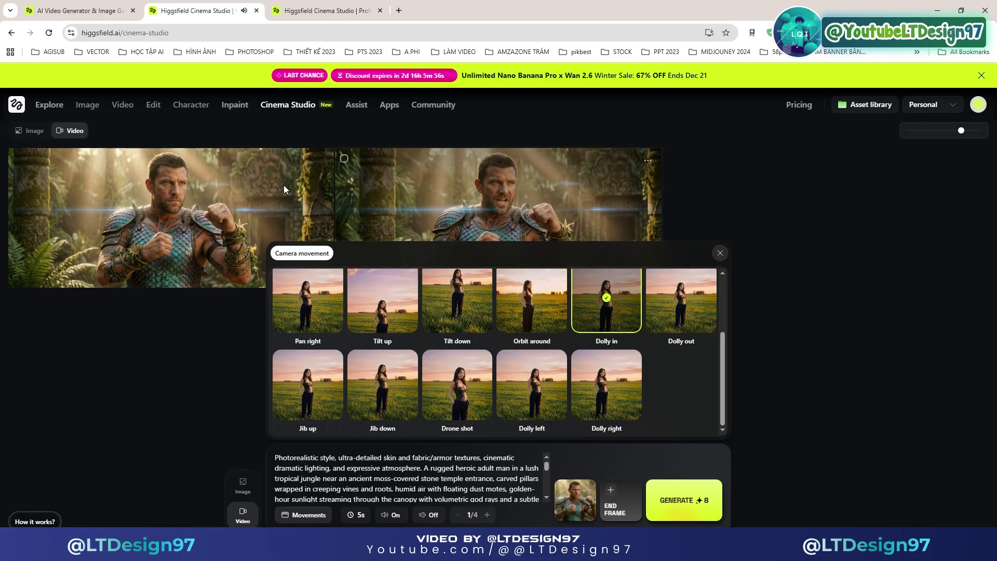
{"action": "mouse_move", "coordinate": [192, 234]}
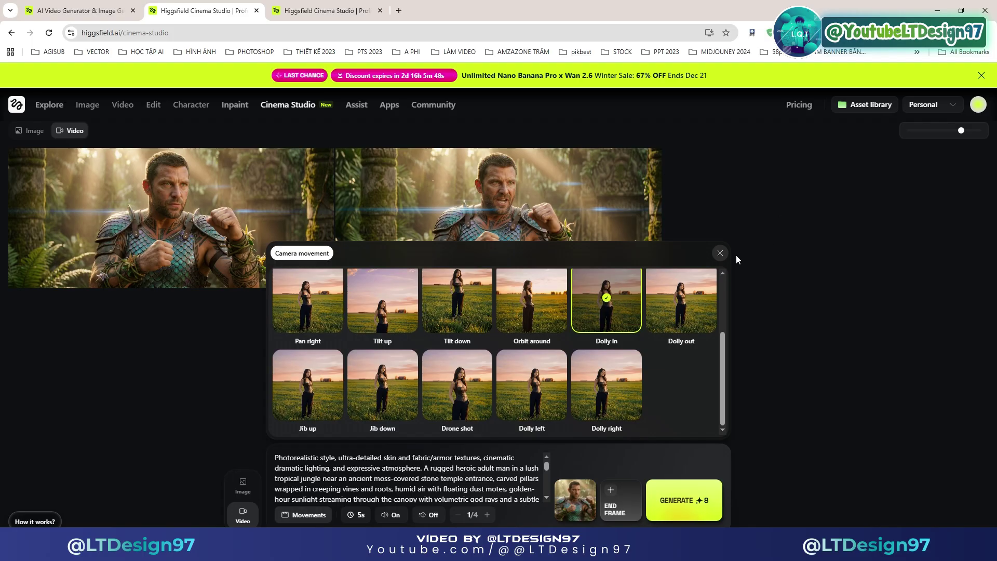
Step: Dismiss the camera movement choices, switch to image generation and attach the third favorite image as the reference
{"action": "left_click", "coordinate": [721, 254]}
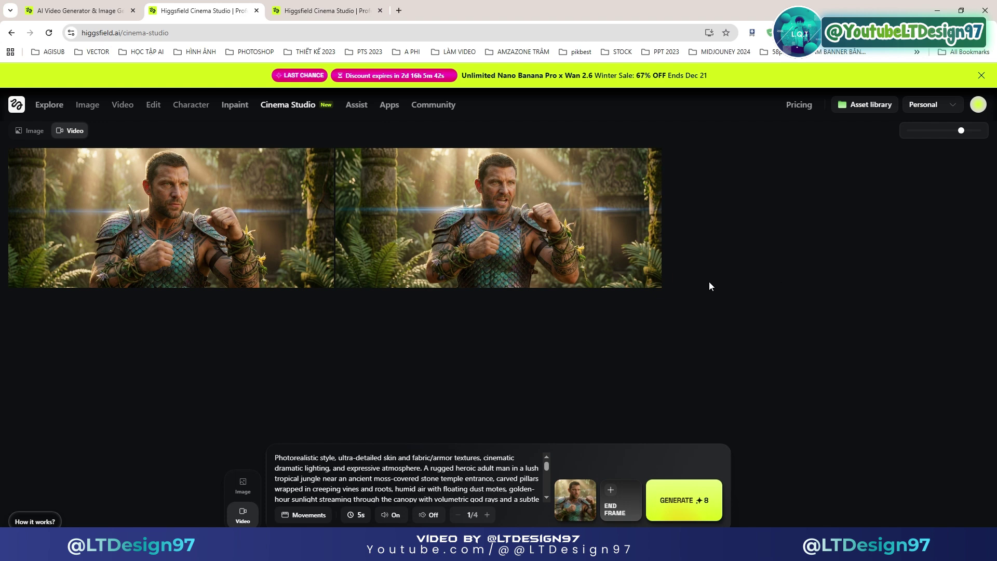
{"action": "left_click", "coordinate": [36, 130]}
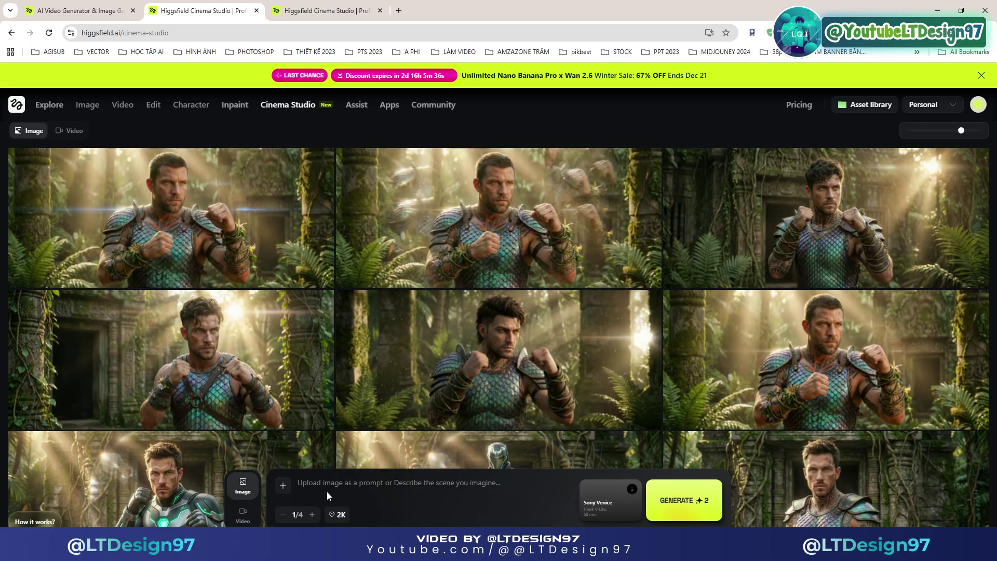
{"action": "left_click", "coordinate": [283, 486]}
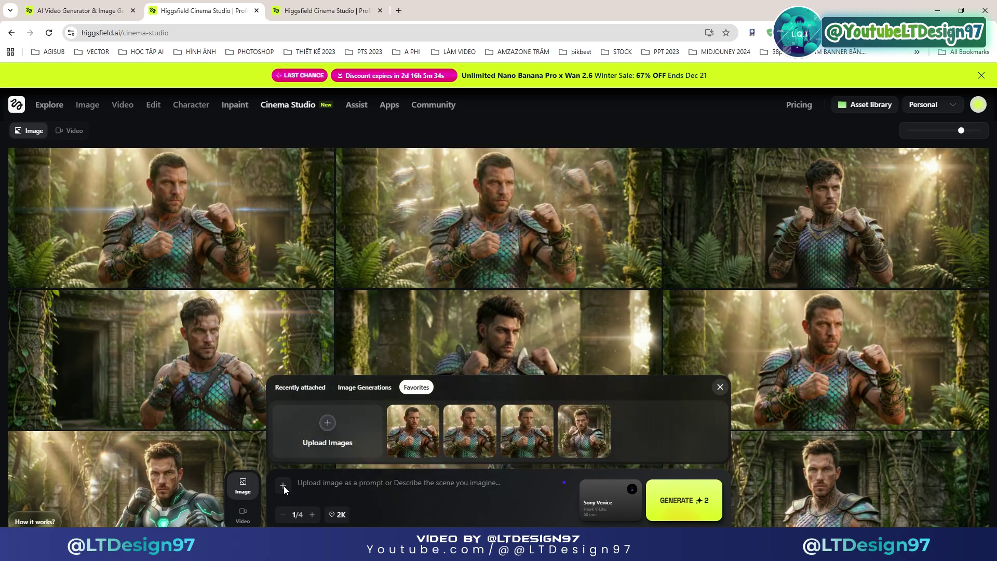
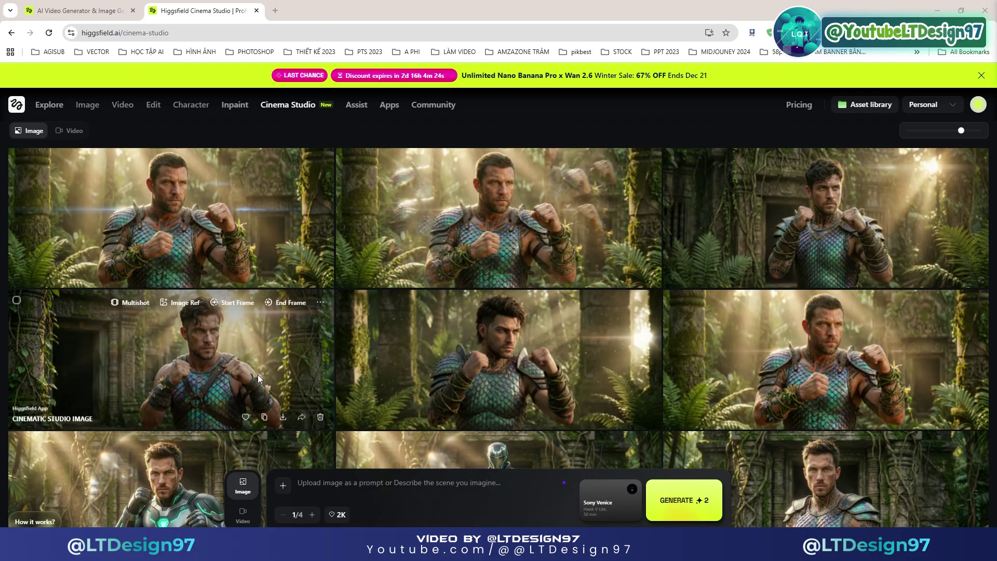
{"action": "left_click", "coordinate": [283, 485]}
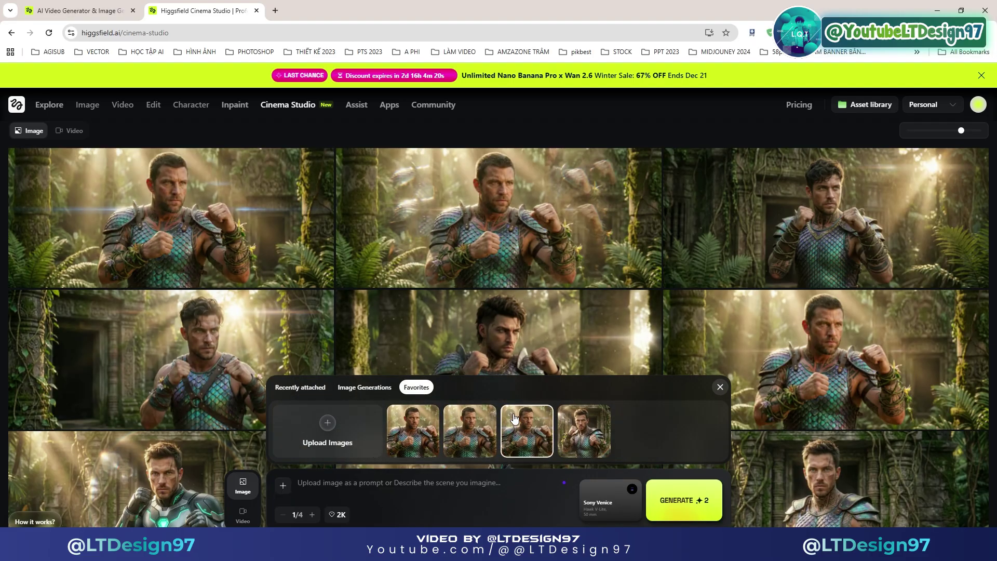
{"action": "left_click", "coordinate": [532, 436]}
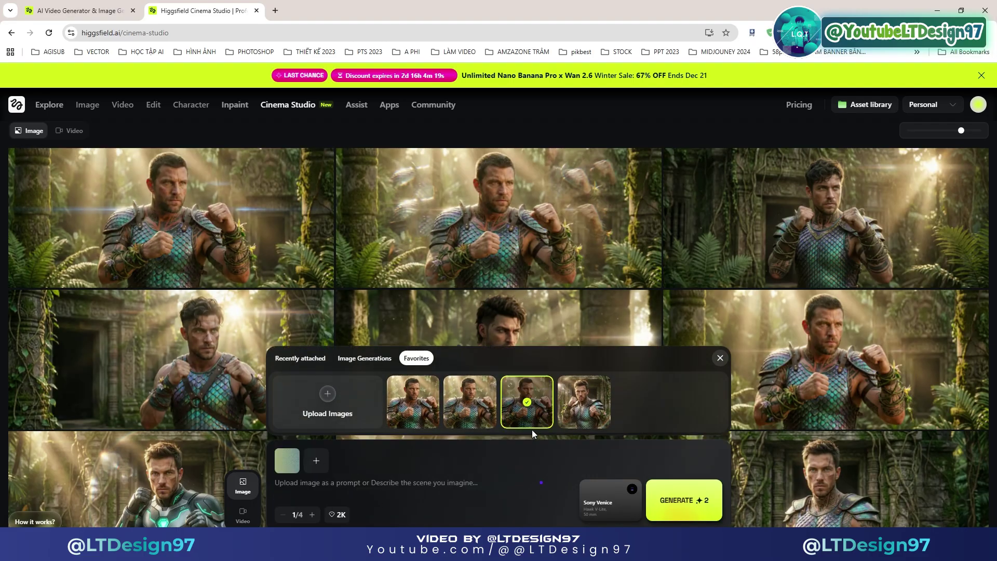
{"action": "left_click", "coordinate": [381, 482]}
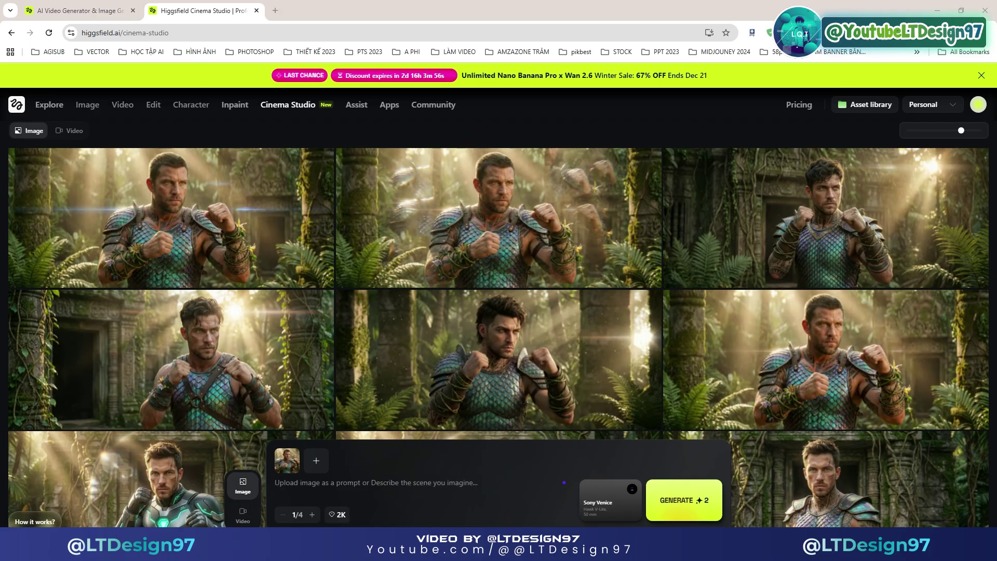
Step: Paste the image prompt that keeps everything the same and only changes the man into a modern superhero-style full-body battle suit
{"action": "left_click", "coordinate": [458, 483]}
{"action": "right_click", "coordinate": [458, 482]}
{"action": "left_click", "coordinate": [492, 326]}
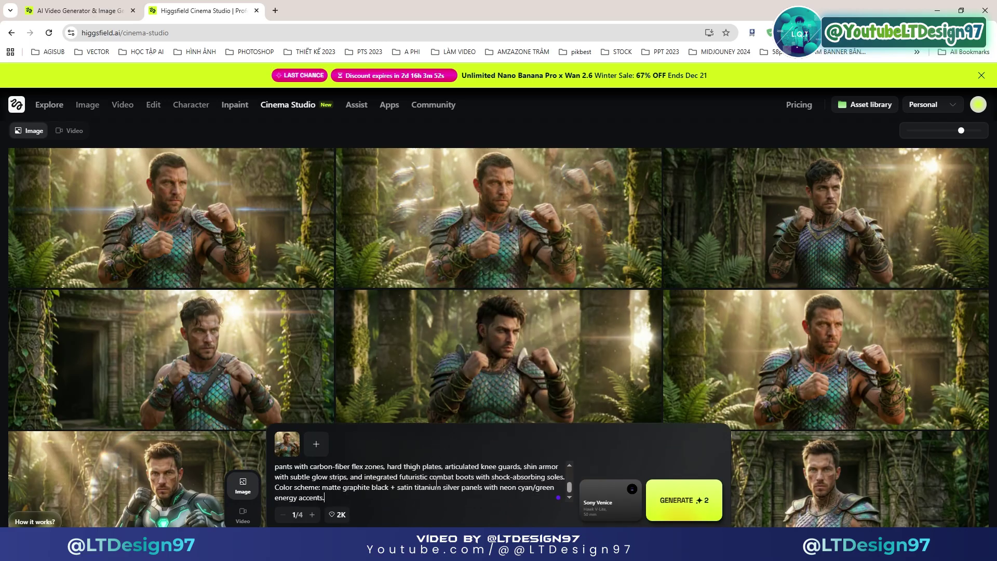
{"action": "scroll", "coordinate": [441, 481], "scroll_direction": "up", "scroll_amount": 5}
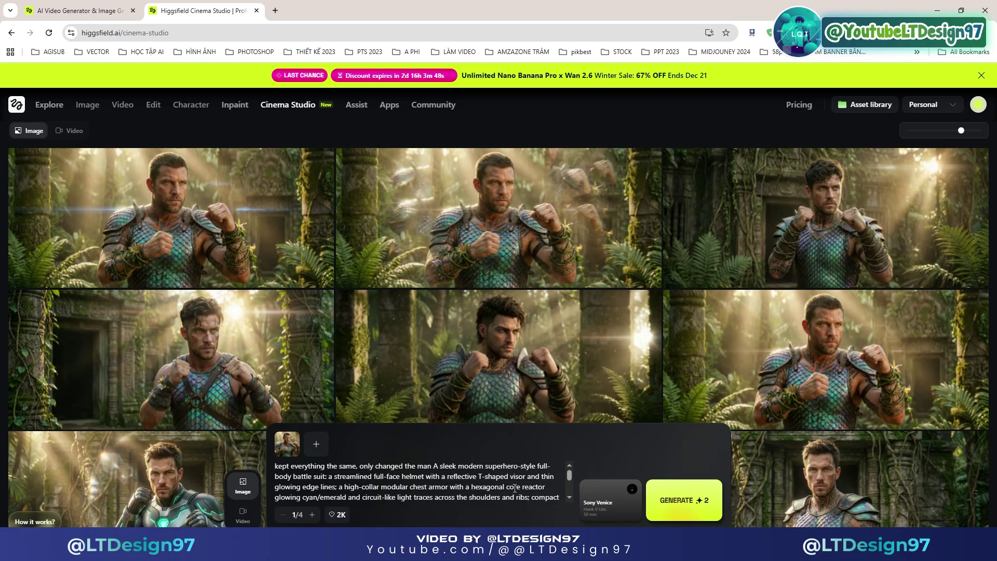
Step: Set the lens to Panavision C-Series and generate the battle-suit image twice
{"action": "left_click", "coordinate": [605, 496]}
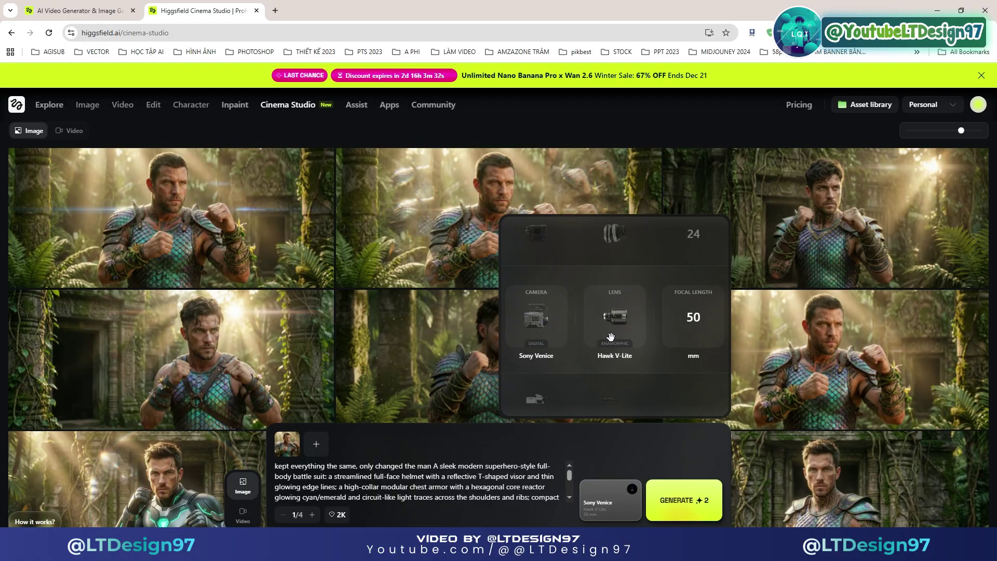
{"action": "scroll", "coordinate": [618, 328], "scroll_direction": "up", "scroll_amount": 1}
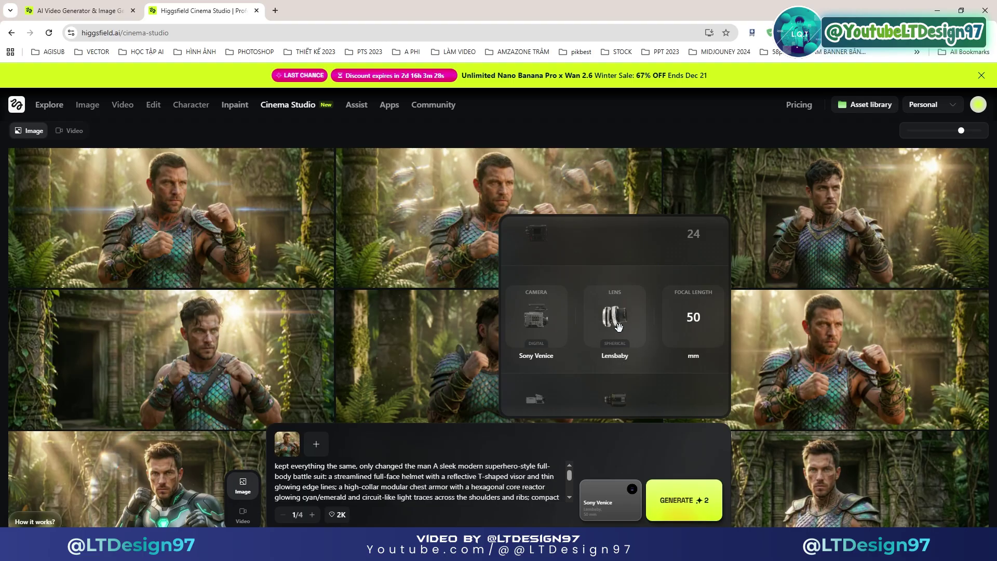
{"action": "scroll", "coordinate": [618, 327], "scroll_direction": "down", "scroll_amount": 2}
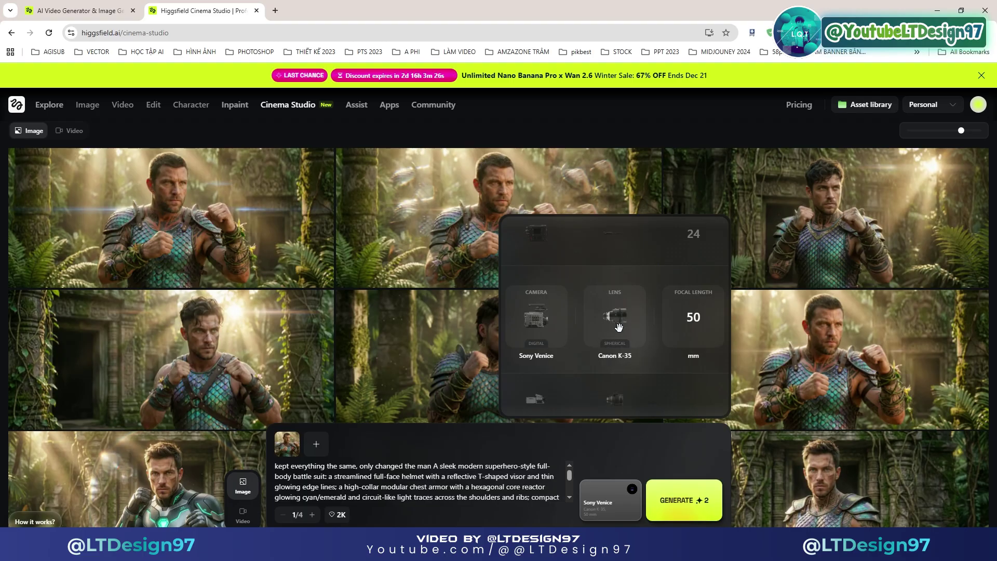
{"action": "scroll", "coordinate": [617, 327], "scroll_direction": "down", "scroll_amount": 1}
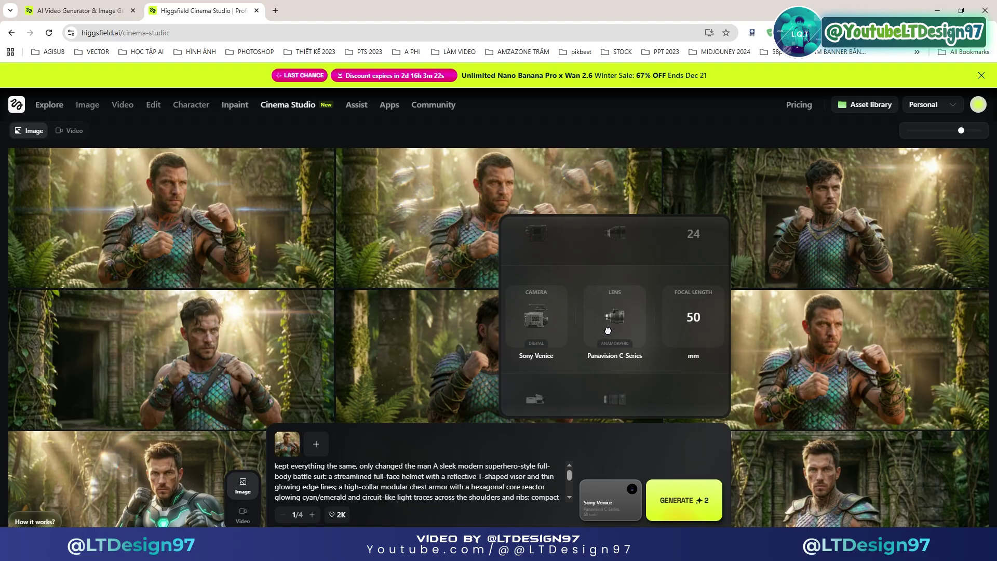
{"action": "left_click", "coordinate": [679, 500]}
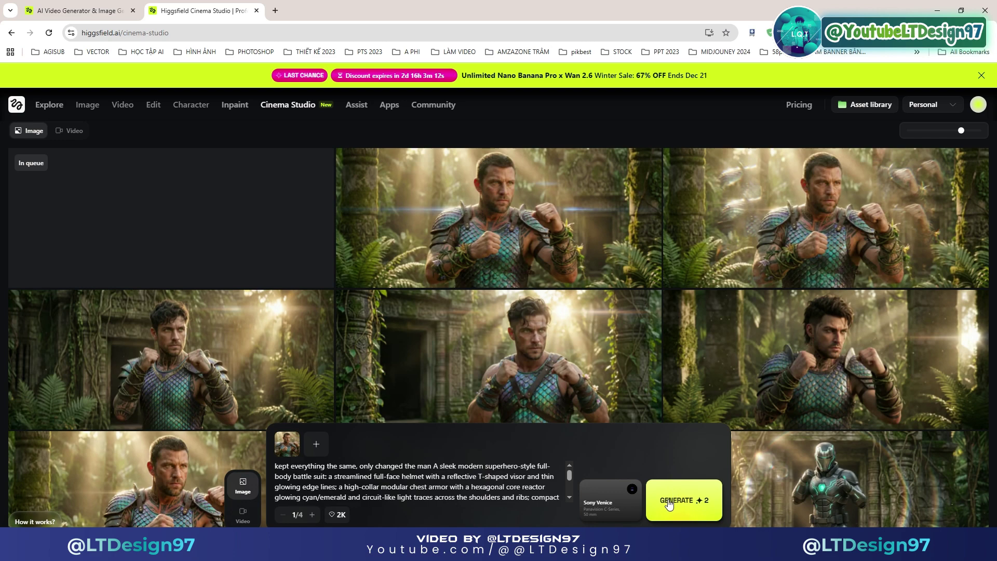
{"action": "left_click", "coordinate": [677, 502]}
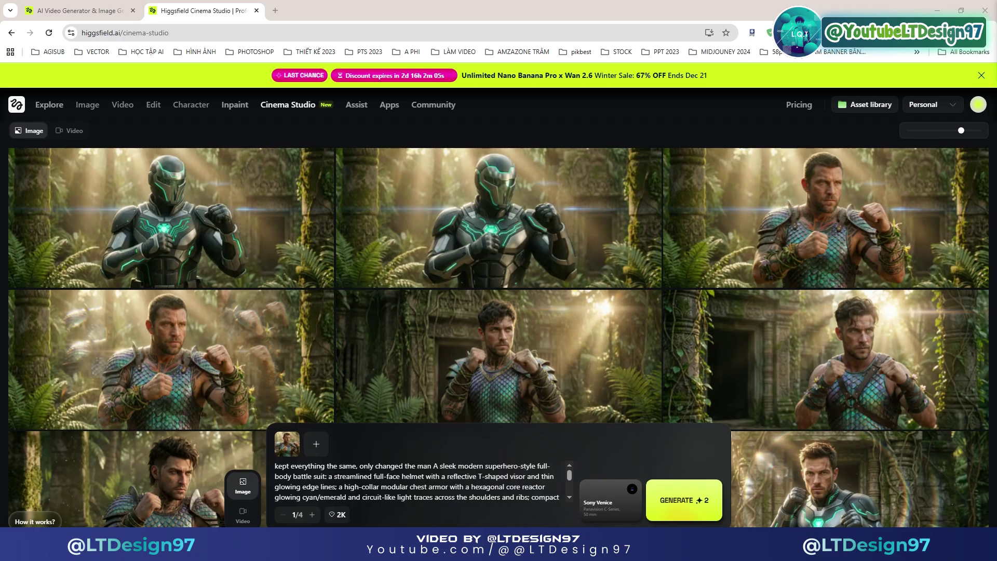
Step: Examine both new battle-suit images at full size with their camera settings
{"action": "left_click", "coordinate": [490, 207]}
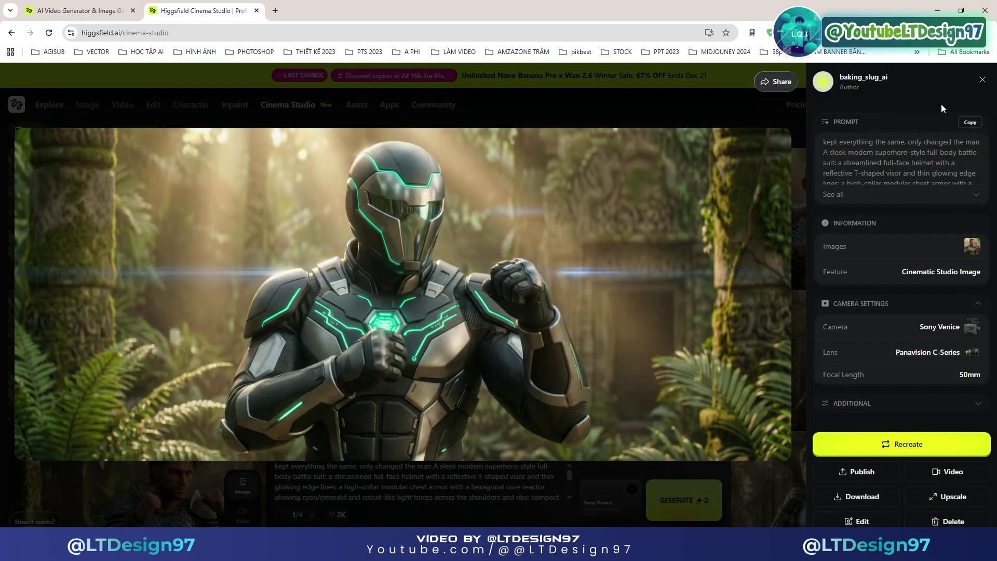
{"action": "left_click", "coordinate": [983, 83]}
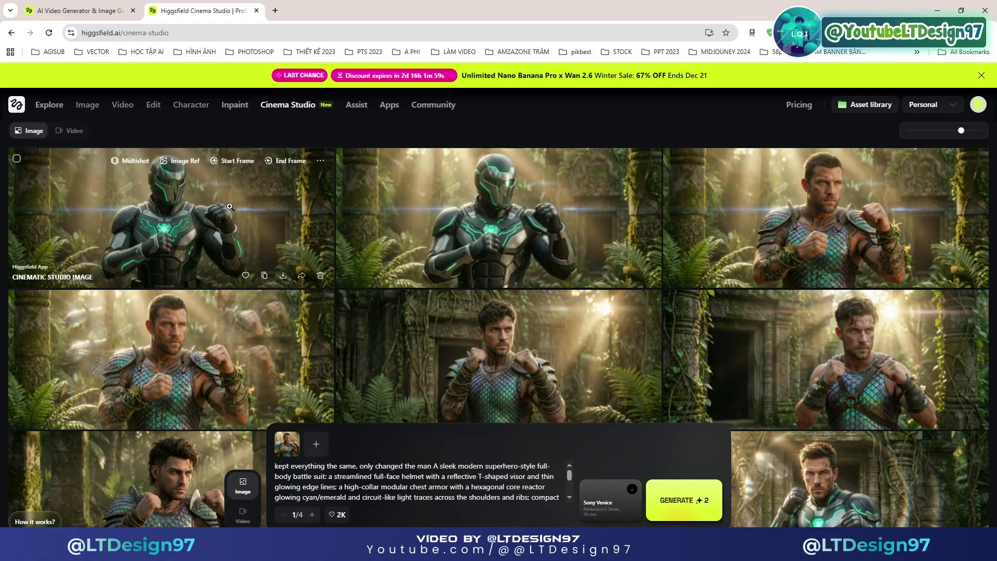
{"action": "left_click", "coordinate": [230, 207]}
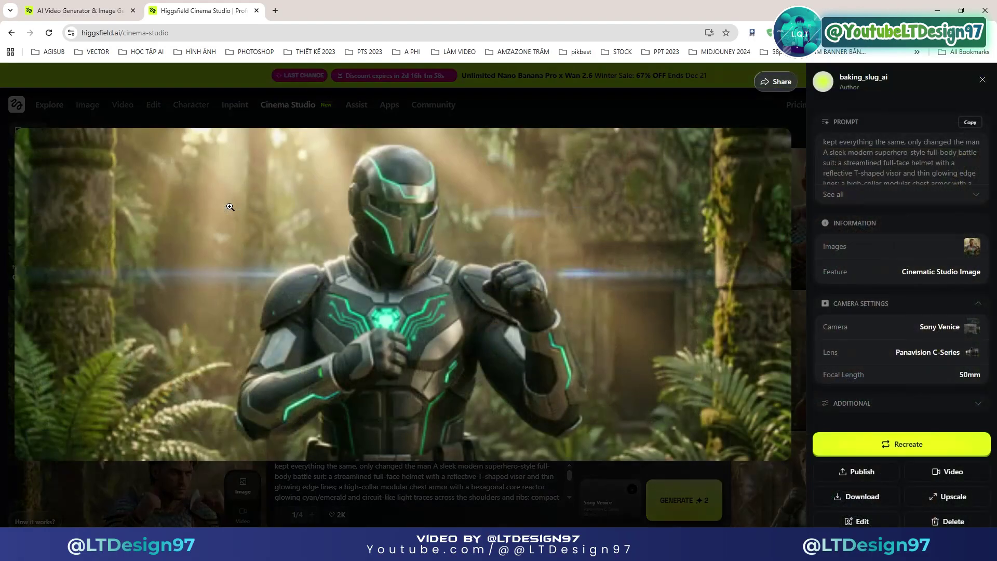
{"action": "left_click", "coordinate": [983, 83]}
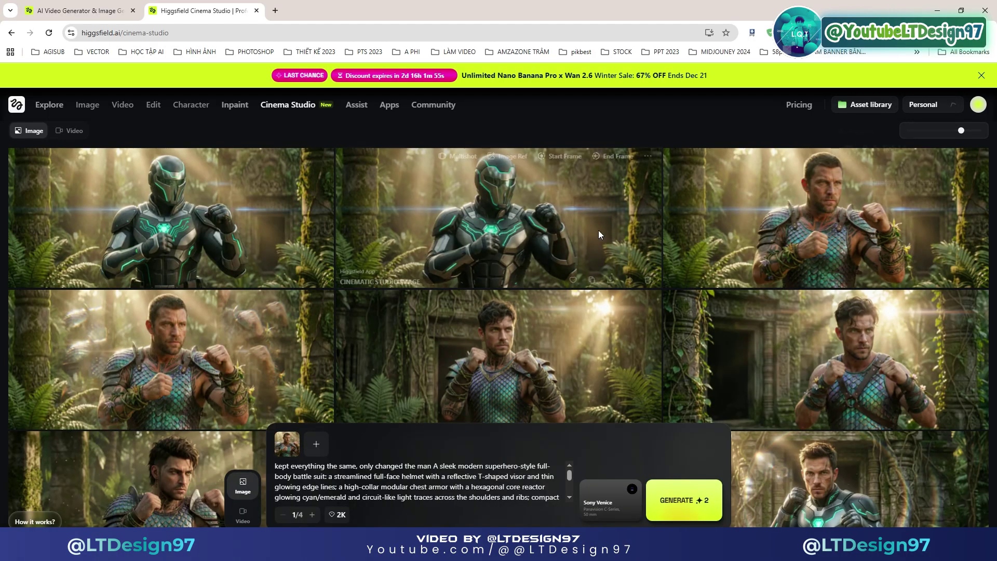
Step: Download the second battle-suit image and mark it as a favorite, clearing the old image prompt
{"action": "left_click", "coordinate": [610, 276]}
{"action": "left_click", "coordinate": [515, 493]}
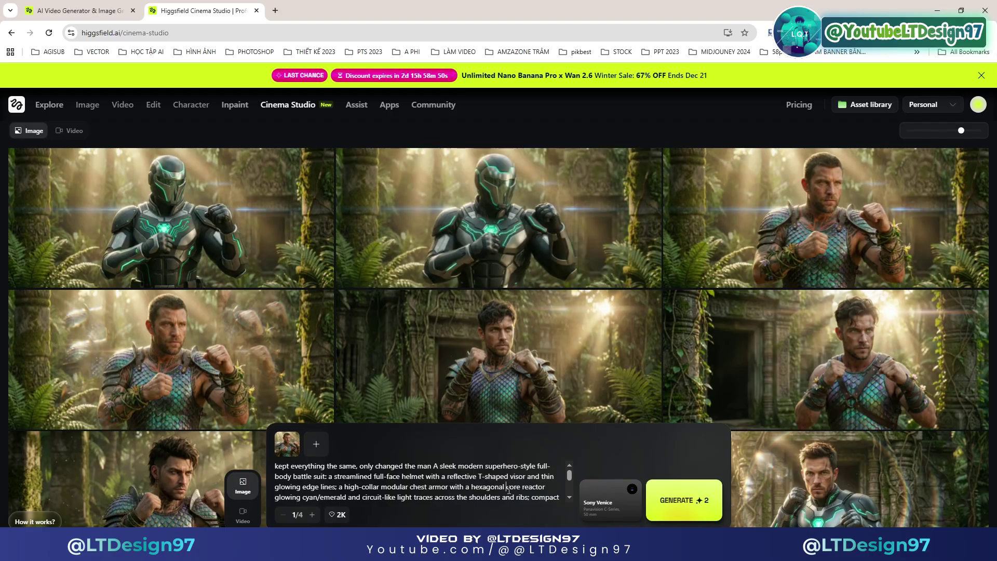
{"action": "key", "text": "ctrl+a"}
{"action": "key", "text": "BackSpace"}
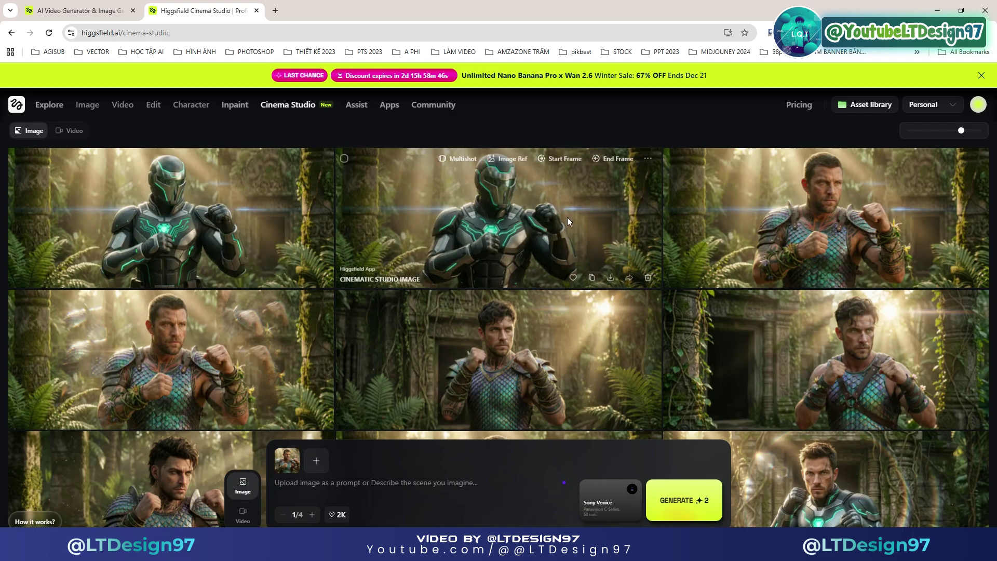
{"action": "left_click", "coordinate": [572, 275]}
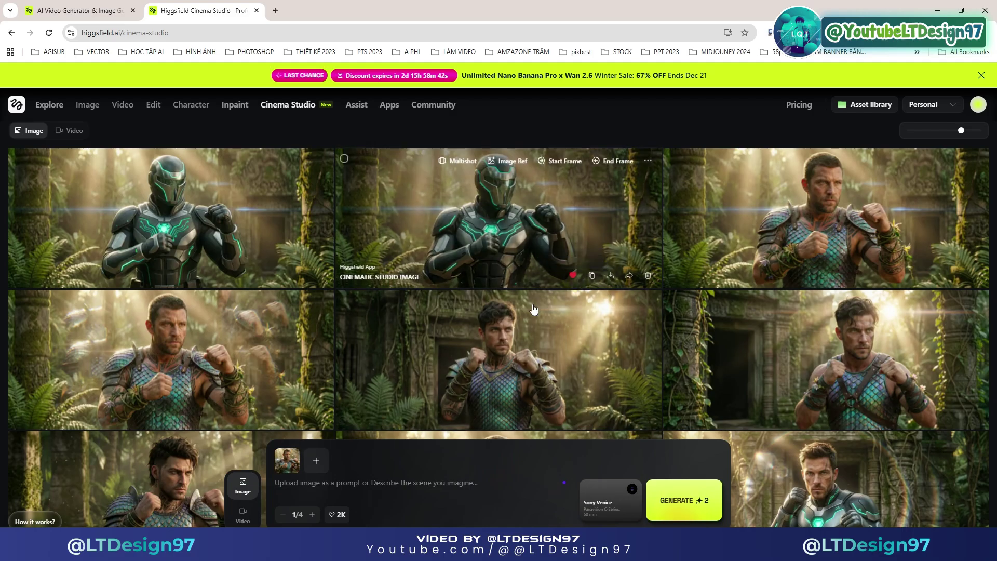
Step: Switch to video generation and cut the existing transformation text out of the video prompt
{"action": "left_click", "coordinate": [245, 514]}
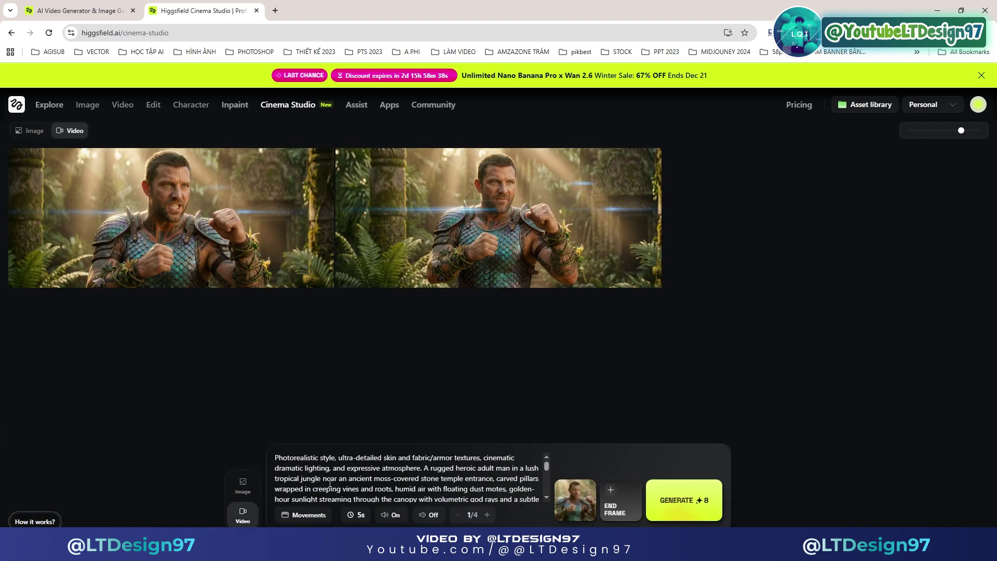
{"action": "key", "text": "ctrl+a"}
{"action": "key", "text": "ctrl+c"}
{"action": "key", "text": "BackSpace"}
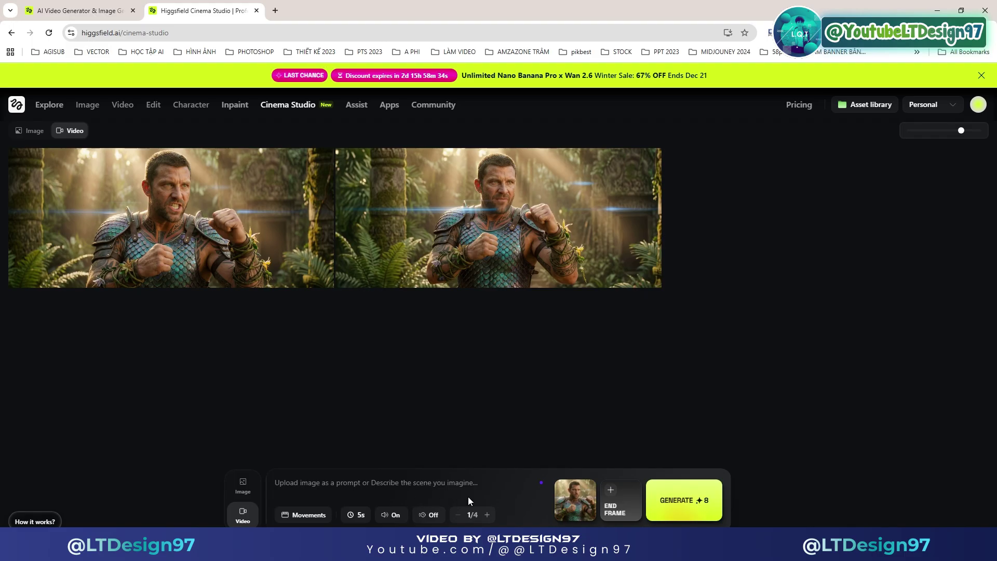
Step: Set the battle-suit image from the favorites as the video's end frame
{"action": "mouse_move", "coordinate": [576, 507]}
{"action": "left_click", "coordinate": [615, 503]}
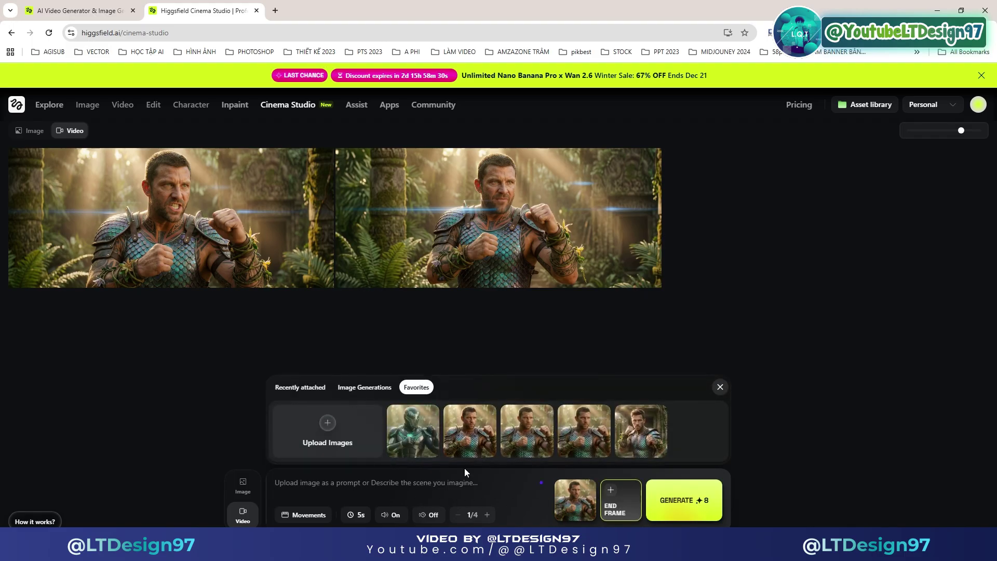
{"action": "left_click", "coordinate": [412, 433]}
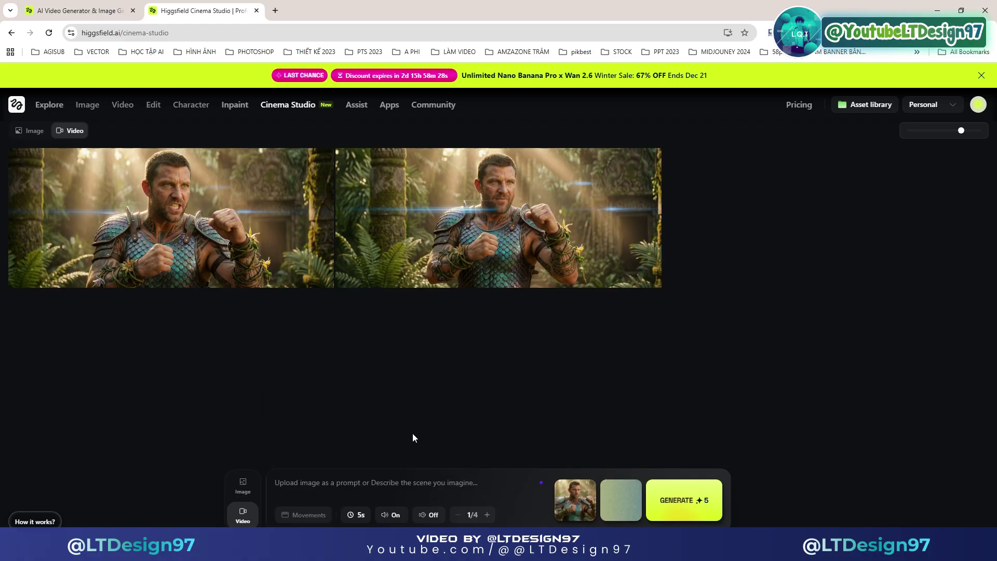
Step: Paste the photorealistic transformation prompt, check it from the beginning and generate the start-to-end-frame video
{"action": "left_click", "coordinate": [369, 482]}
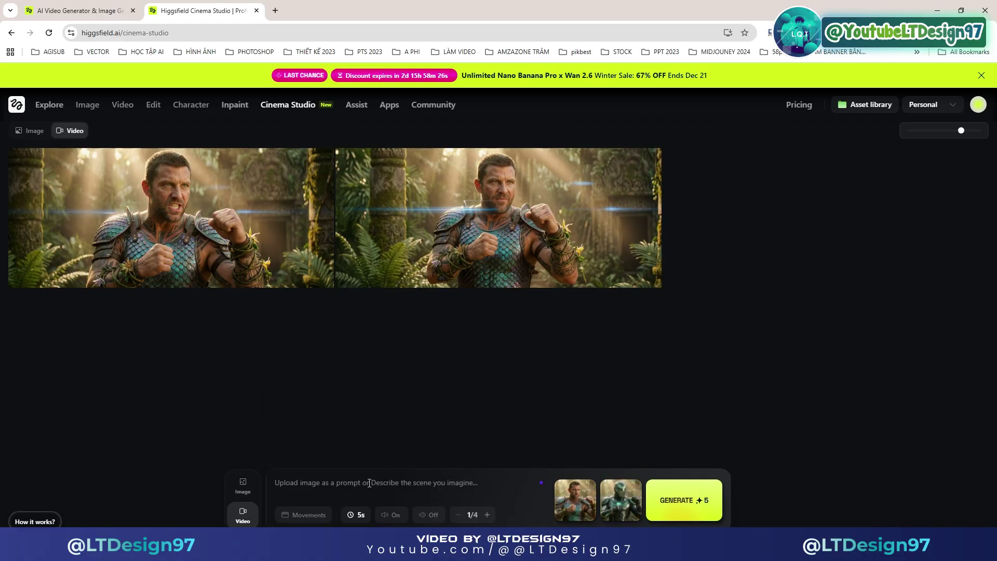
{"action": "key", "text": "ctrl+v"}
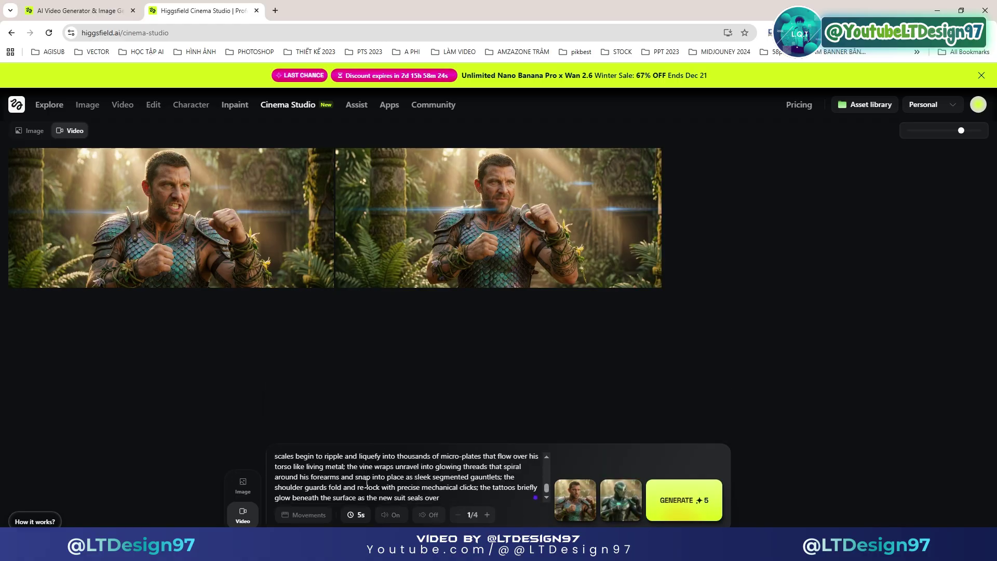
{"action": "scroll", "coordinate": [367, 484], "scroll_direction": "up", "scroll_amount": 5}
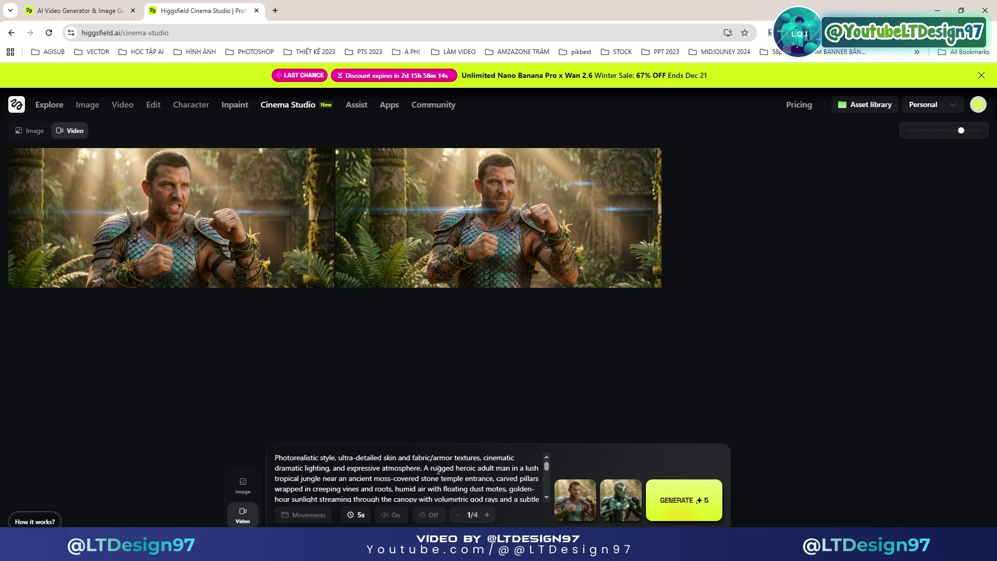
{"action": "left_click", "coordinate": [665, 507]}
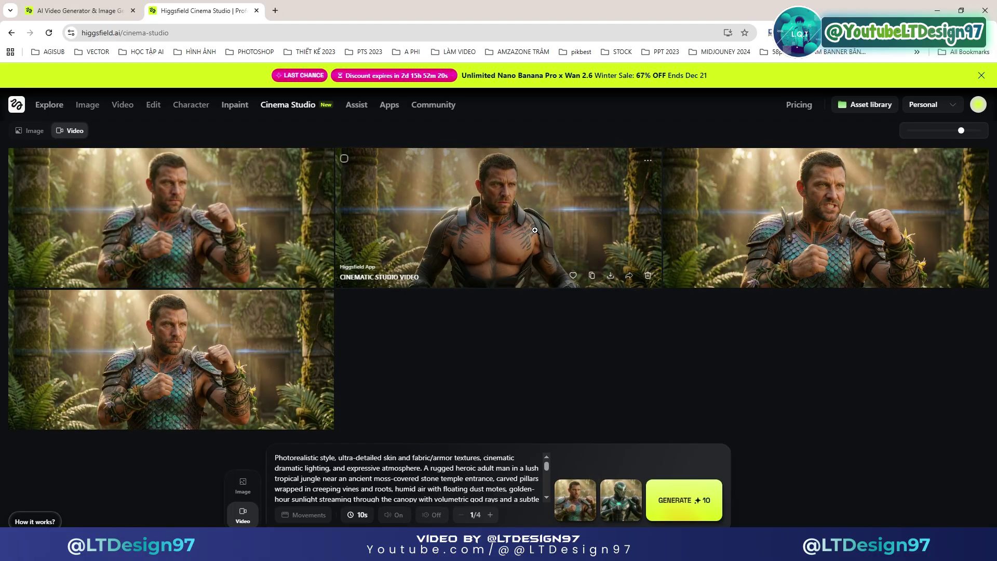
Step: Watch both new armor-to-battle-suit transformation videos at full size
{"action": "left_click", "coordinate": [535, 230]}
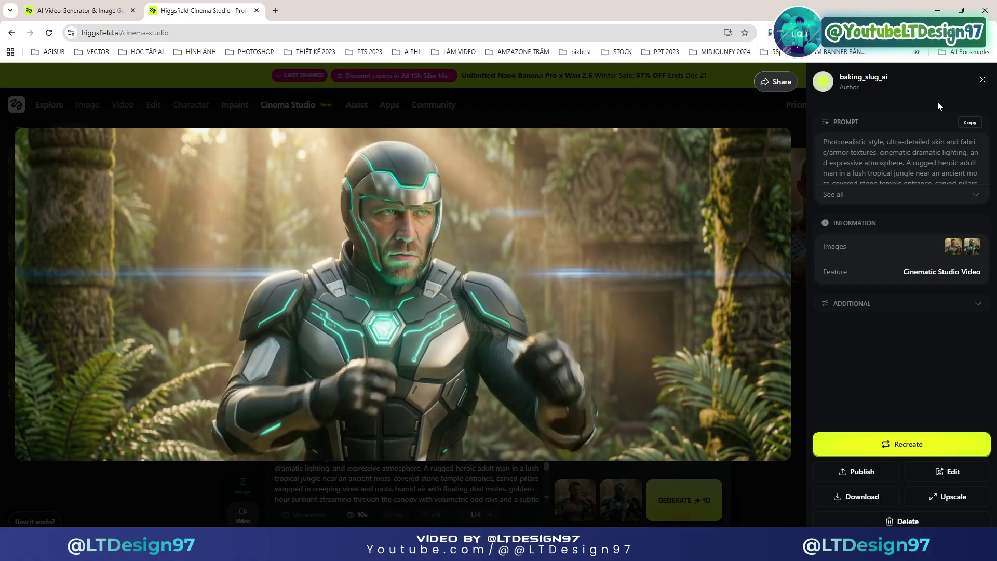
{"action": "left_click", "coordinate": [982, 79]}
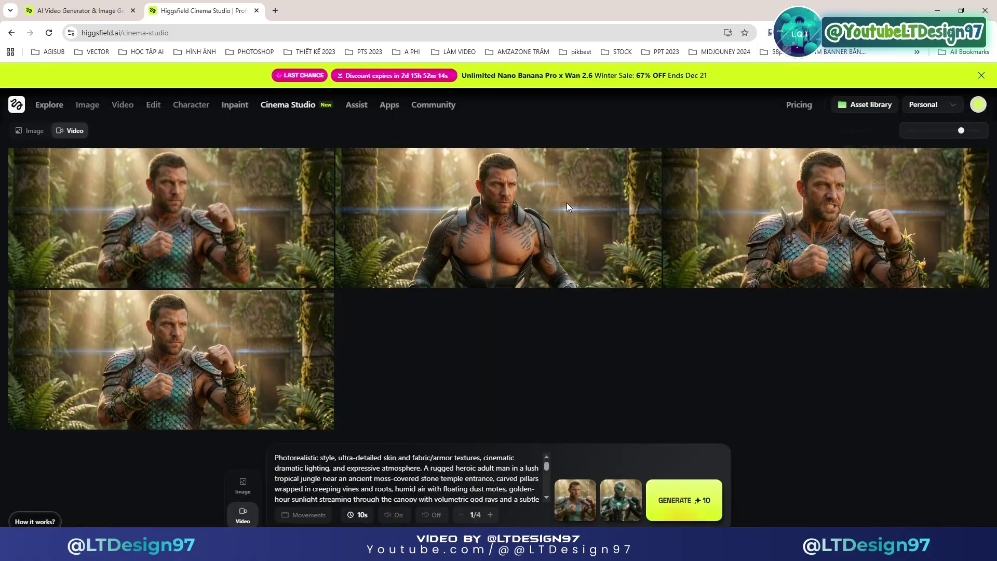
{"action": "left_click", "coordinate": [265, 232]}
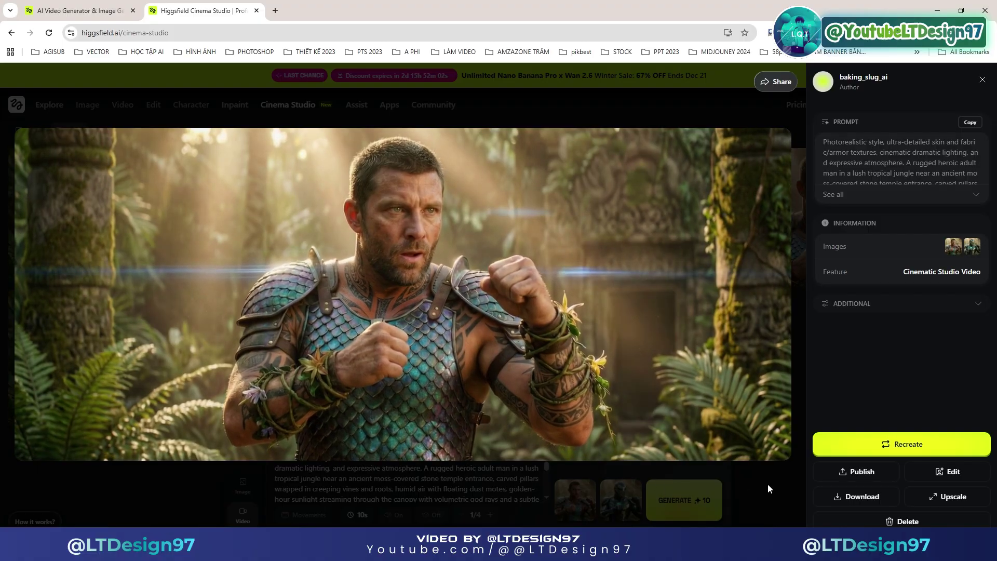
{"action": "left_click", "coordinate": [768, 485]}
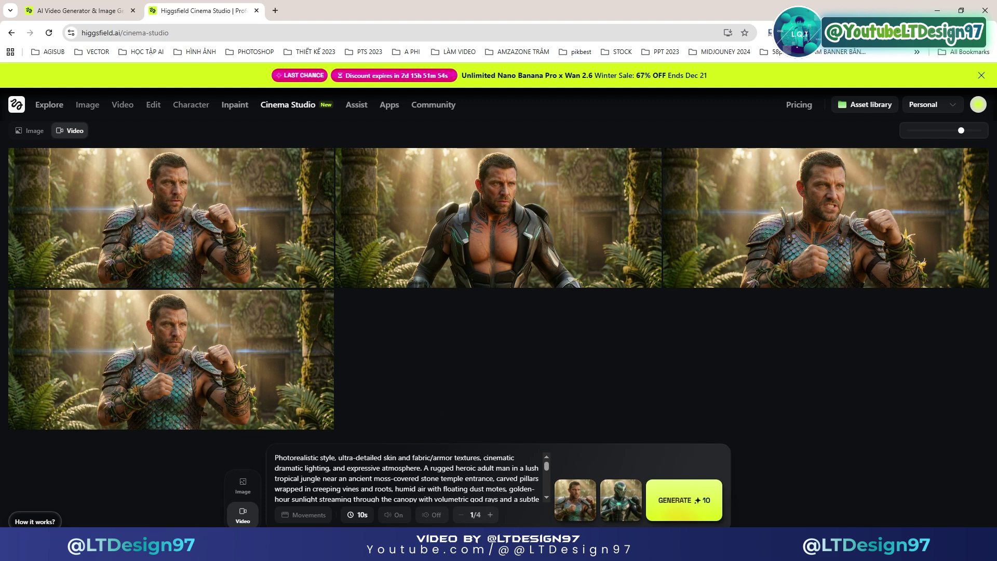
Step: Set the battle-suit favorite as the start frame and paste the prompt describing the energy punch, shield and sound effects
{"action": "left_click", "coordinate": [575, 500]}
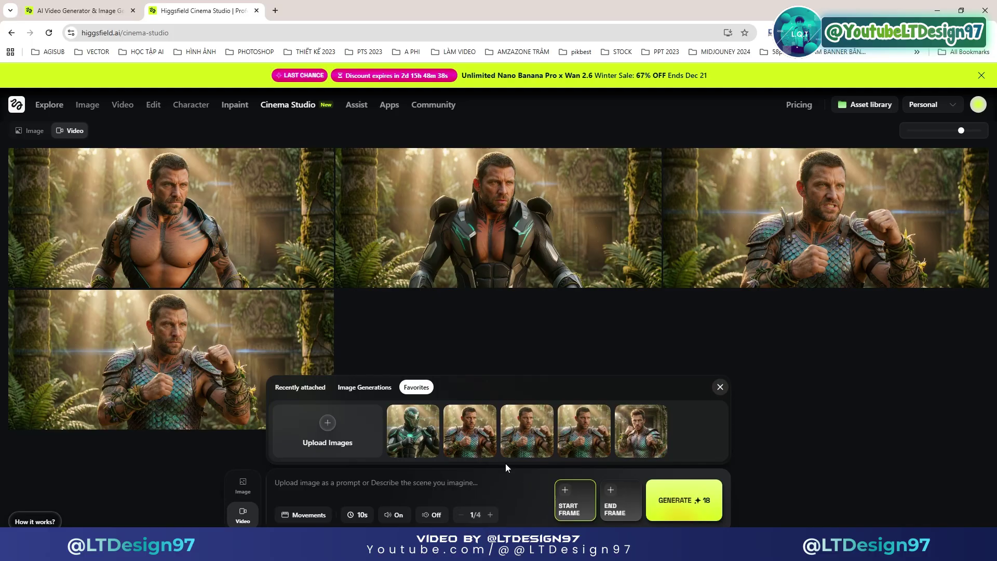
{"action": "left_click", "coordinate": [413, 431]}
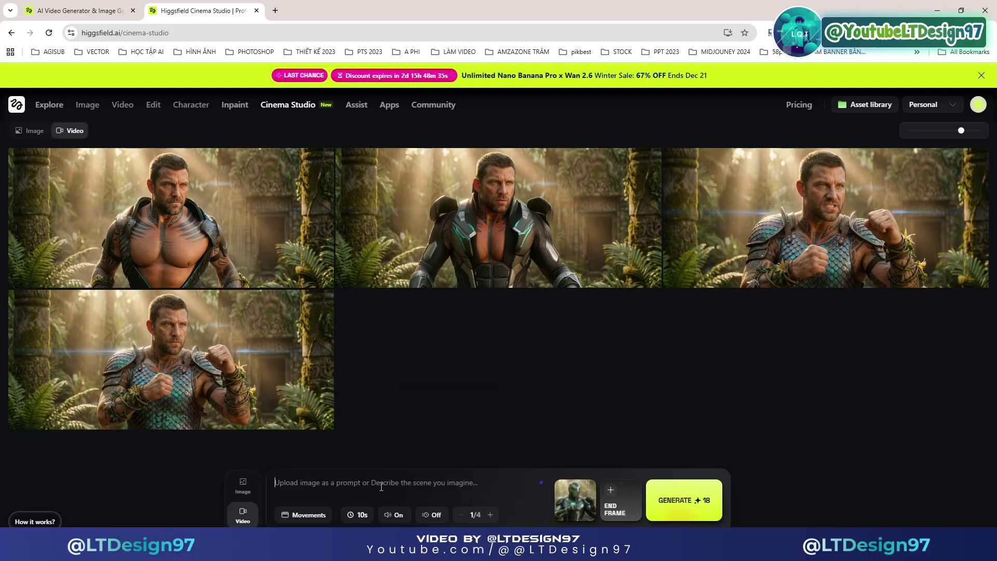
{"action": "key", "text": "ctrl+v"}
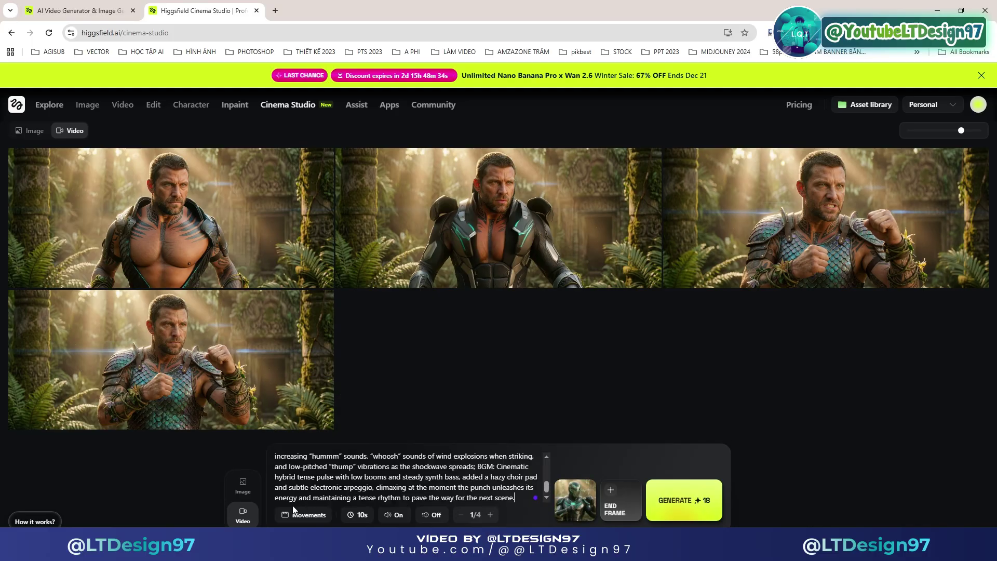
Step: Try a 5-second video duration and return it to 10 seconds
{"action": "left_click", "coordinate": [361, 518]}
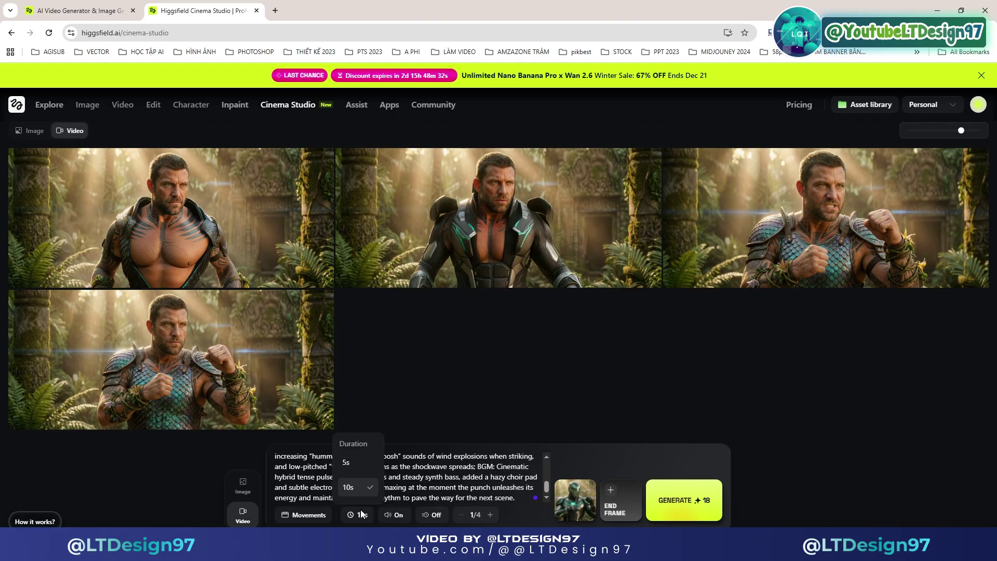
{"action": "left_click", "coordinate": [356, 463]}
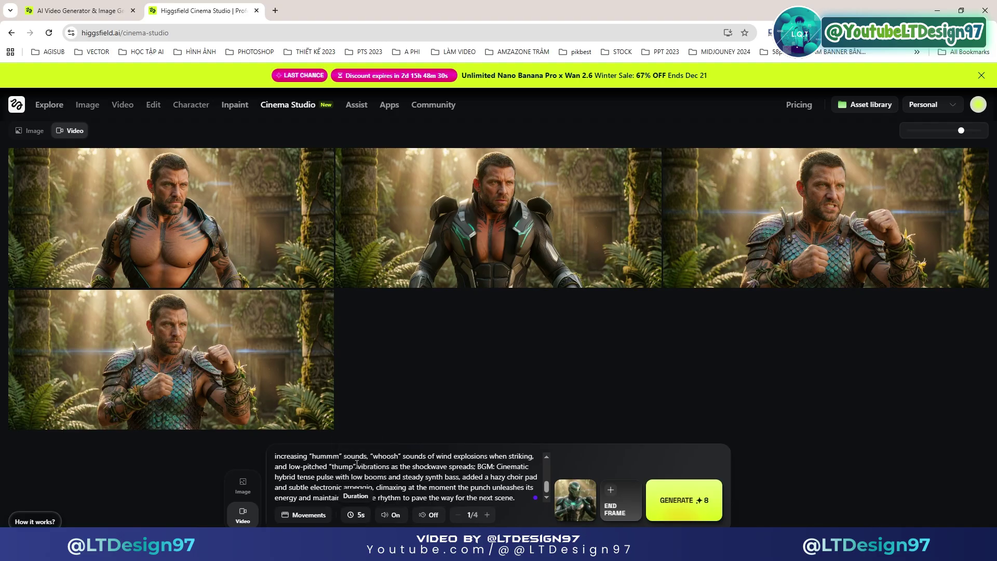
{"action": "left_click", "coordinate": [361, 518]}
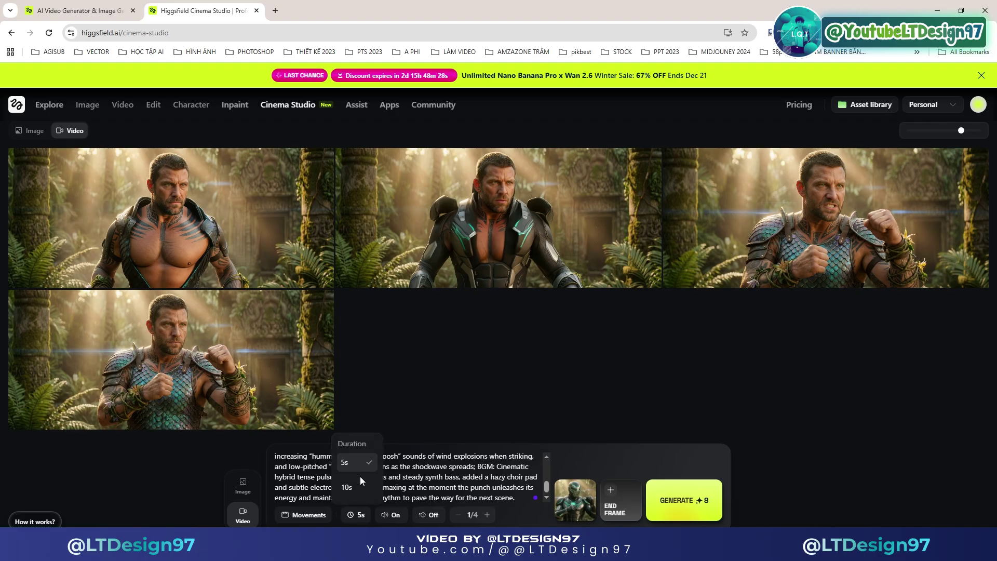
{"action": "left_click", "coordinate": [355, 484]}
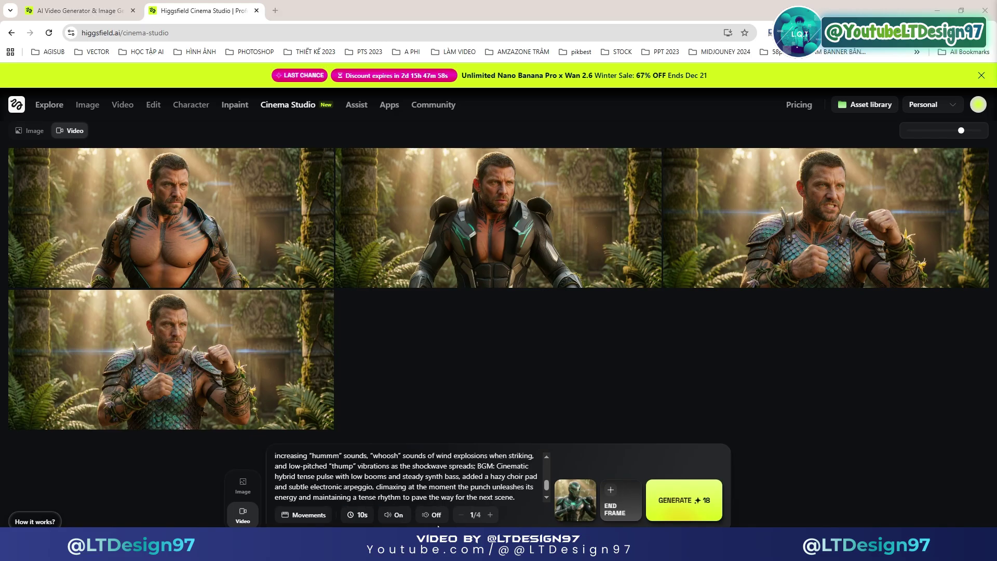
Step: Set the camera movement to Camera follows and generate the battle-suit punch video
{"action": "left_click", "coordinate": [311, 514]}
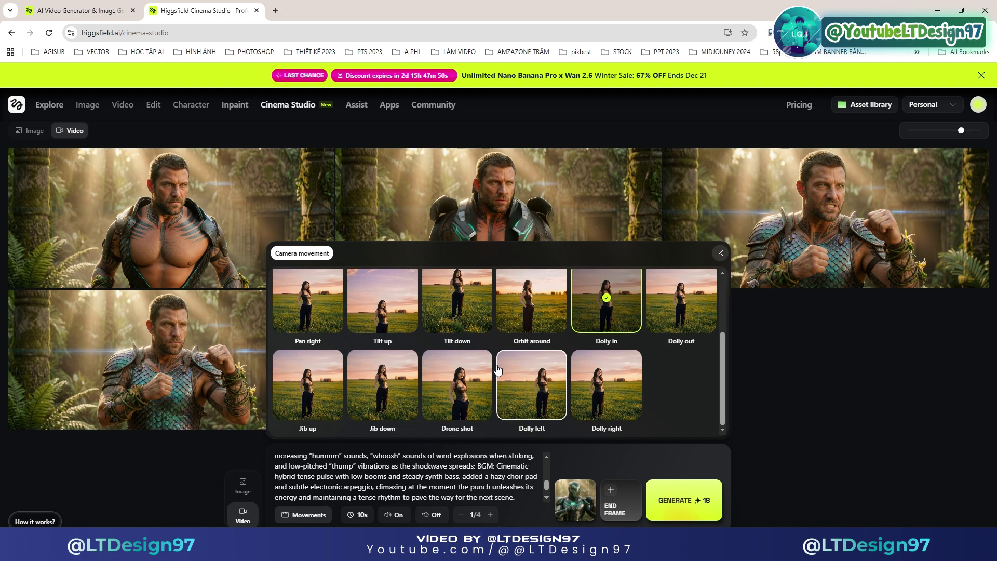
{"action": "scroll", "coordinate": [496, 379], "scroll_direction": "up", "scroll_amount": 2}
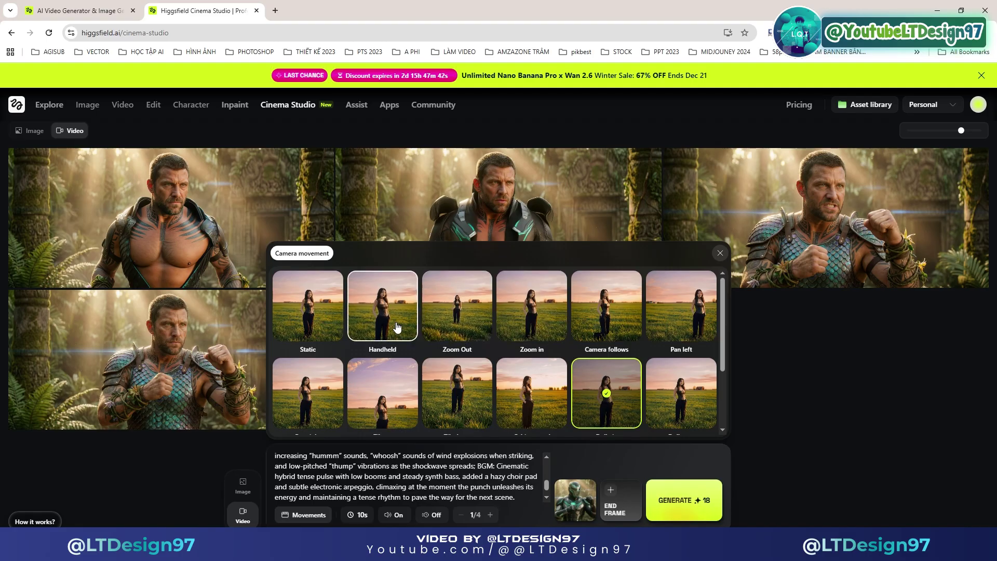
{"action": "scroll", "coordinate": [314, 330], "scroll_direction": "down", "scroll_amount": 1}
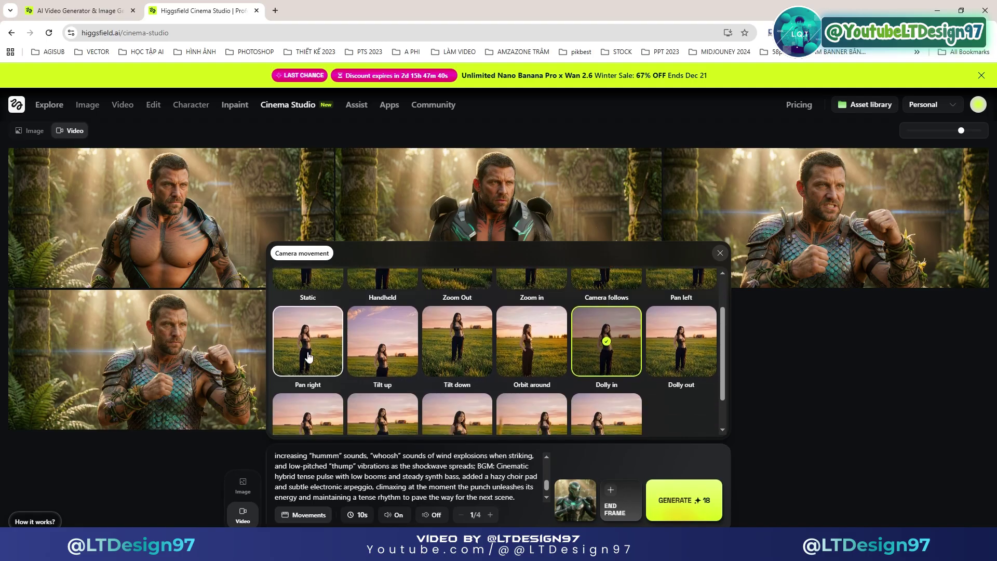
{"action": "scroll", "coordinate": [513, 373], "scroll_direction": "up", "scroll_amount": 1}
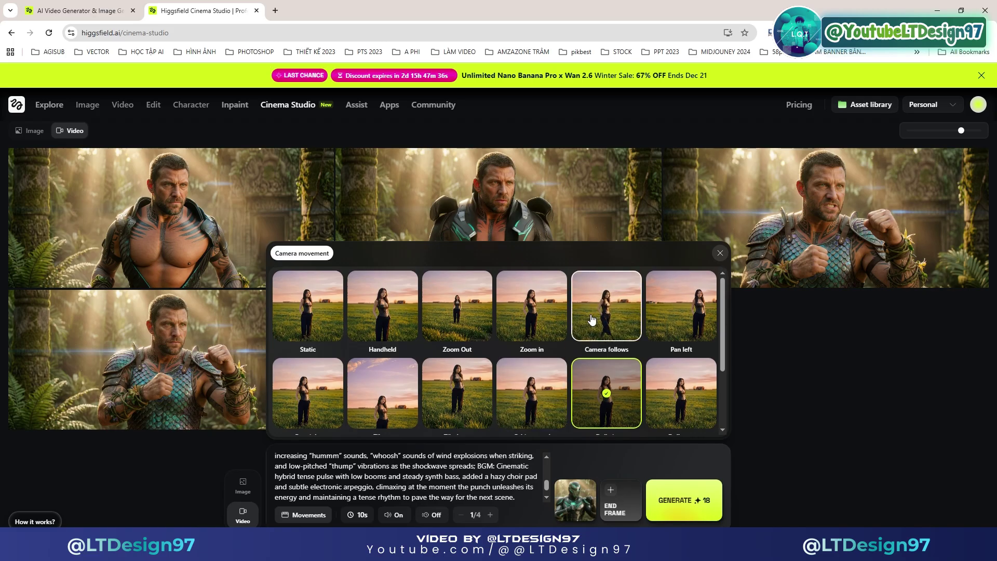
{"action": "left_click", "coordinate": [591, 319]}
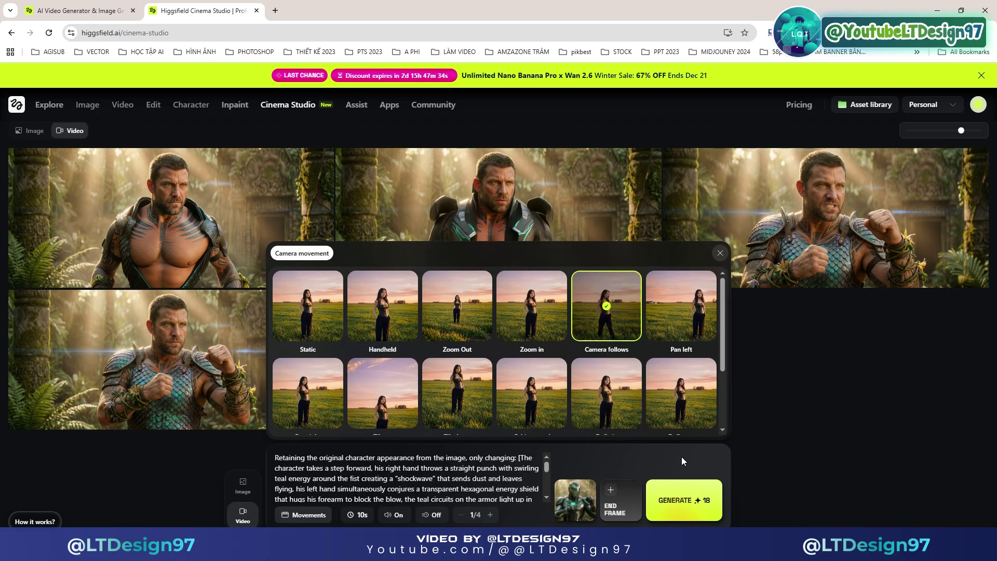
{"action": "left_click", "coordinate": [676, 501]}
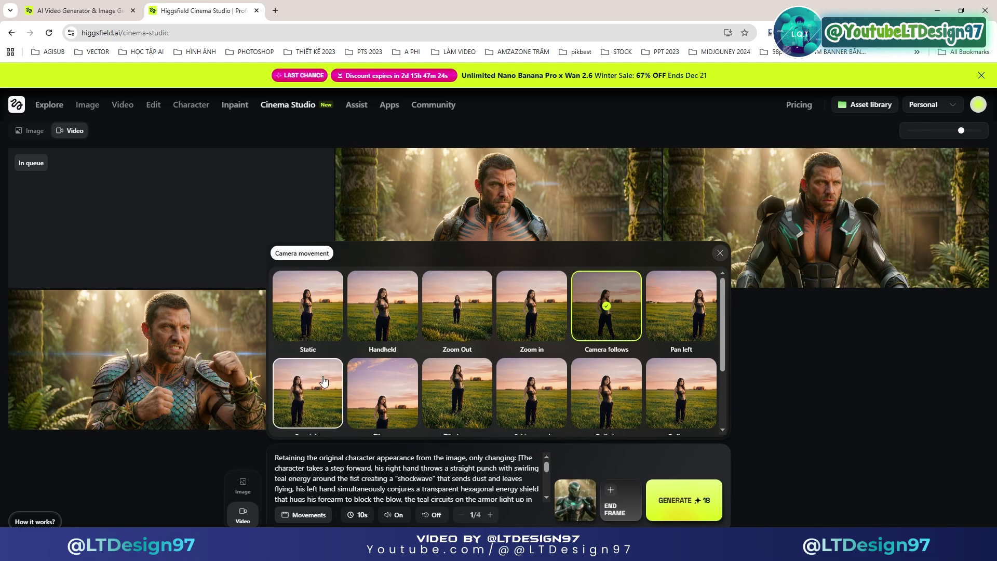
{"action": "scroll", "coordinate": [441, 387], "scroll_direction": "down", "scroll_amount": 2}
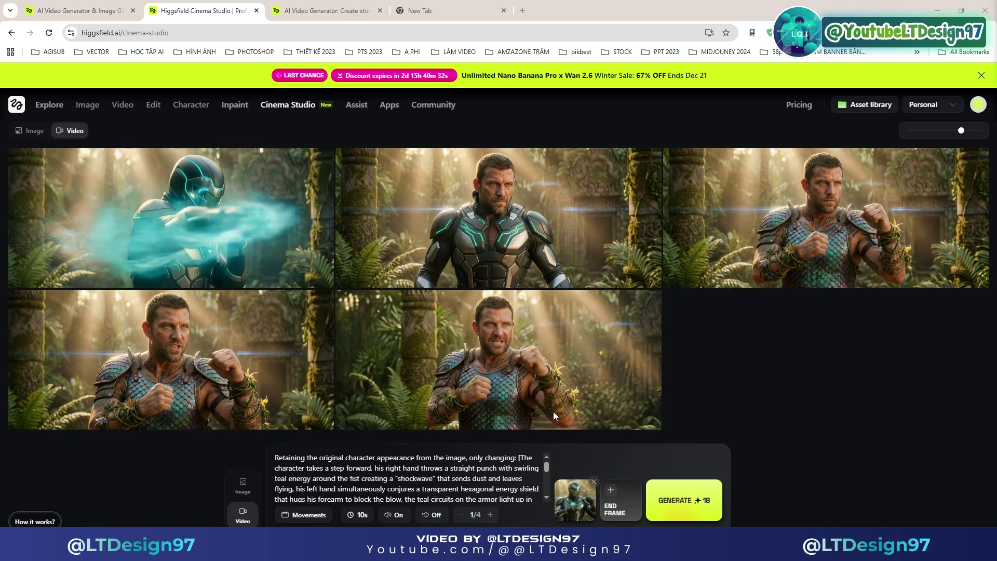
Step: Watch the new Camera follows video at full size, and open and download the transformation video beside it
{"action": "mouse_move", "coordinate": [547, 360]}
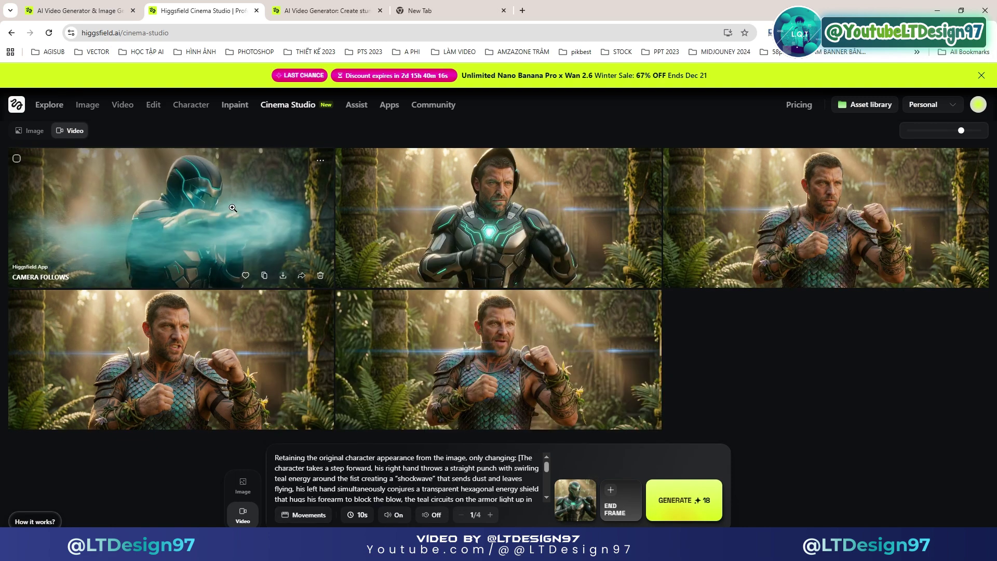
{"action": "left_click", "coordinate": [269, 193]}
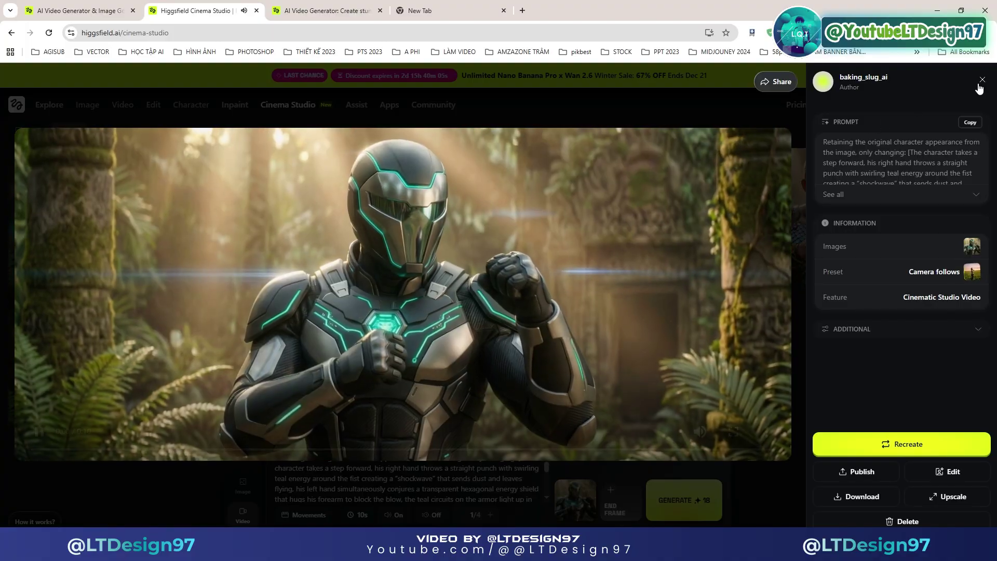
{"action": "left_click", "coordinate": [980, 81]}
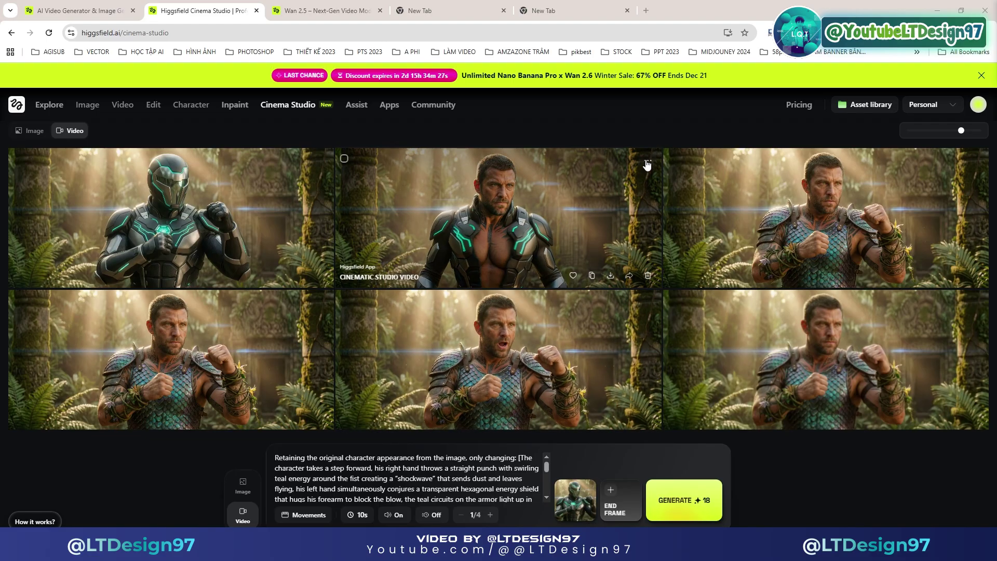
{"action": "left_click", "coordinate": [590, 232]}
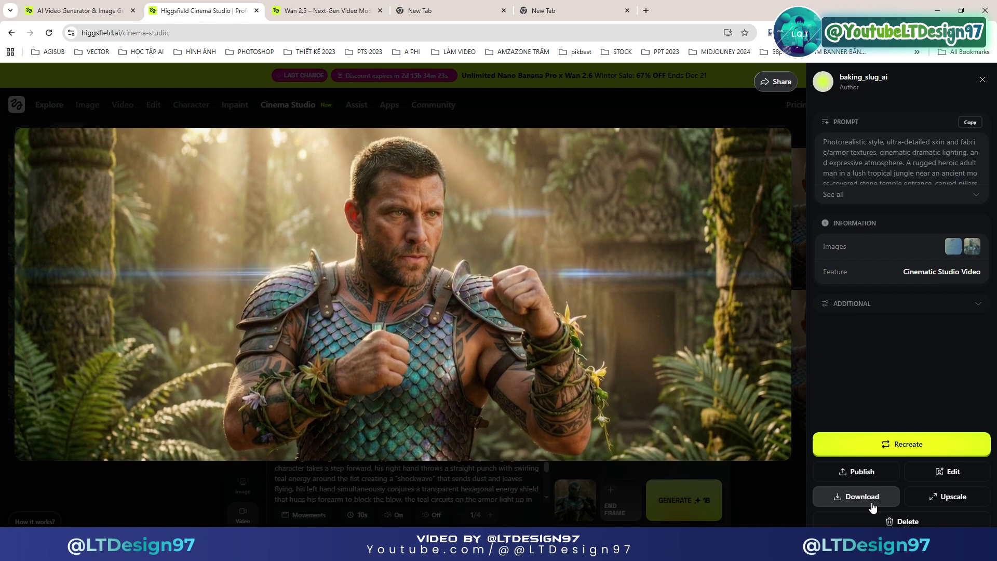
{"action": "left_click", "coordinate": [840, 507]}
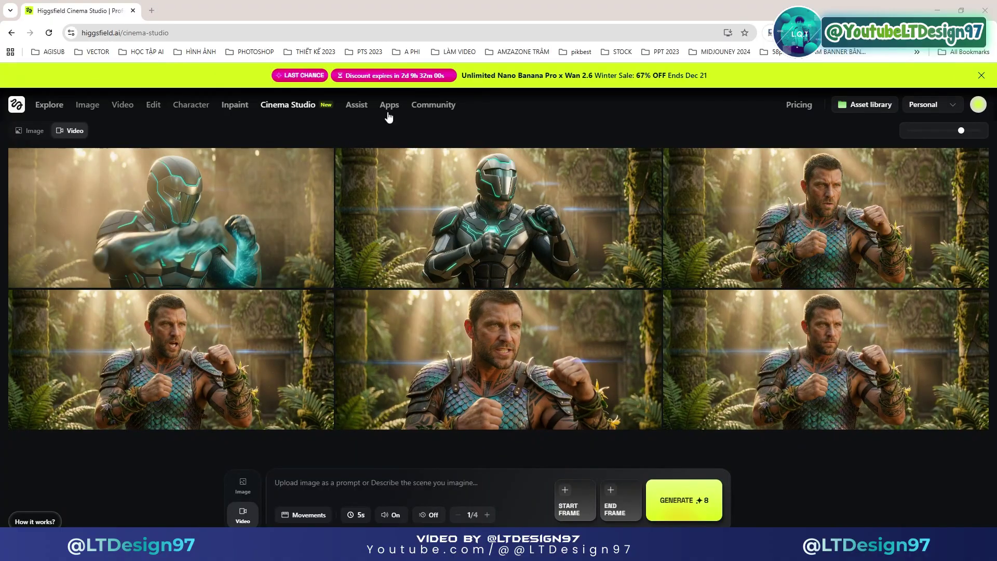
Step: Open the pricing page and compare the individual plans with monthly billing
{"action": "left_click", "coordinate": [807, 104]}
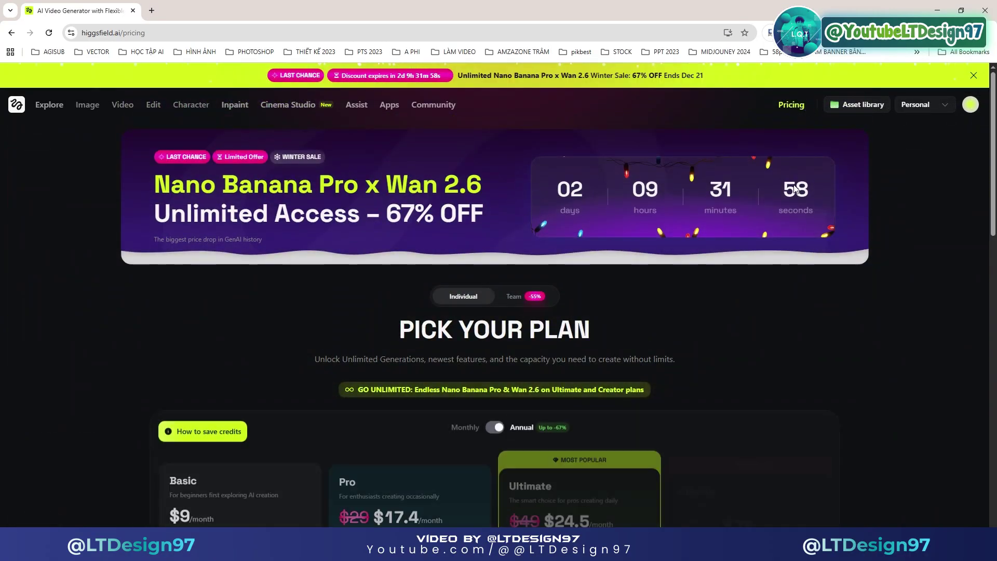
{"action": "scroll", "coordinate": [796, 272], "scroll_direction": "down", "scroll_amount": 5}
{"action": "scroll", "coordinate": [799, 268], "scroll_direction": "down", "scroll_amount": 1}
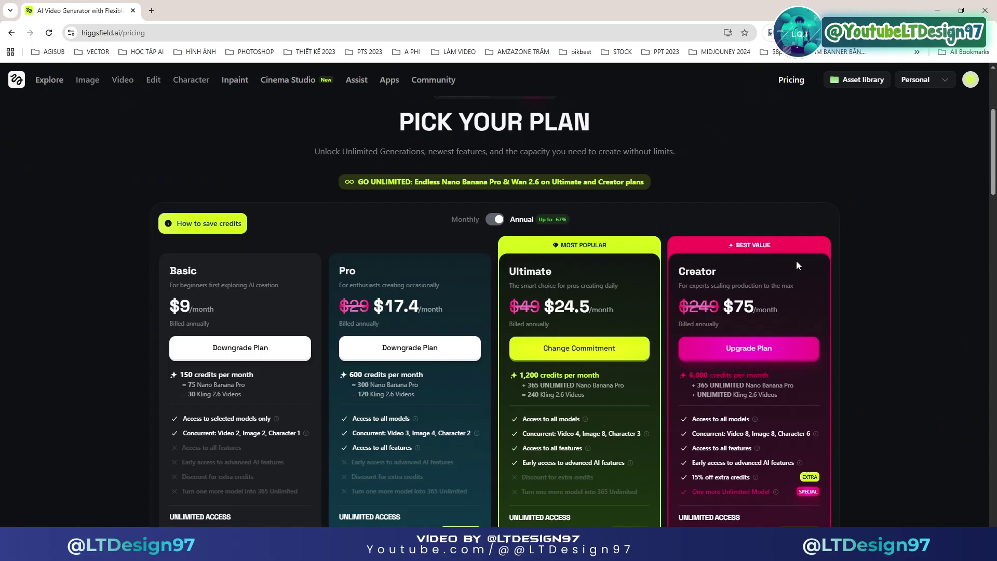
{"action": "left_click", "coordinate": [496, 221]}
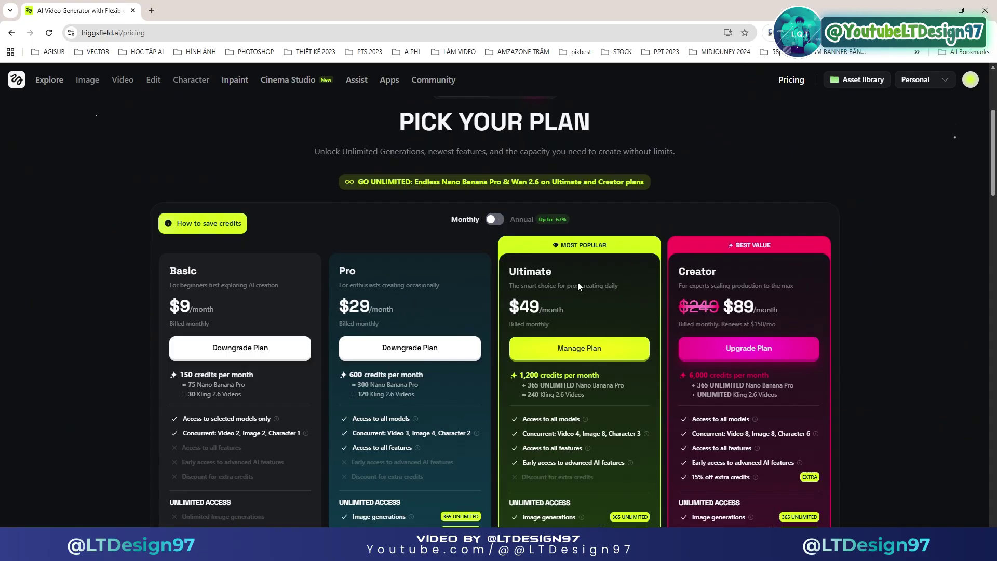
{"action": "scroll", "coordinate": [579, 287], "scroll_direction": "down", "scroll_amount": 3}
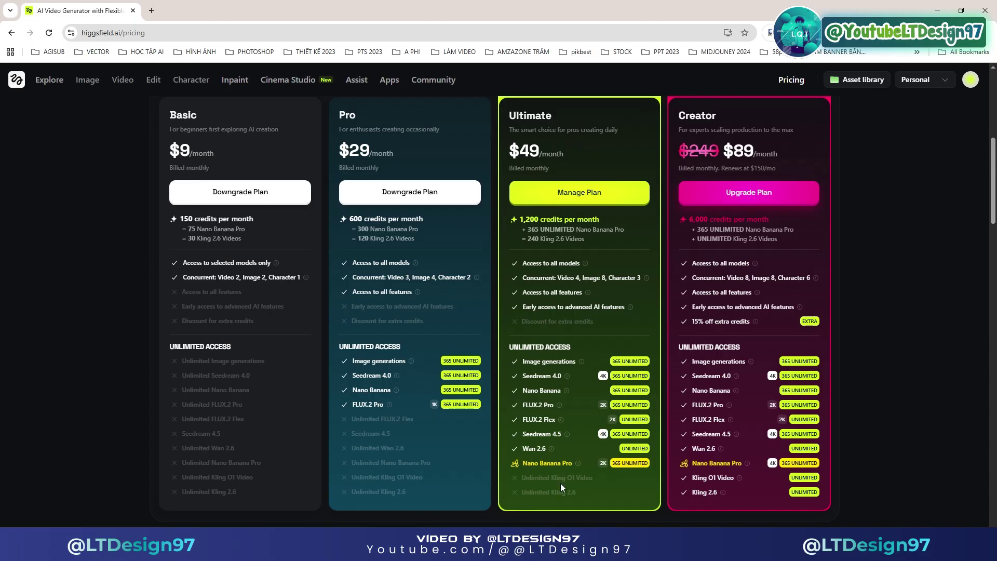
Step: Read the details of the unlimited Wan 2.6 offer in the Ultimate plan
{"action": "mouse_move", "coordinate": [579, 466]}
{"action": "mouse_move", "coordinate": [554, 454]}
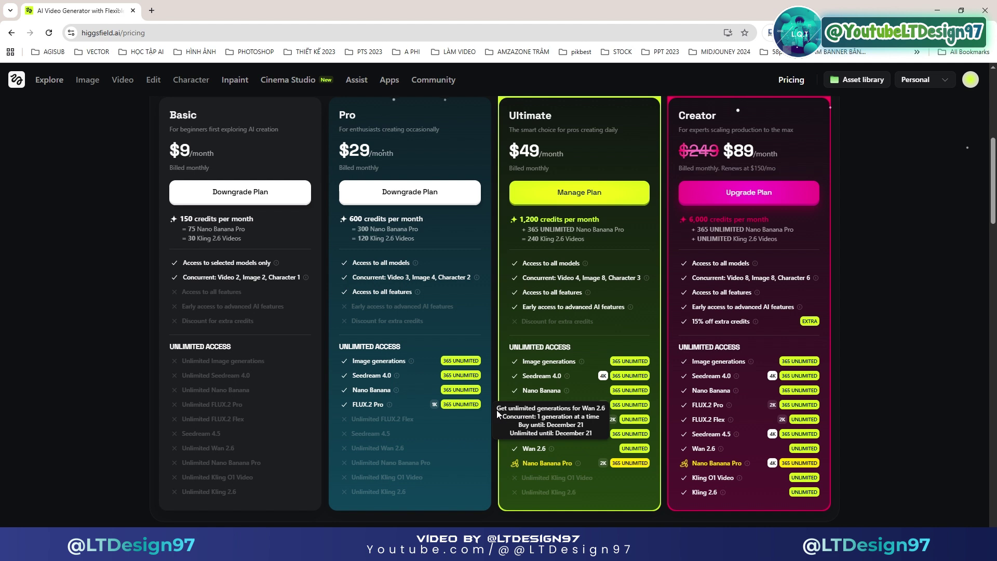
{"action": "left_click_drag", "start_coordinate": [497, 412], "coordinate": [585, 432]}
{"action": "mouse_move", "coordinate": [554, 453]}
{"action": "left_click_drag", "start_coordinate": [500, 410], "coordinate": [594, 437]}
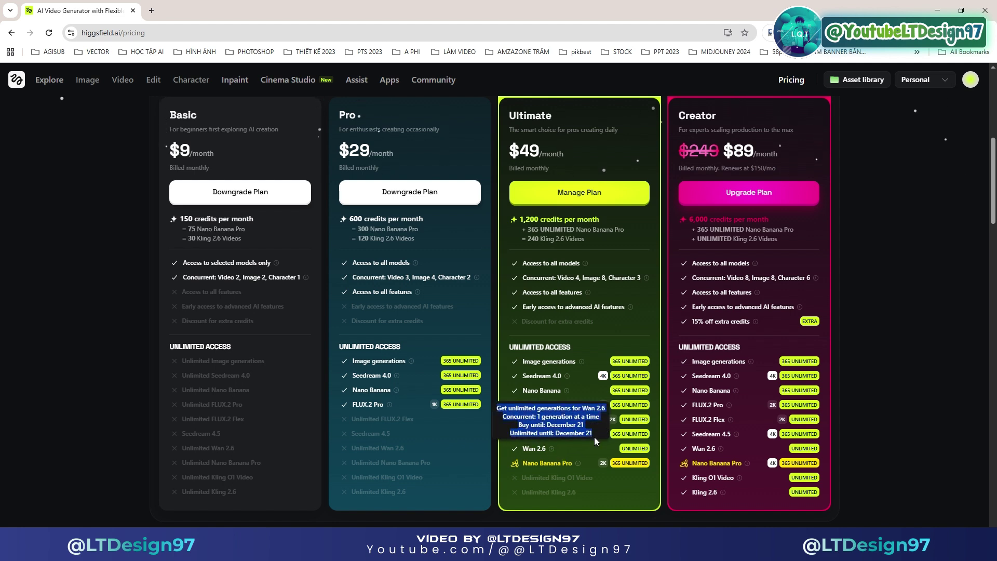